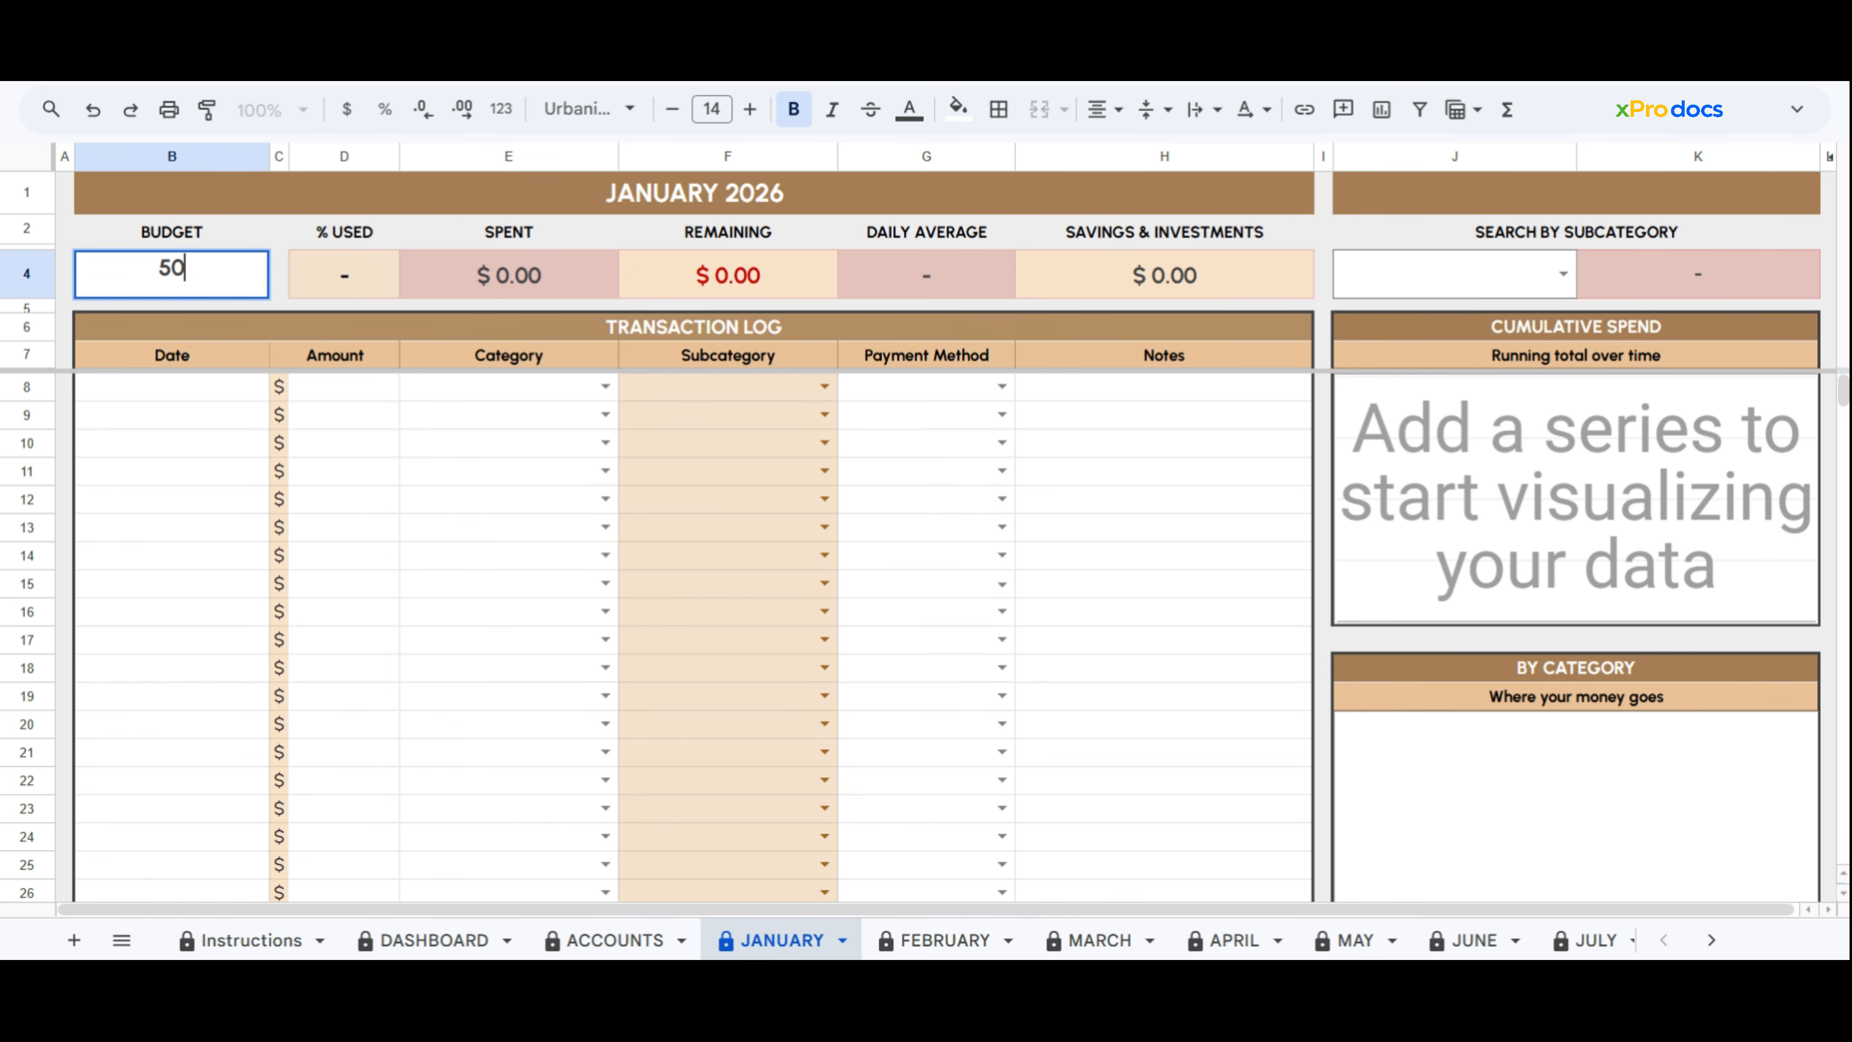
Set the January 2026 budget to $5,000
key(Return)
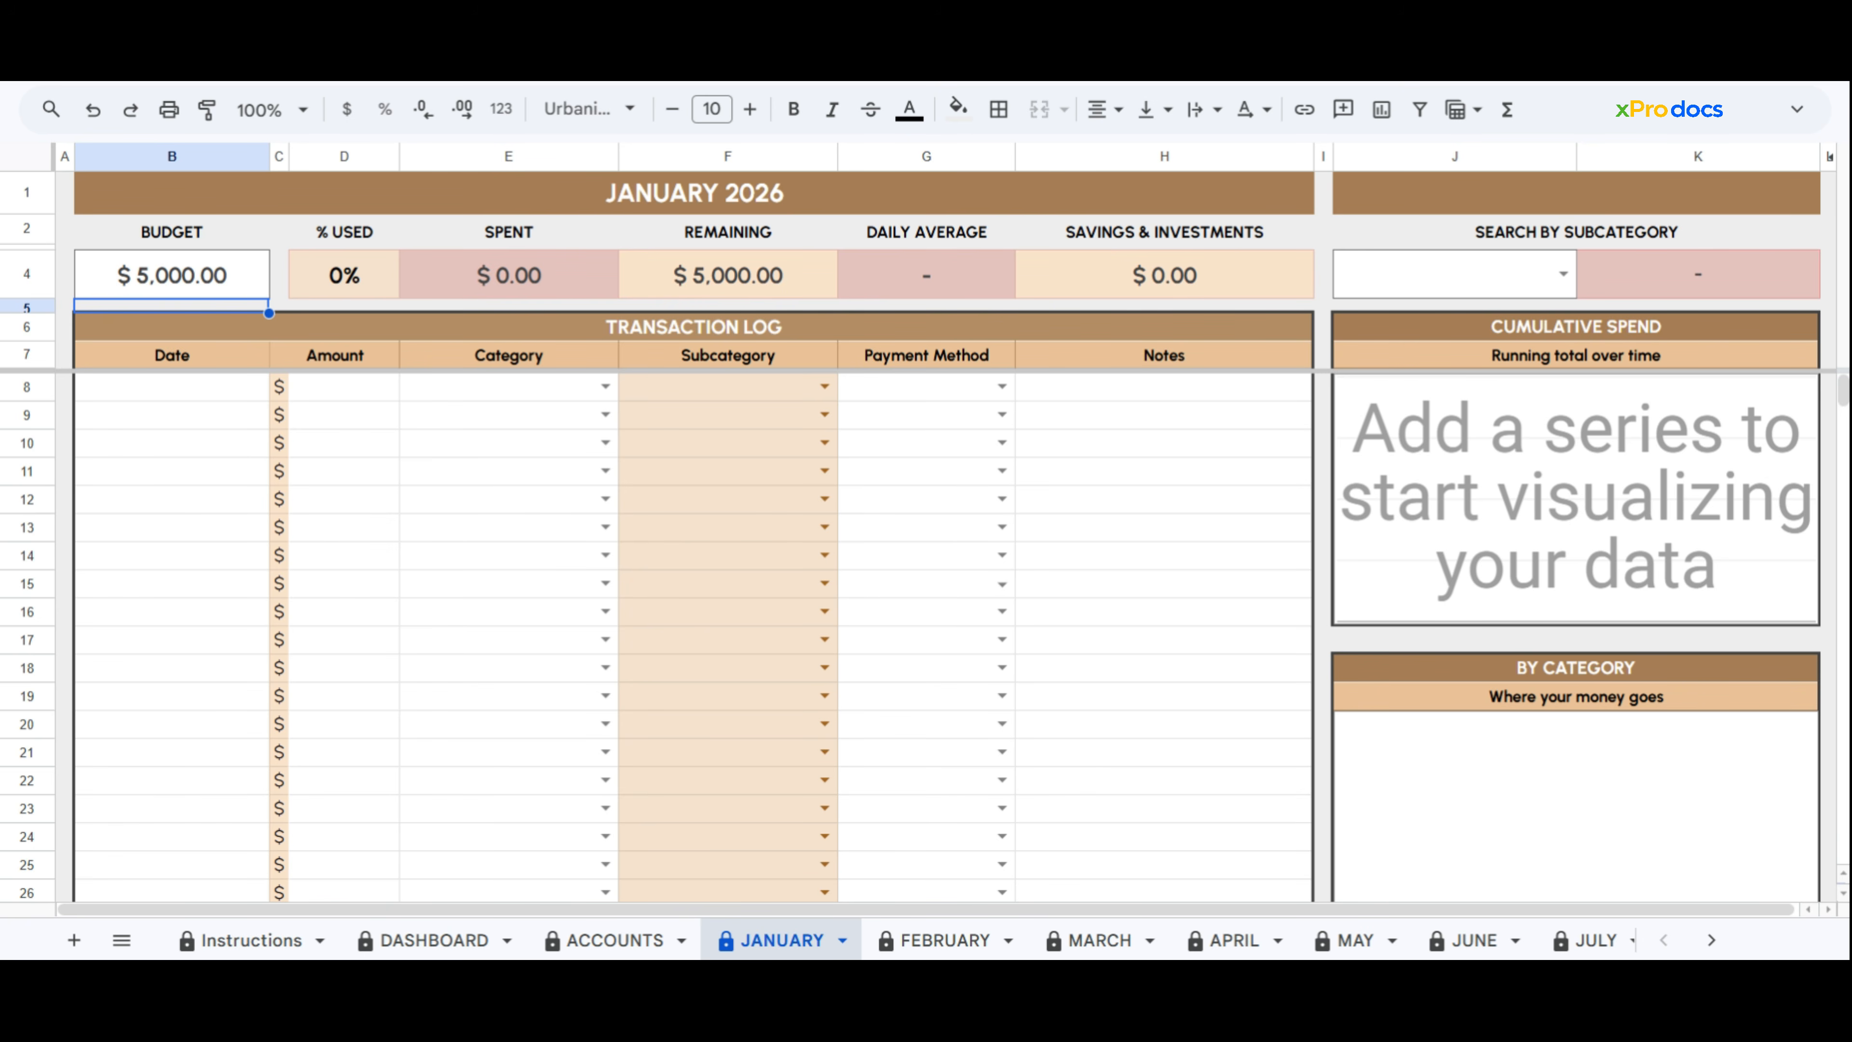
Examine the transaction log and its Date, Amount, Category, Subcategory, Payment Method and Notes columns
click(1165, 321)
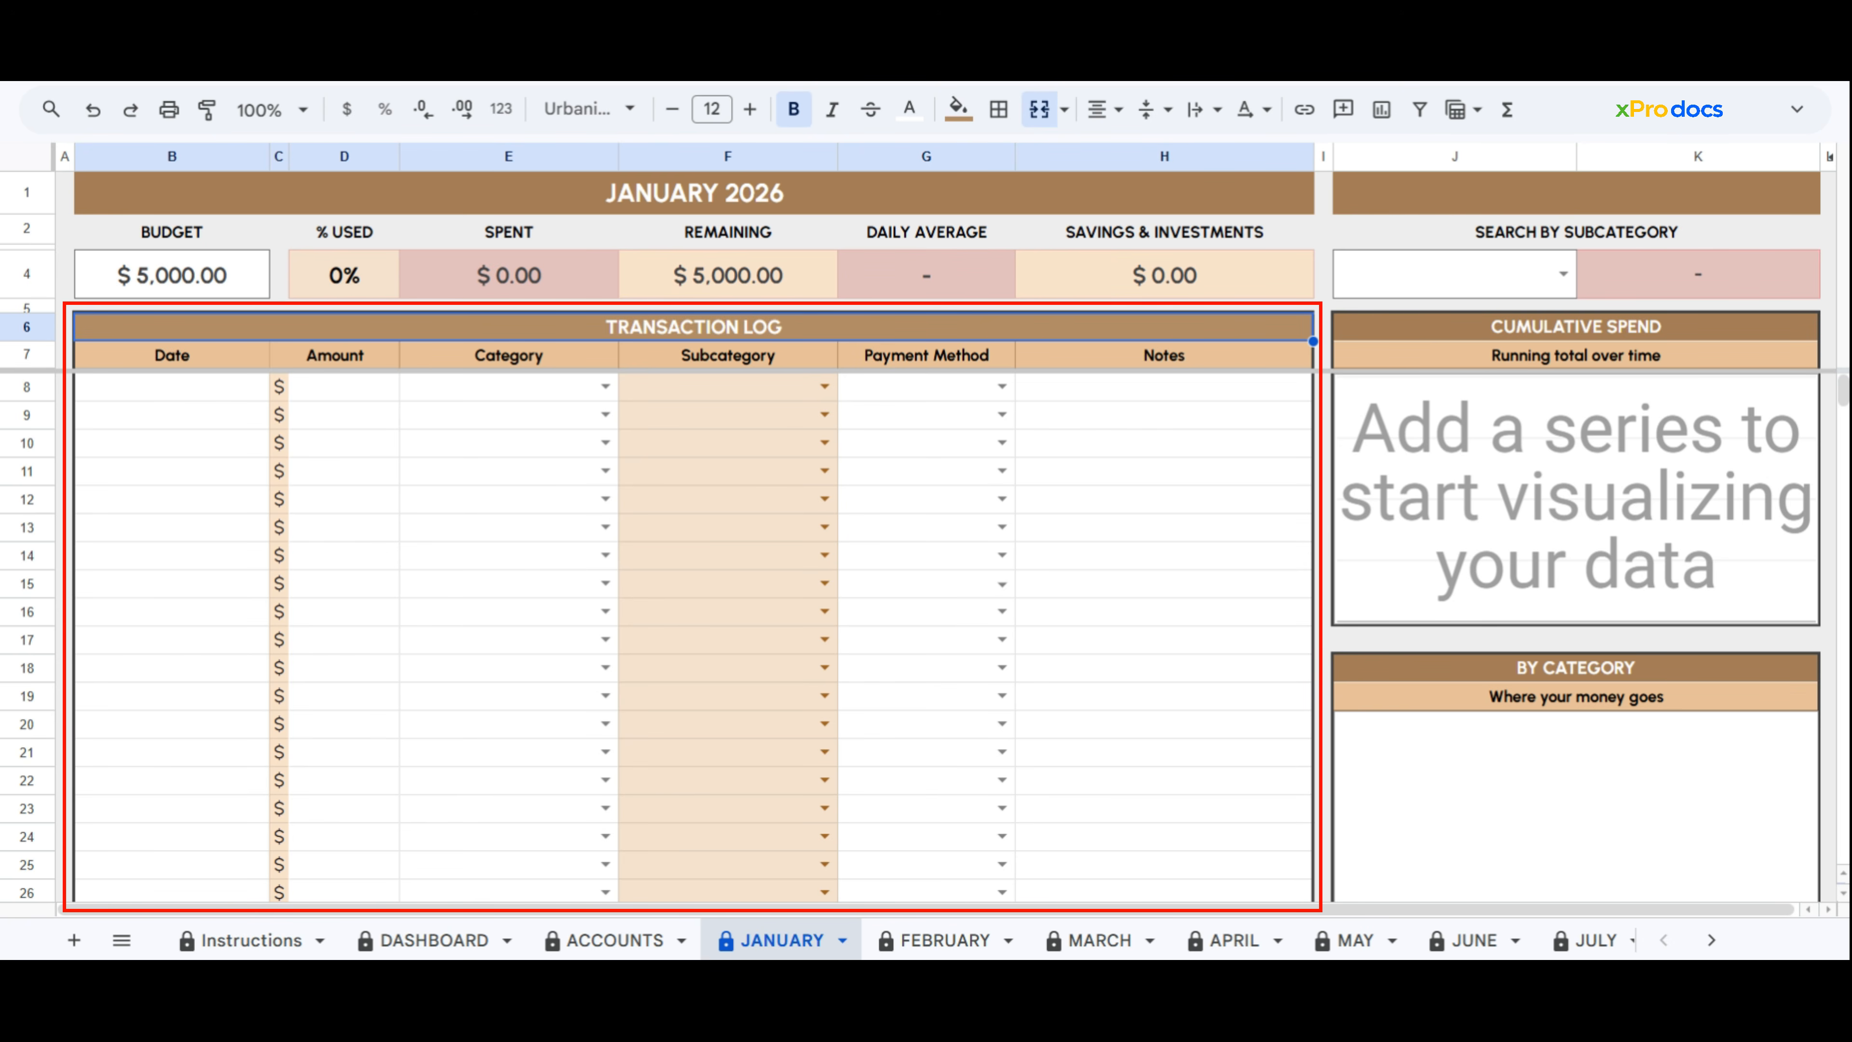
click(182, 155)
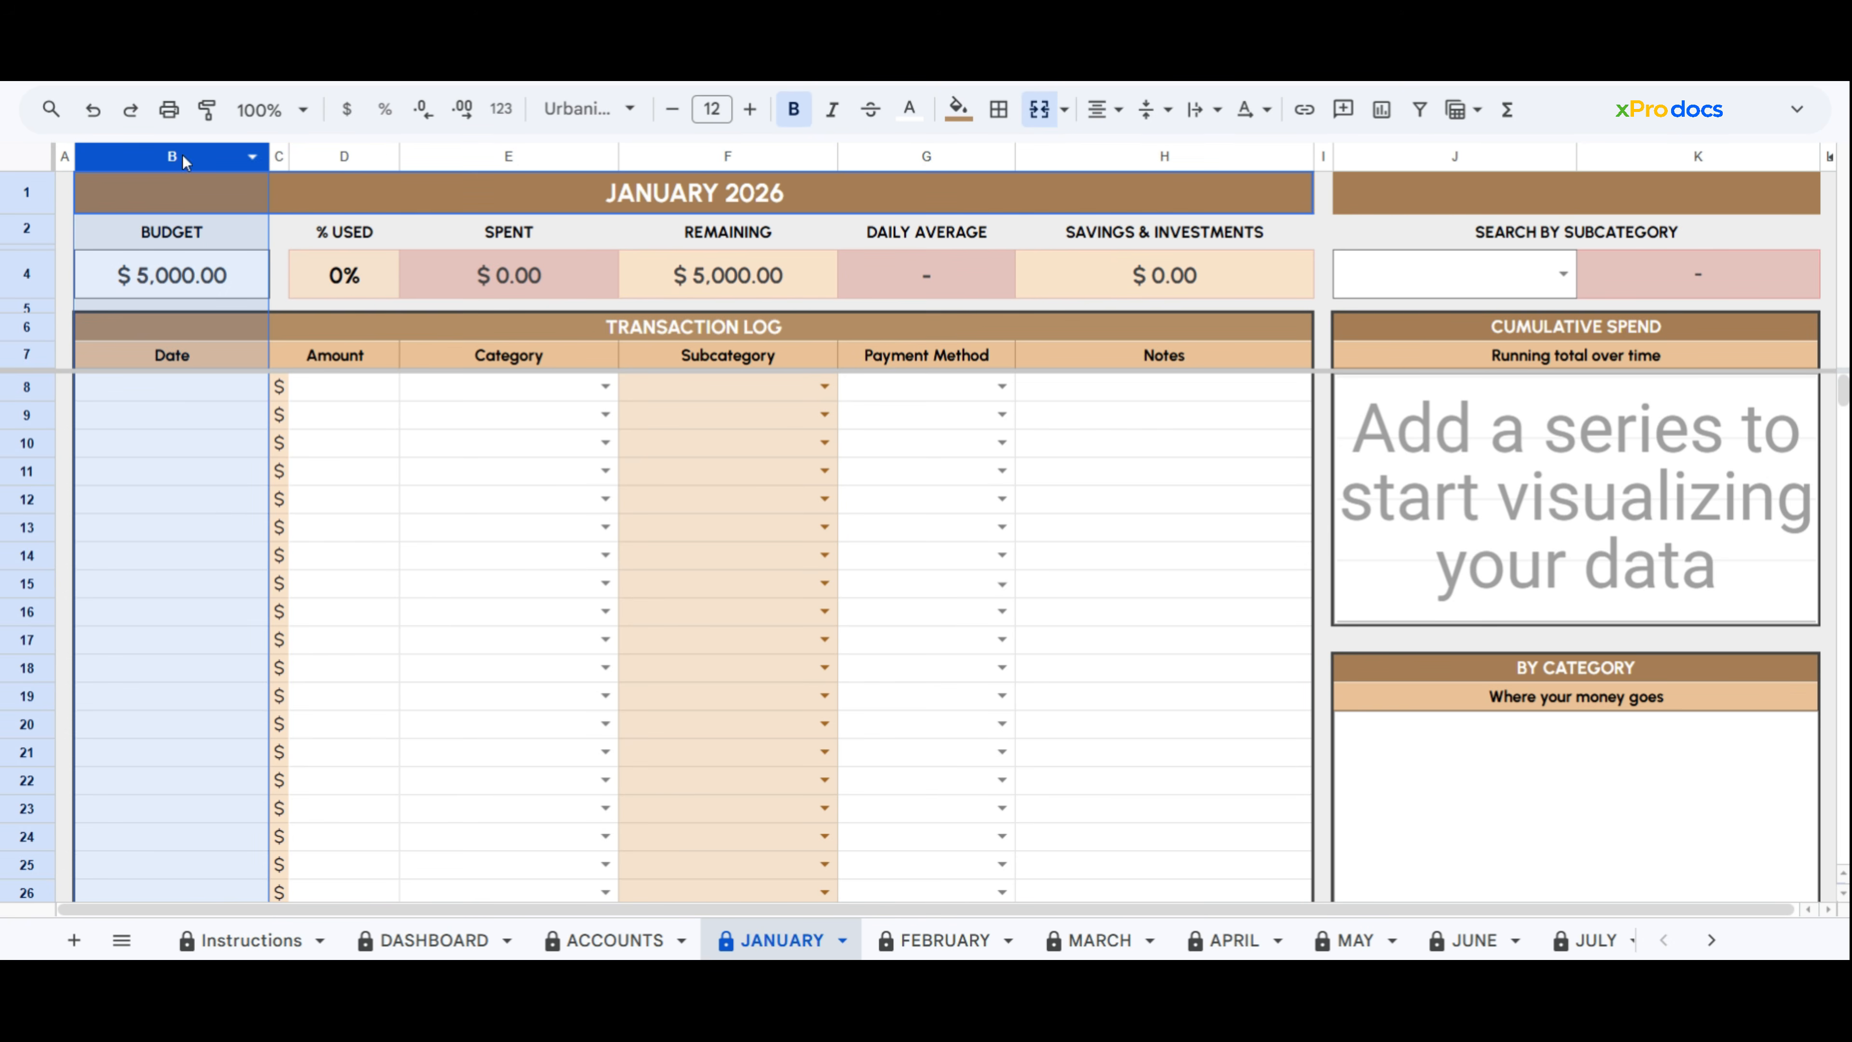
click(337, 158)
click(482, 157)
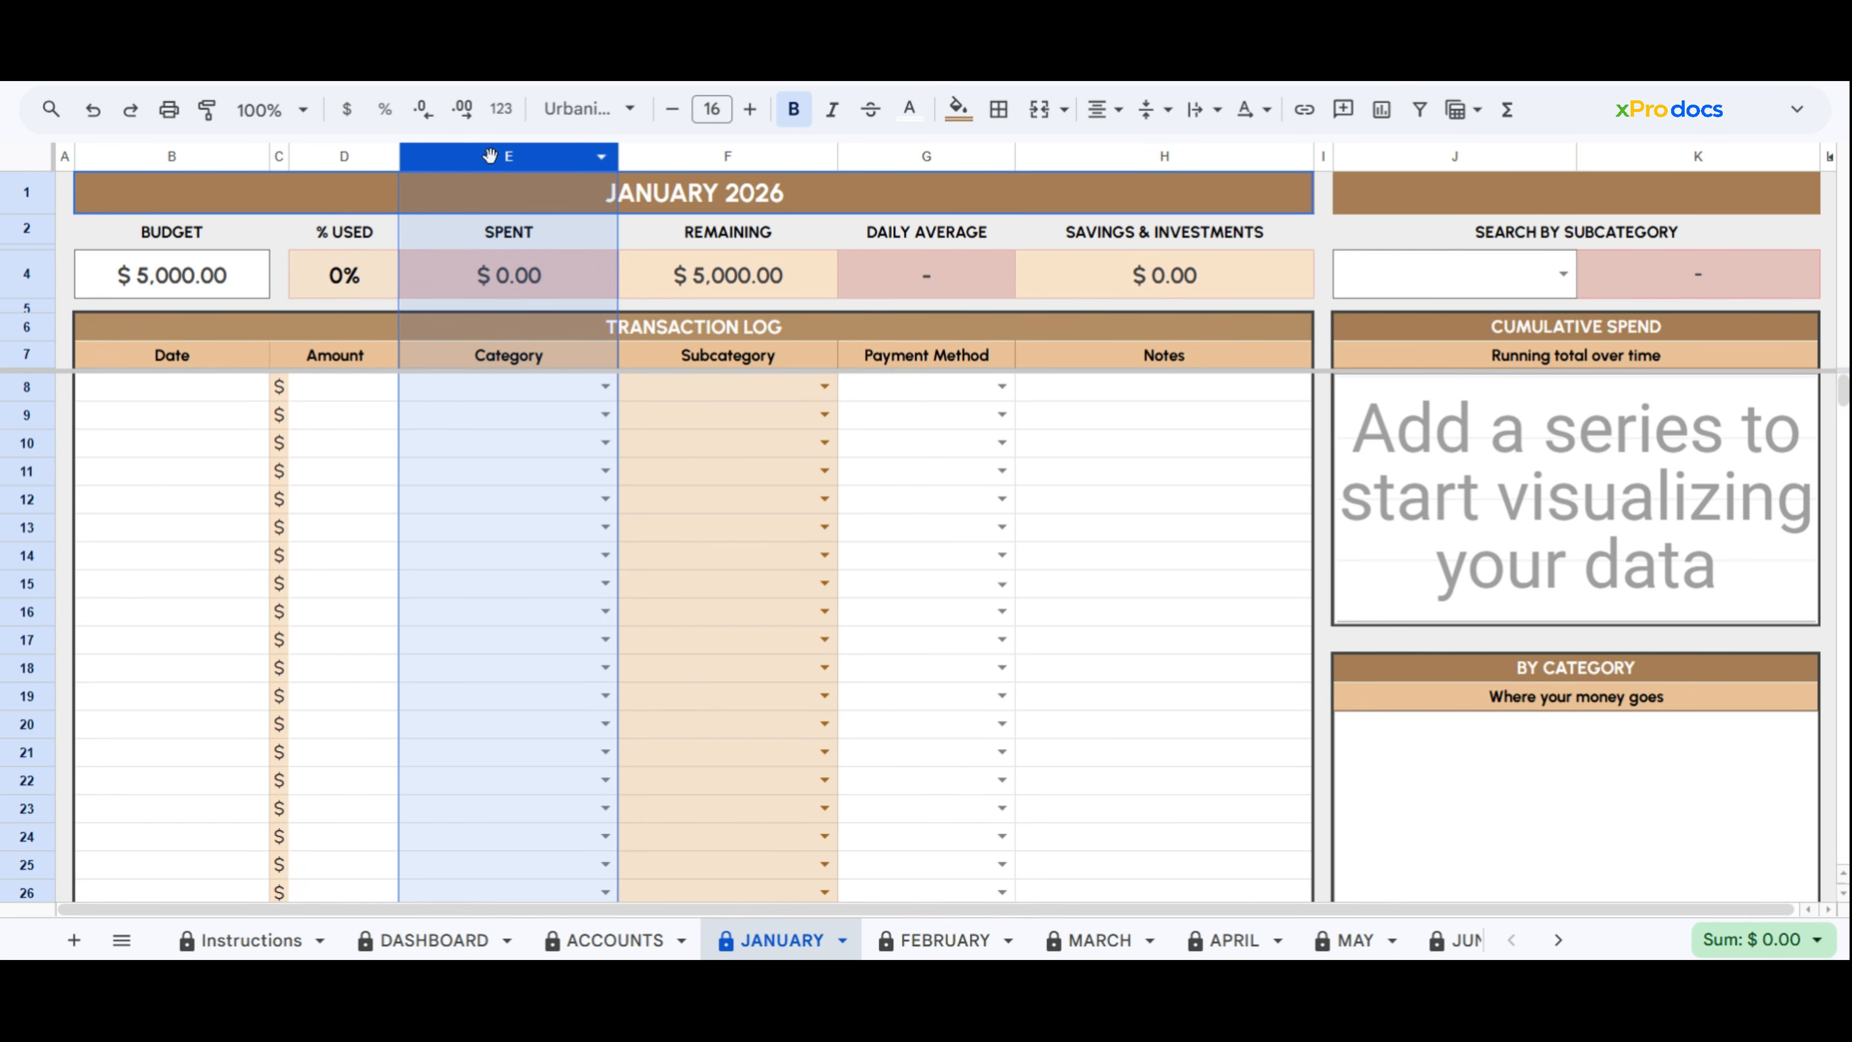
click(733, 155)
click(923, 158)
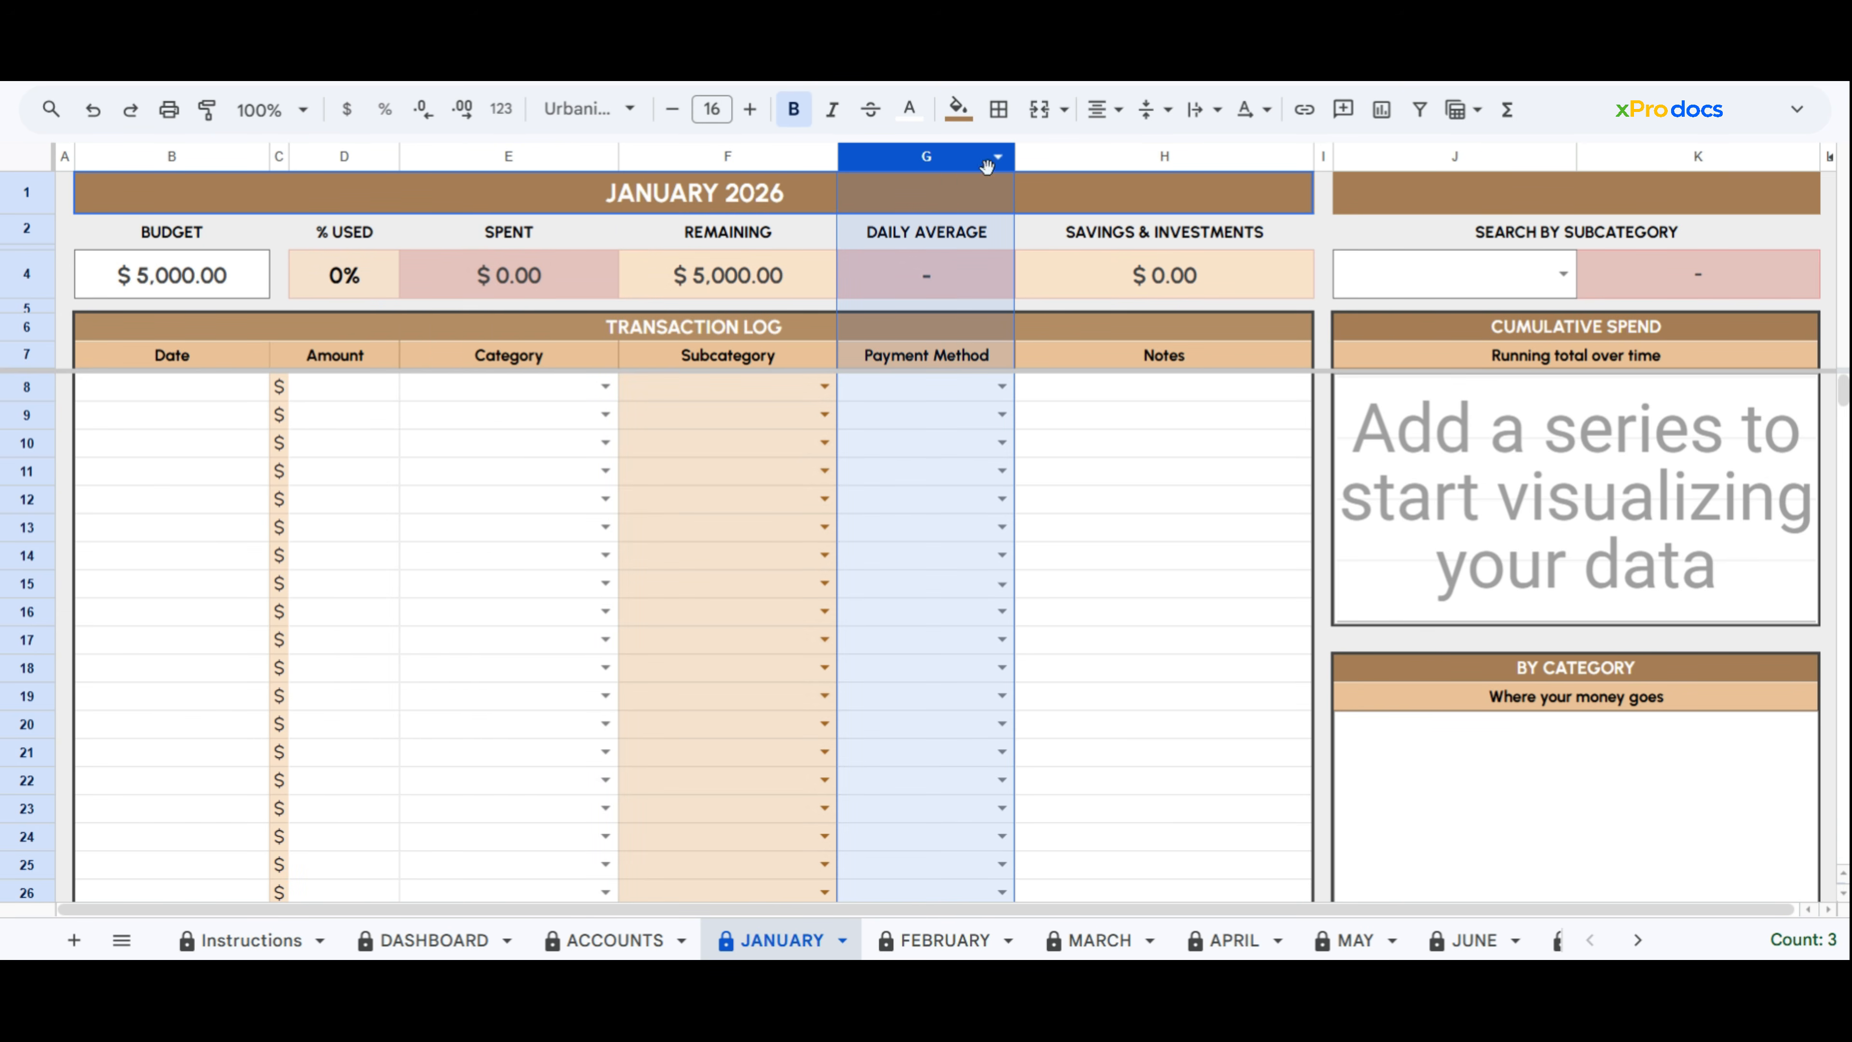
click(1124, 158)
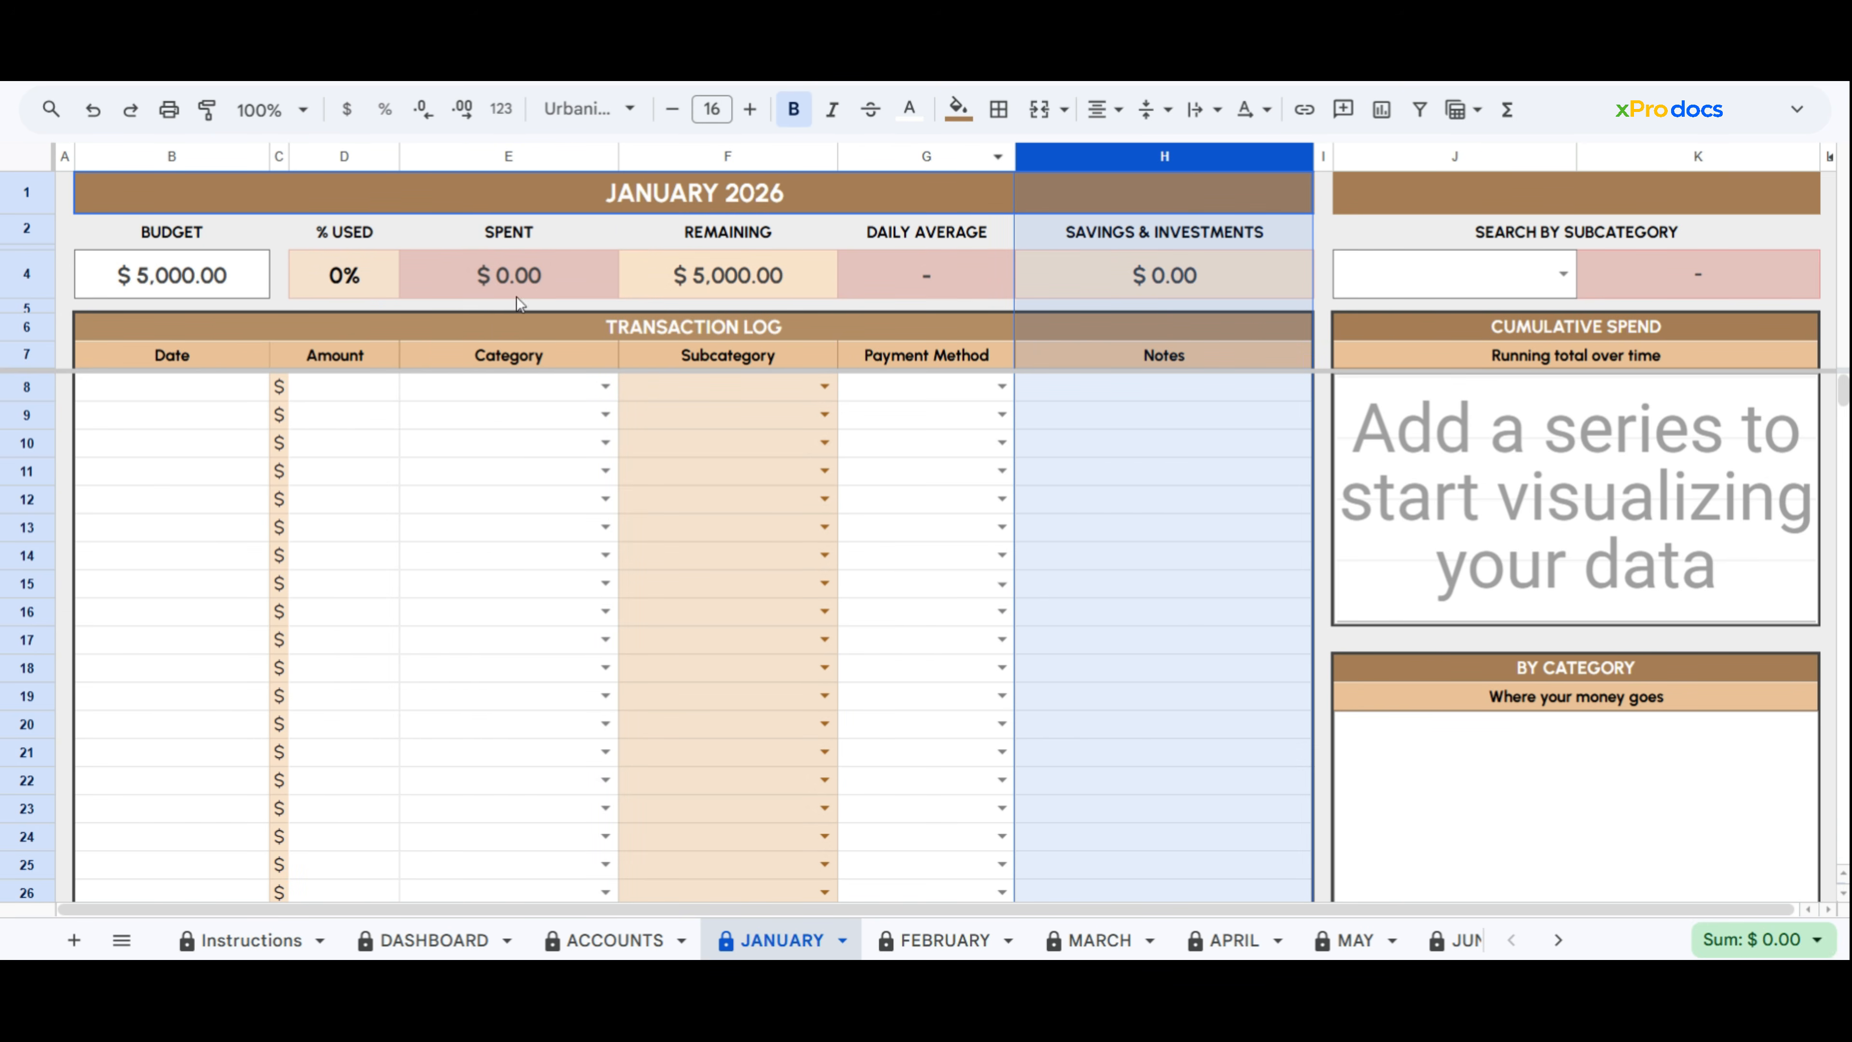
Enter a transaction dated January 1 with an amount of 100 in the first row of the transaction log
click(216, 392)
text(J)
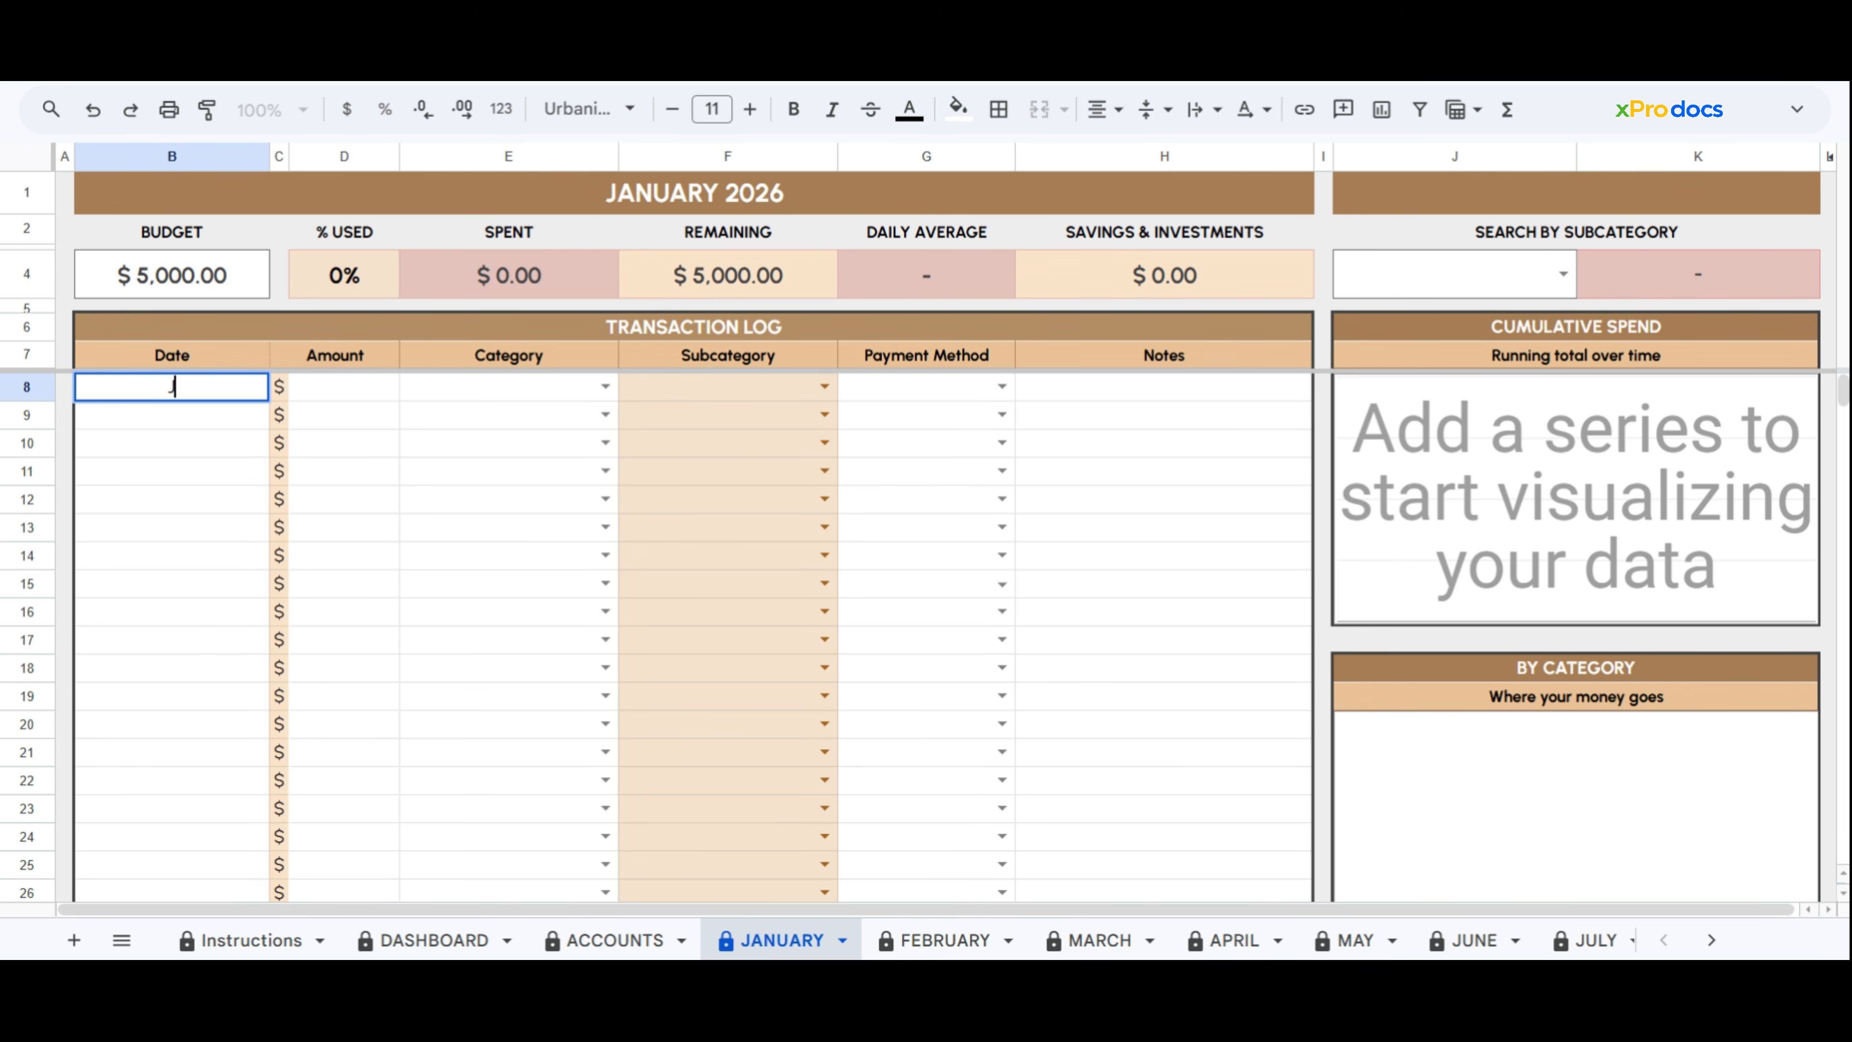
text(anuary 1)
key(Return)
key(Up)
key(Right)
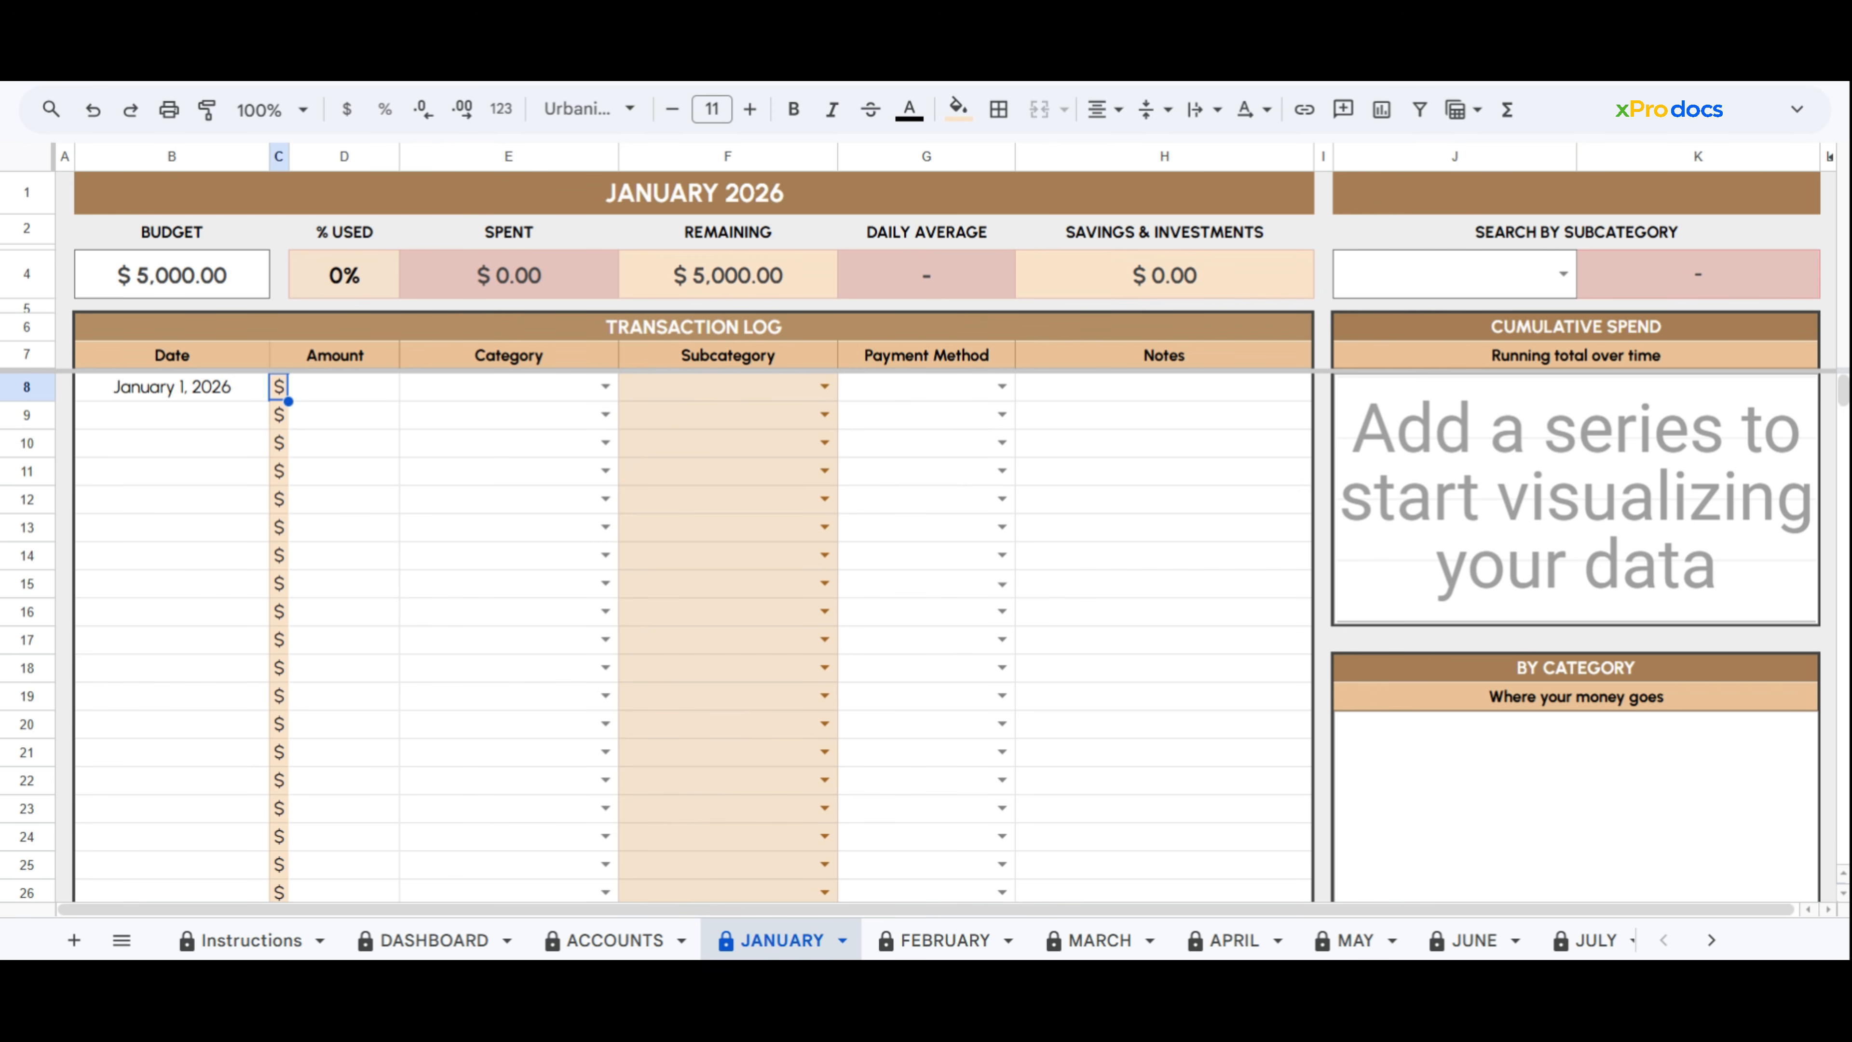
key(Right)
text(100)
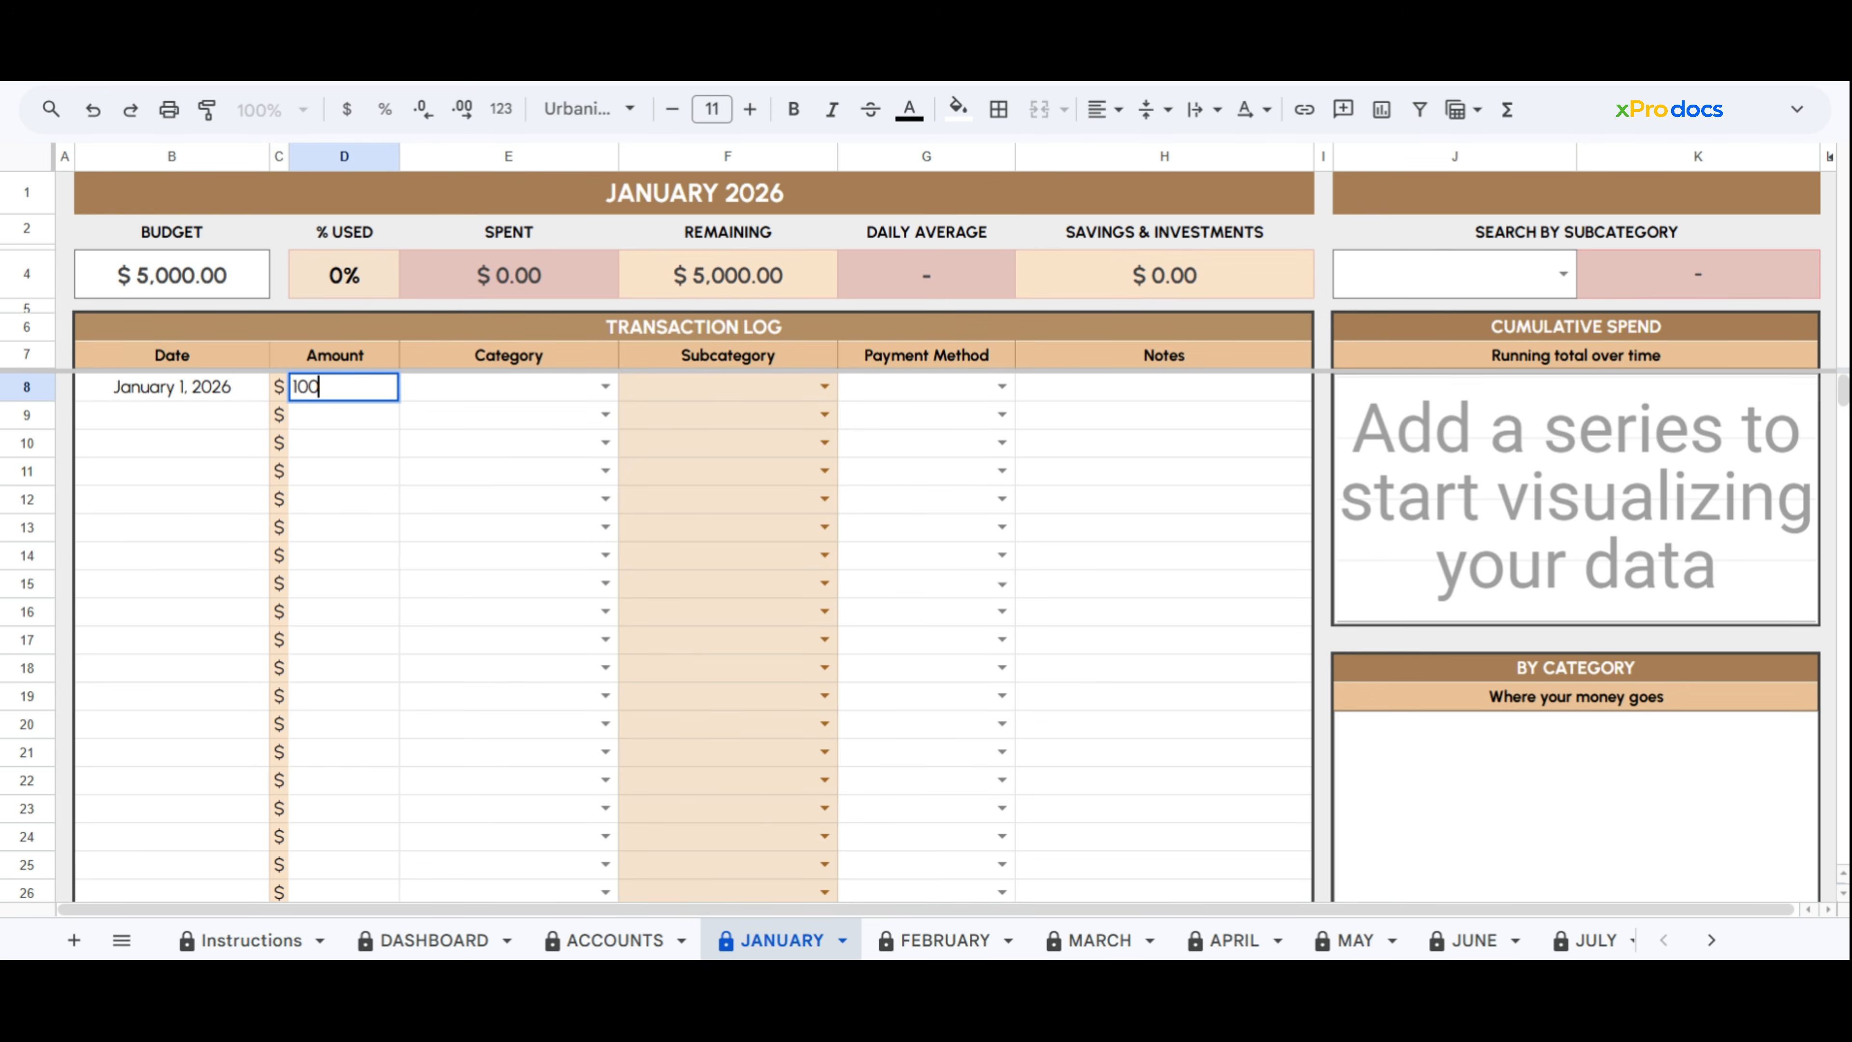
key(Return)
key(Up)
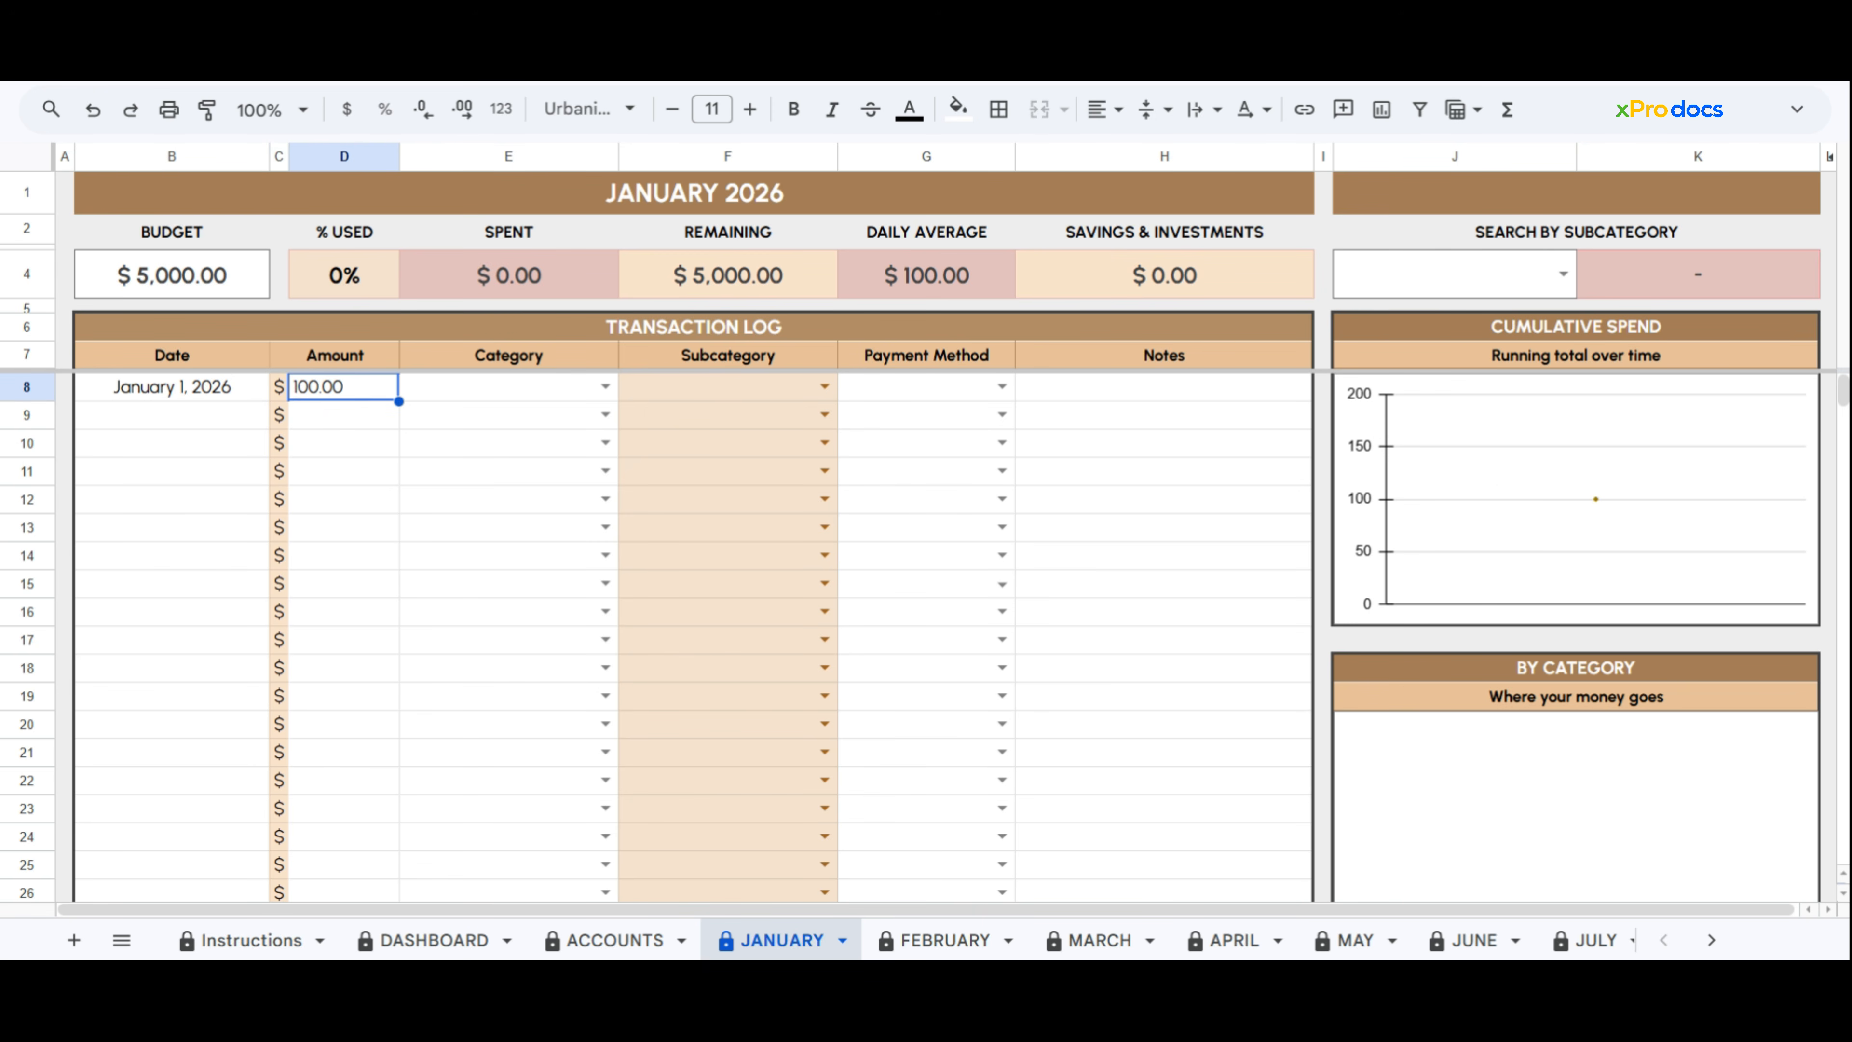
Assign the January 1 transaction the category Food & Dining and the subcategory Groceries
key(Right)
click(605, 387)
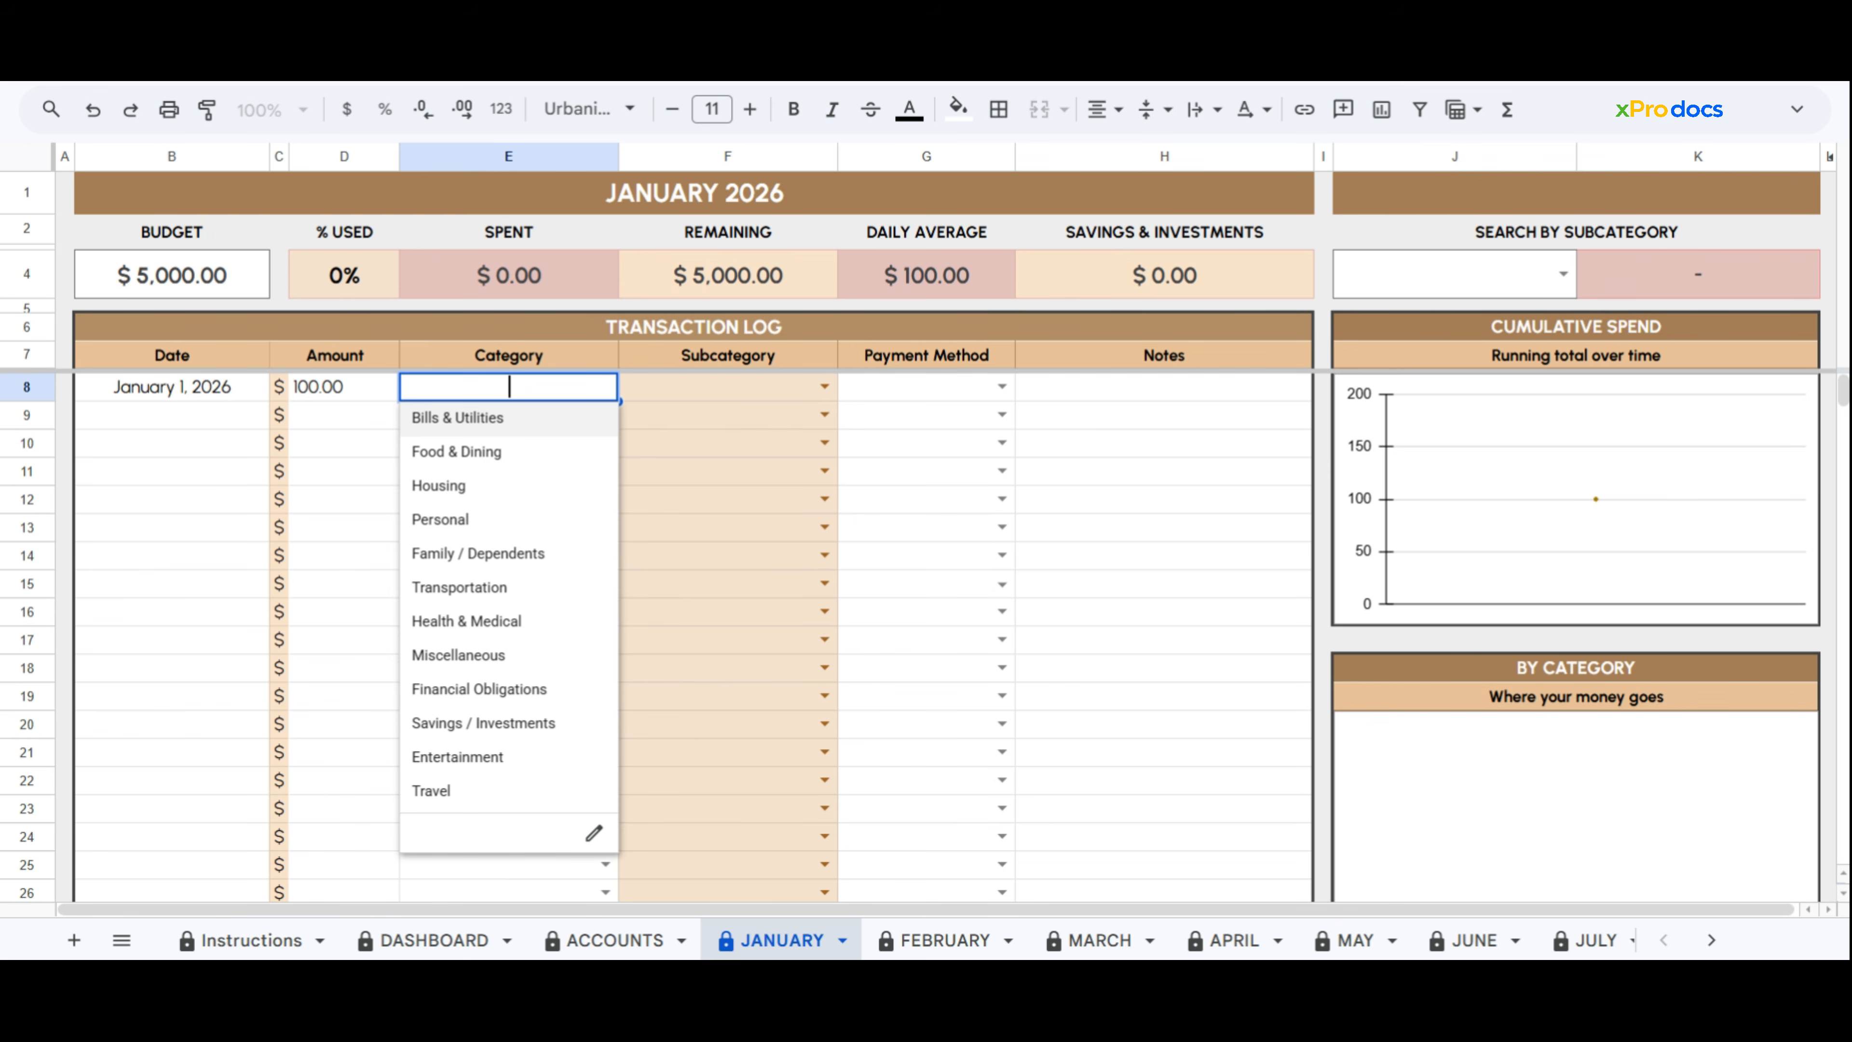
click(598, 464)
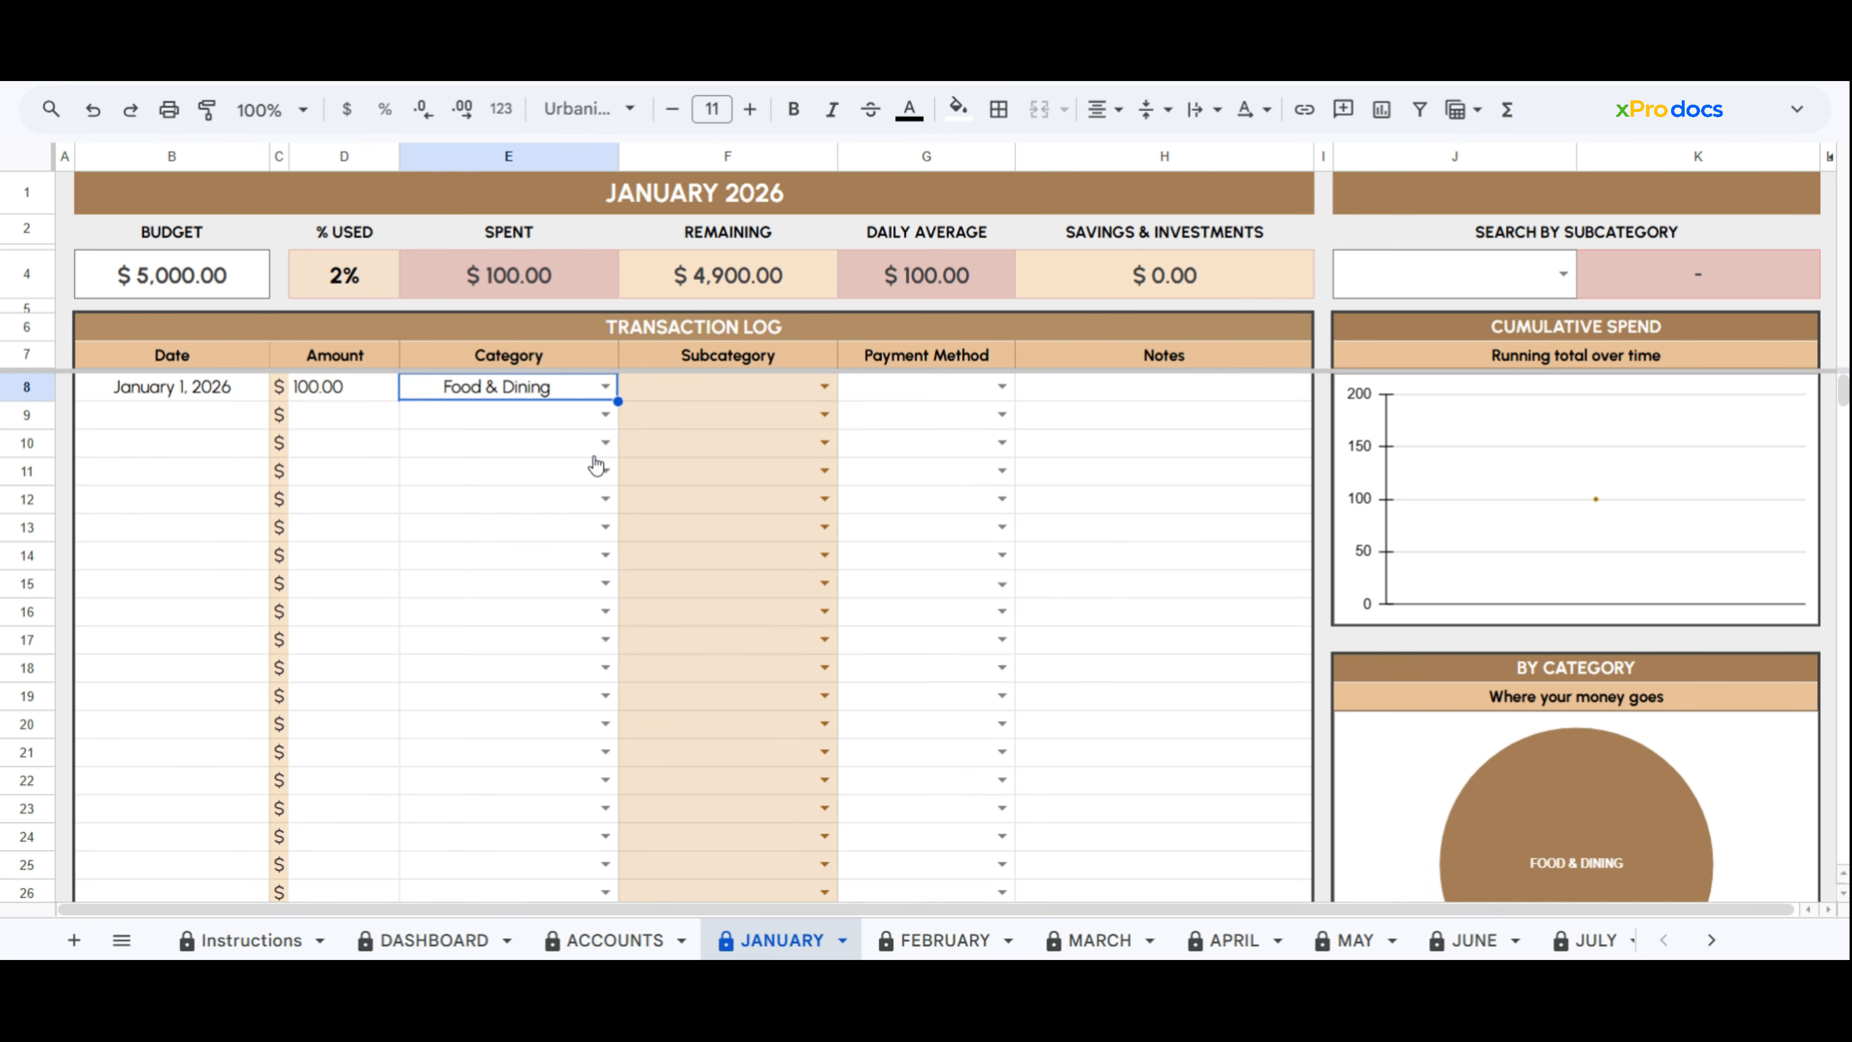
click(824, 388)
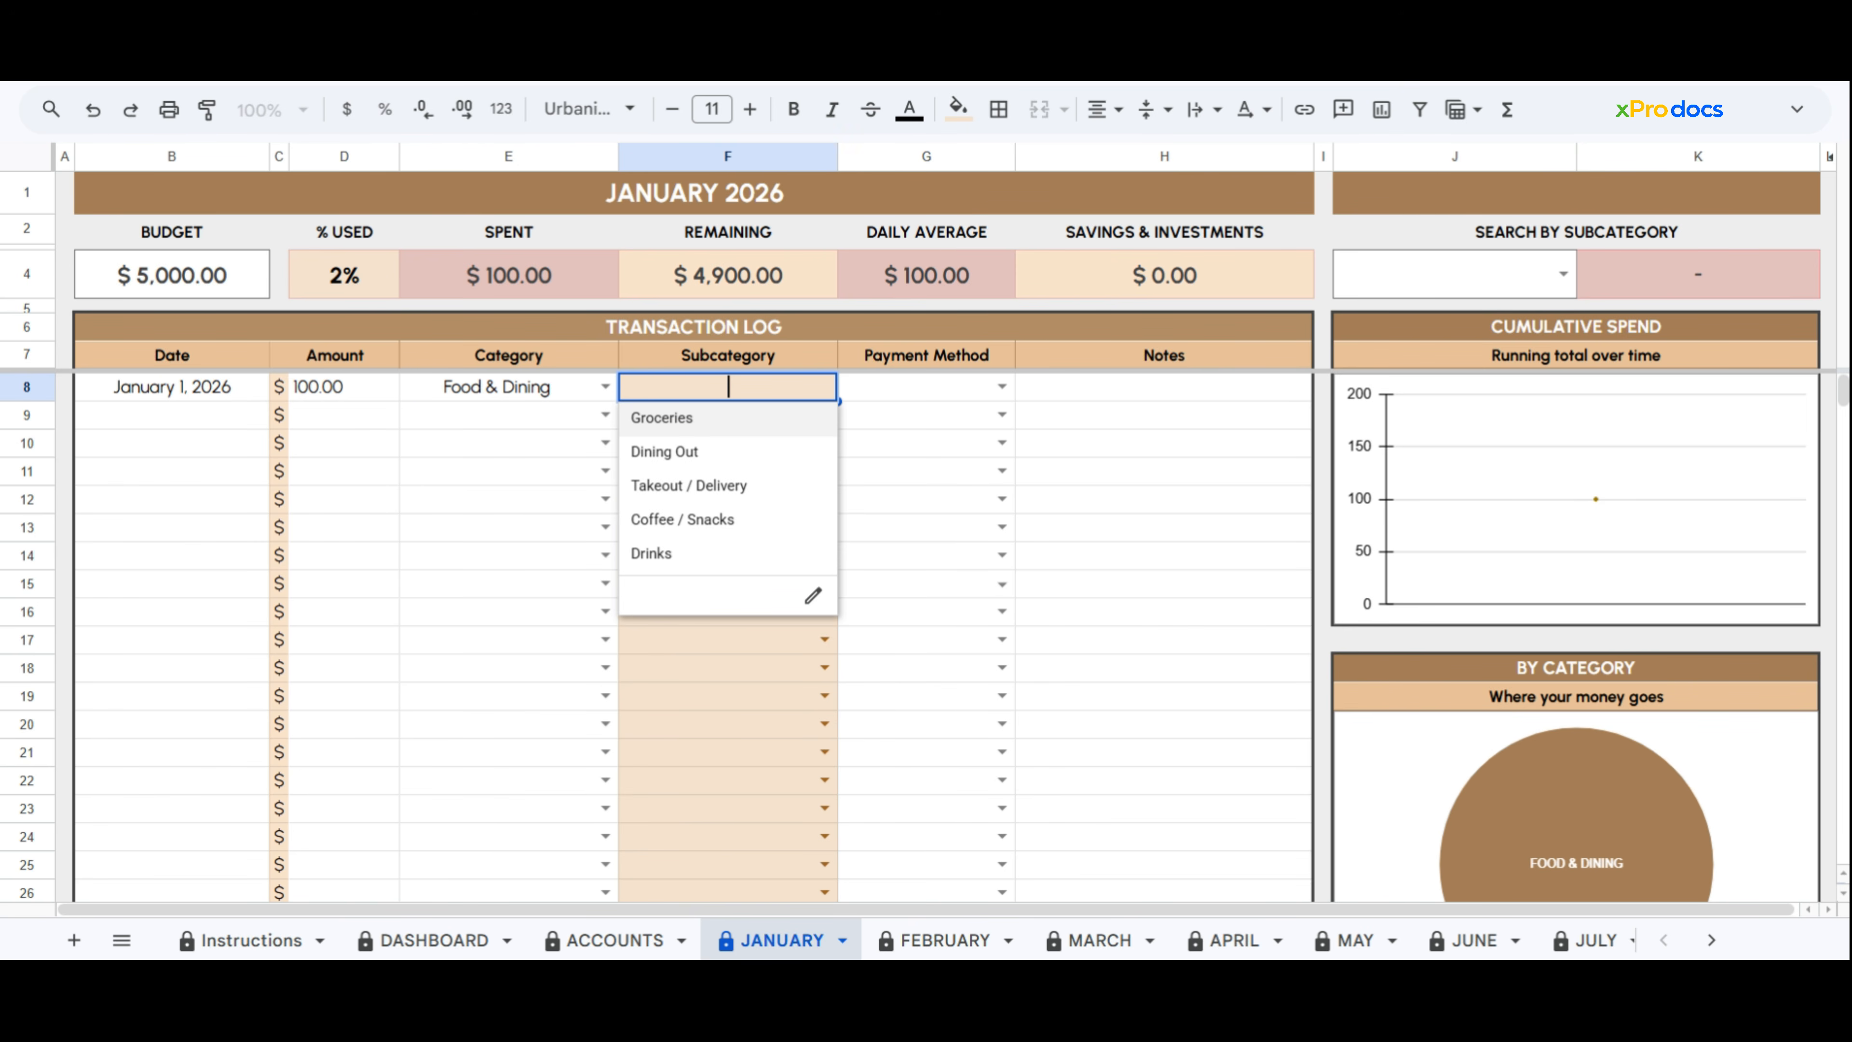
click(831, 426)
Clear the January 1 transaction's subcategory and try the Savings / Investments category with the Savings subcategory
key(Delete)
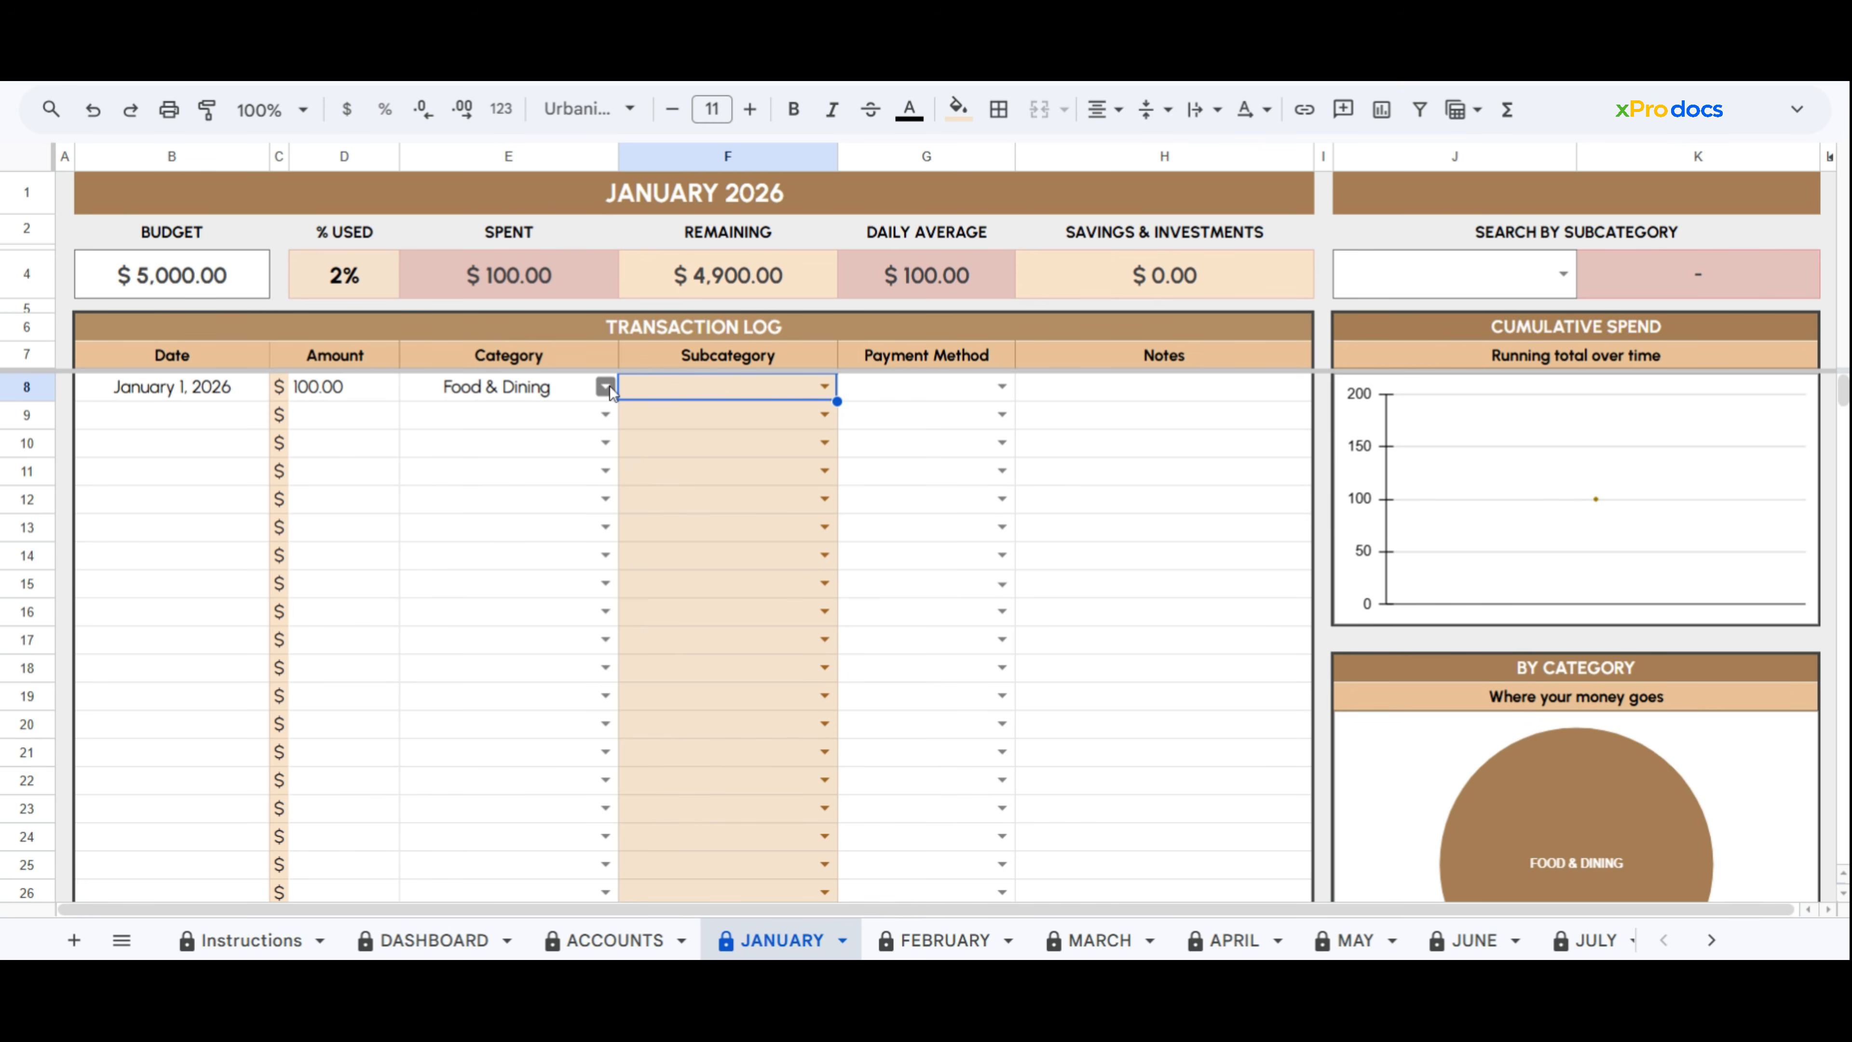
click(605, 387)
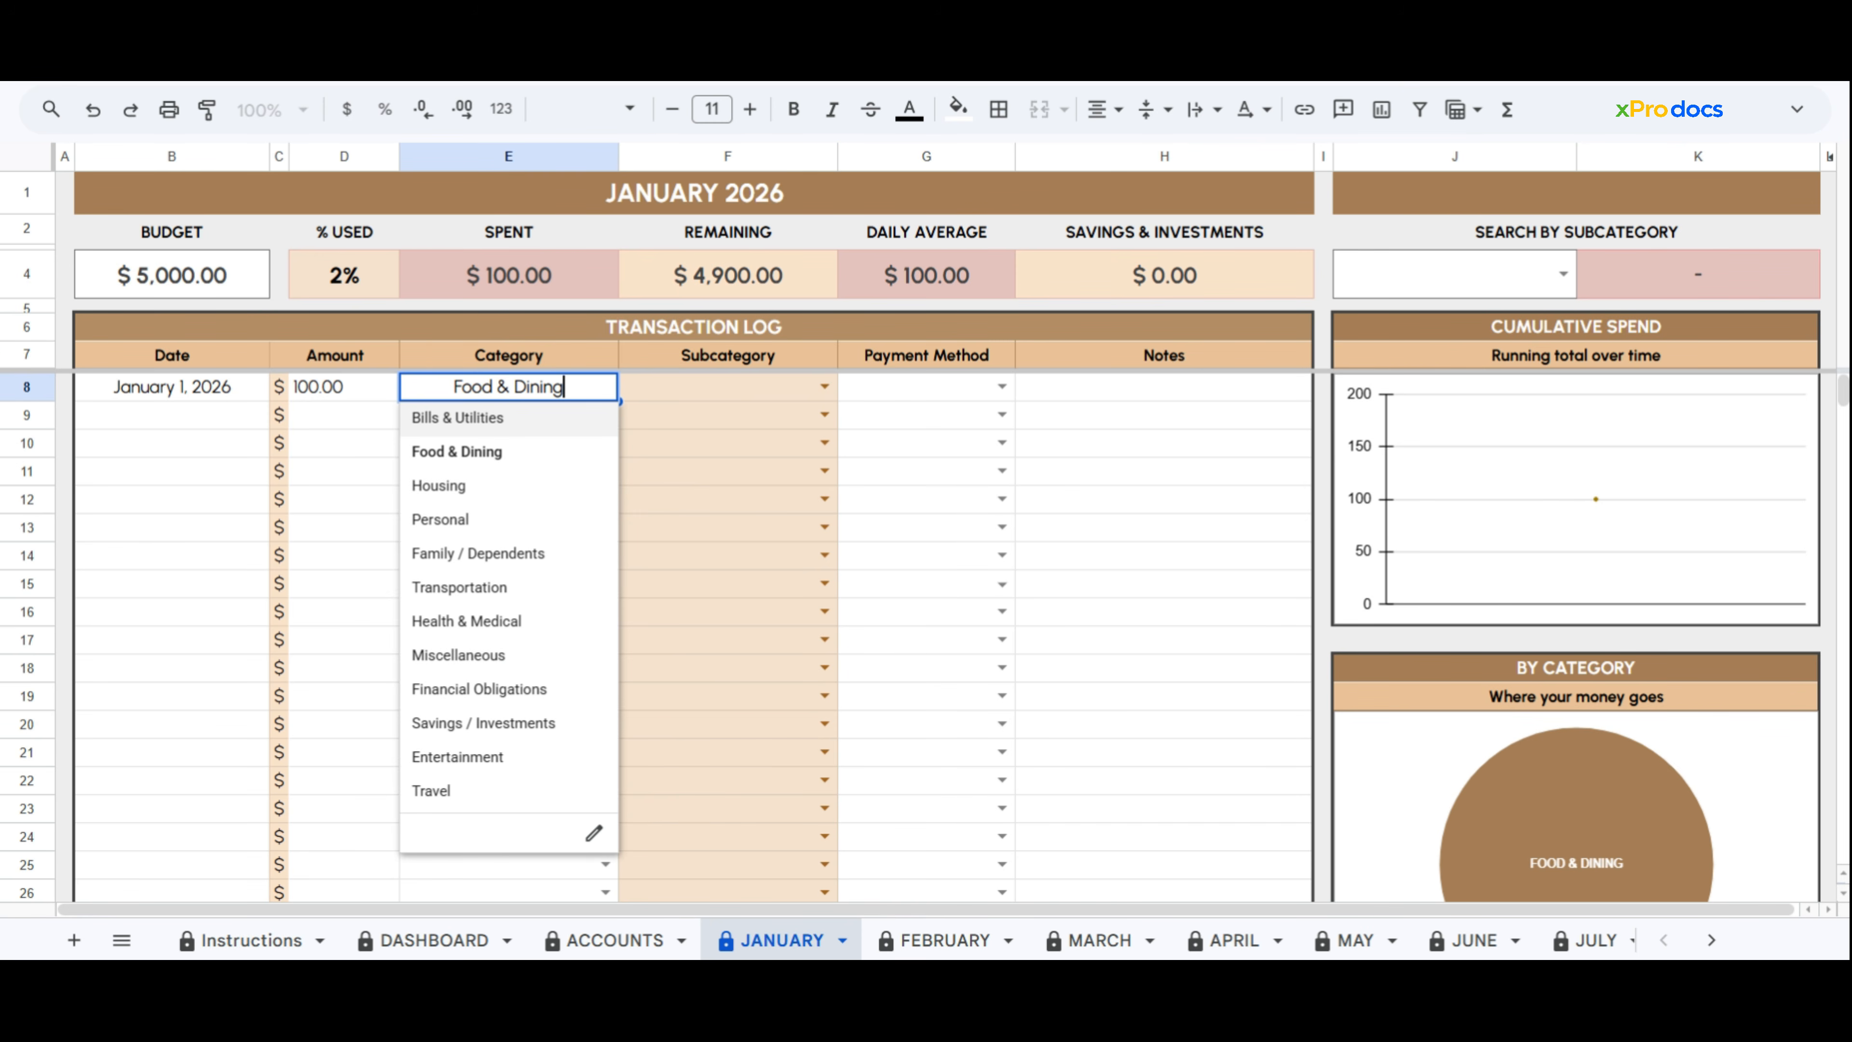
click(585, 725)
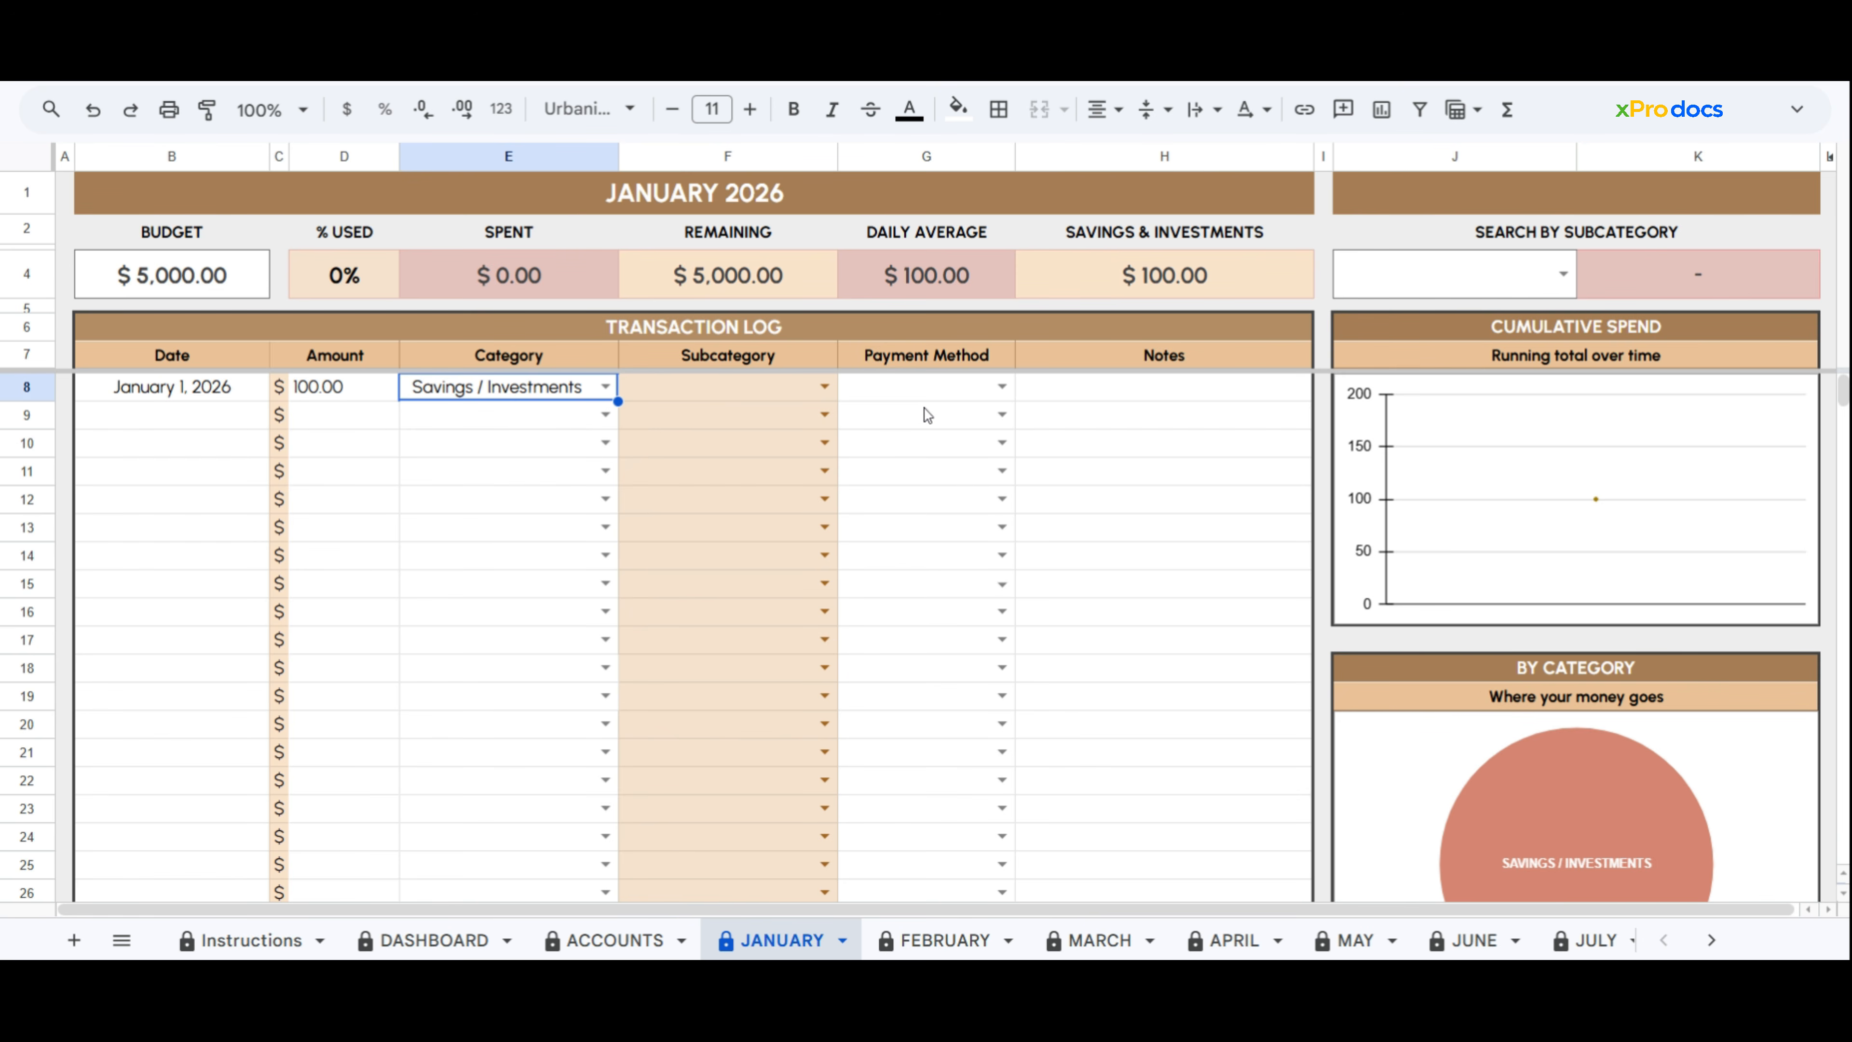
click(825, 386)
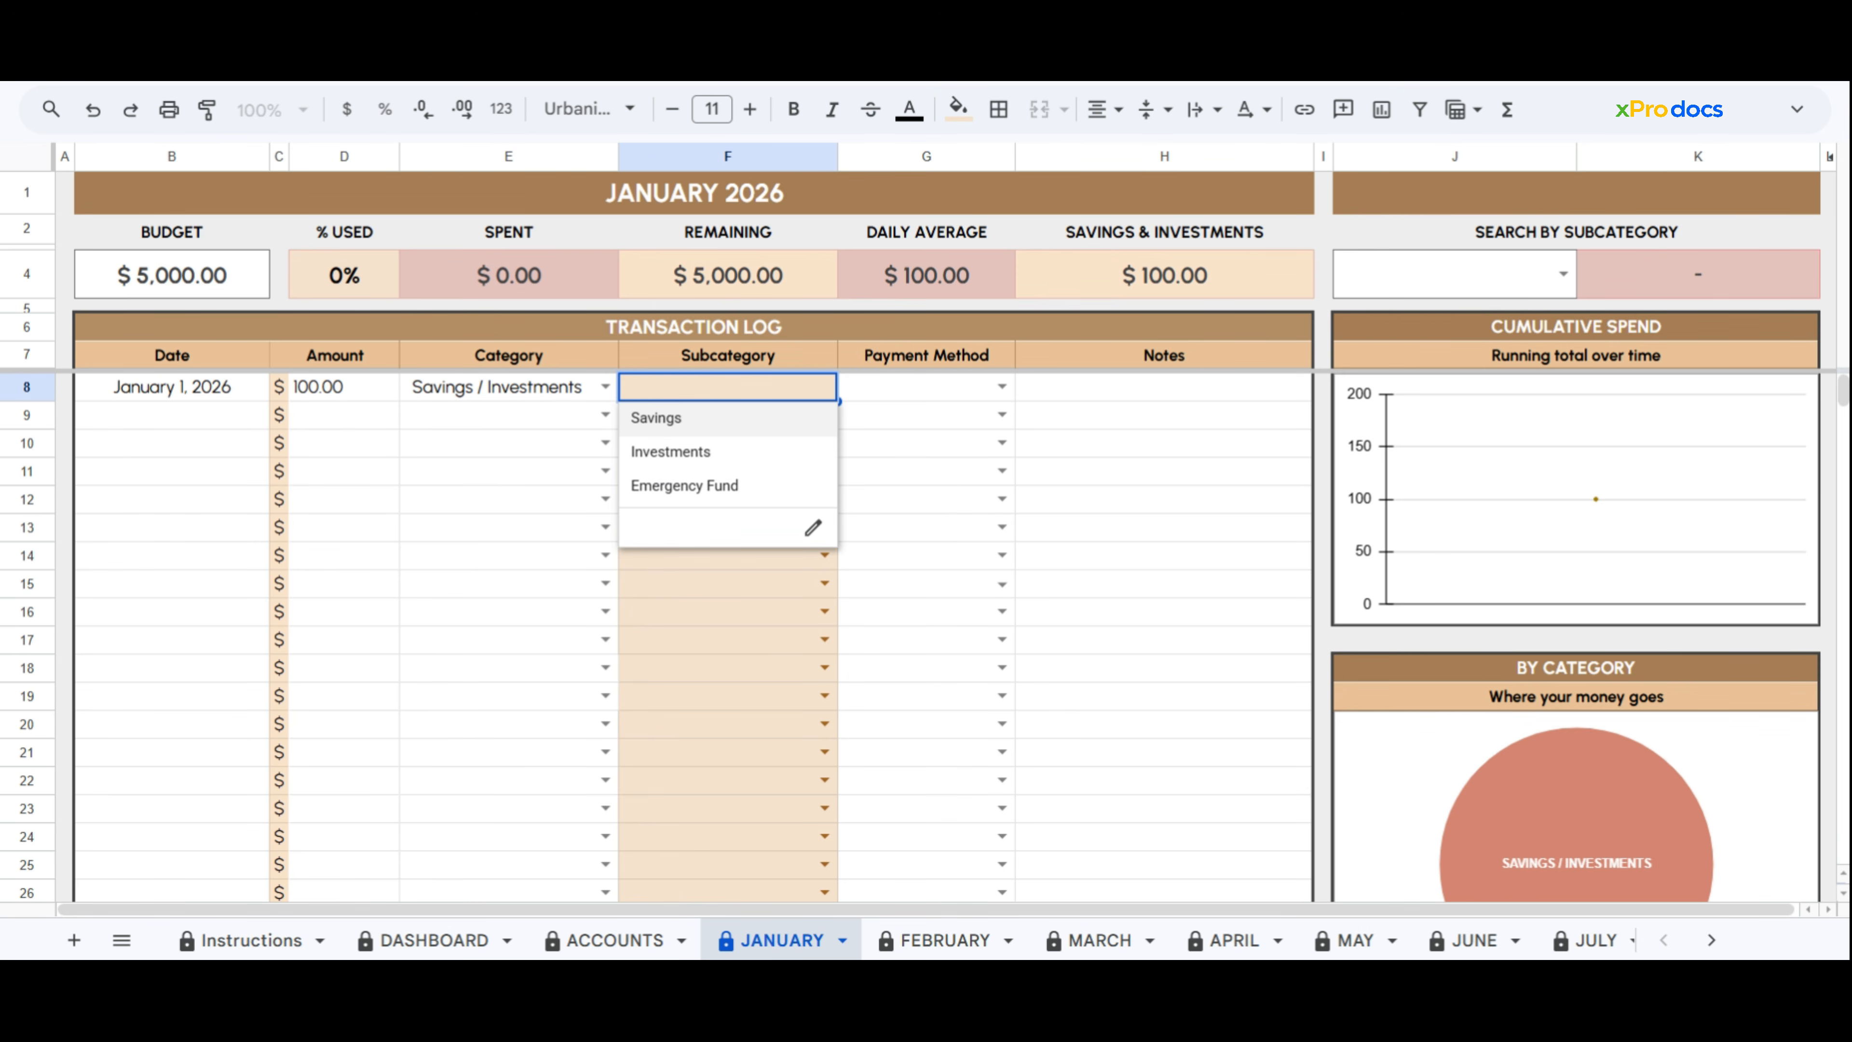
click(819, 423)
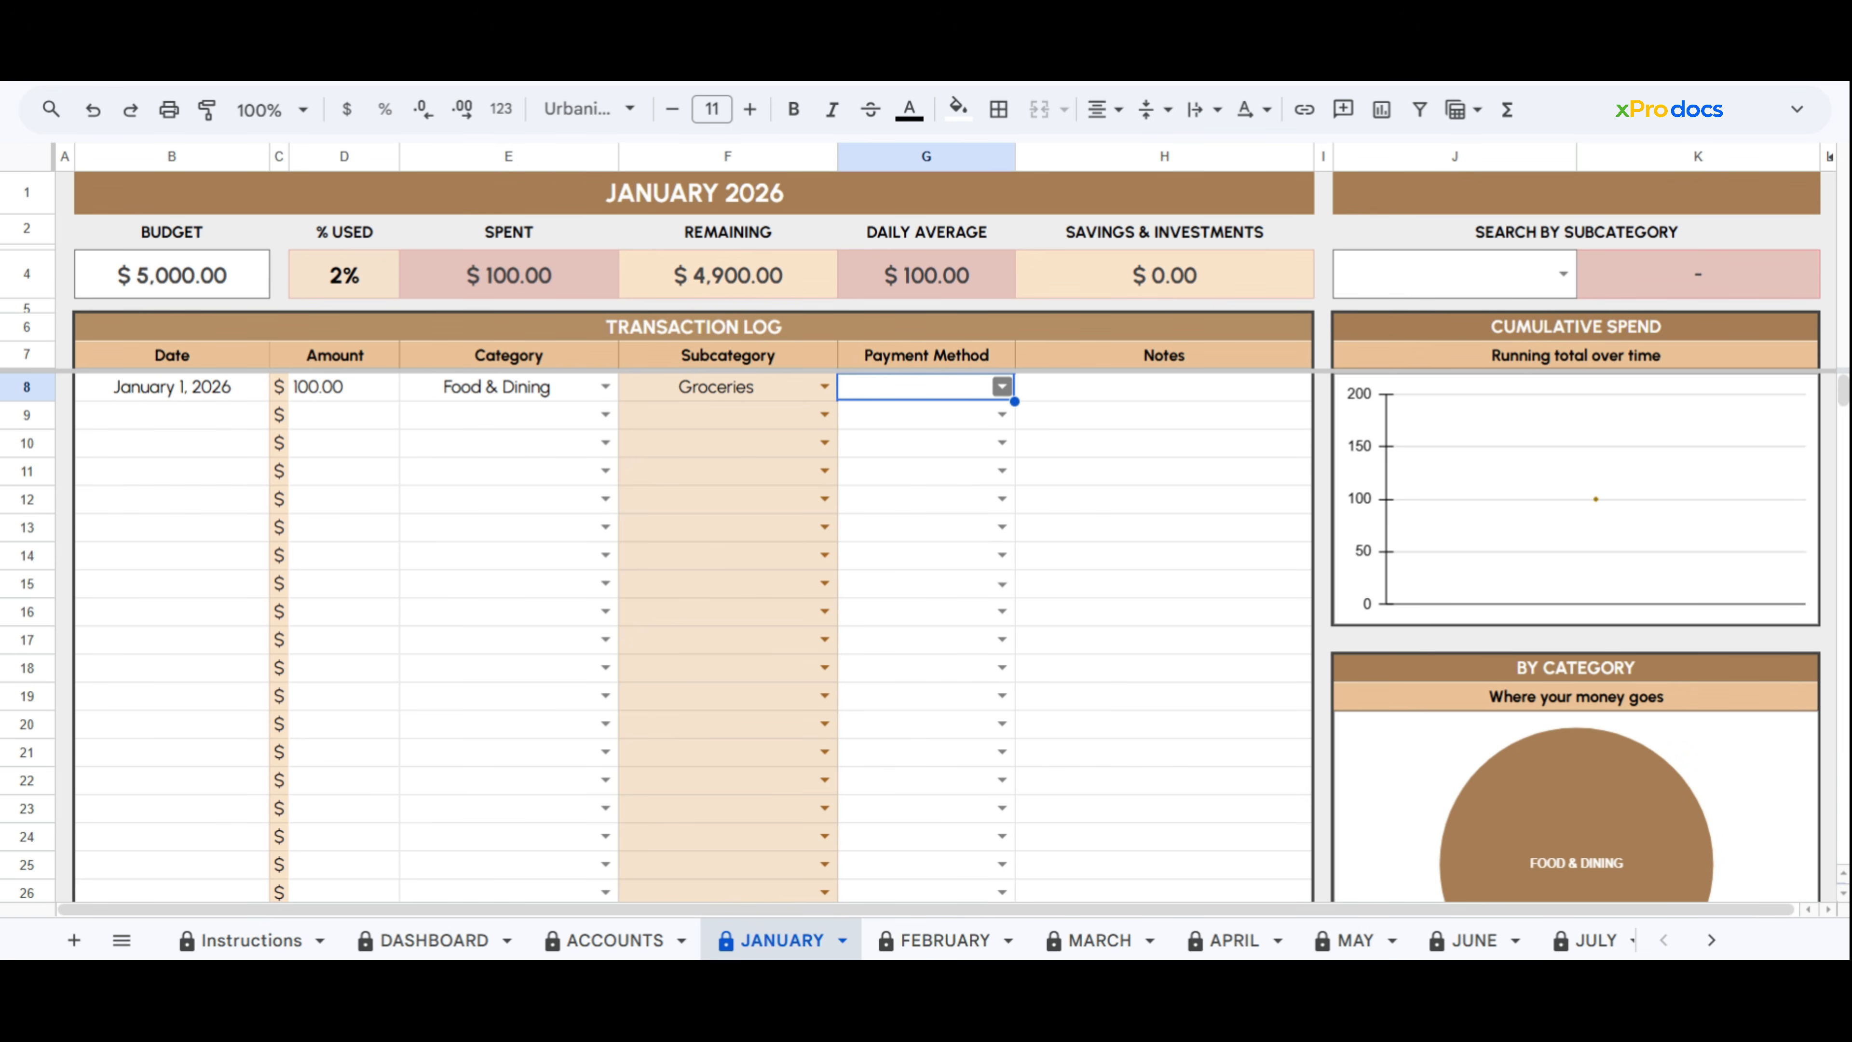
Check which payment methods are available for the January 1 transaction
click(1002, 387)
click(1045, 384)
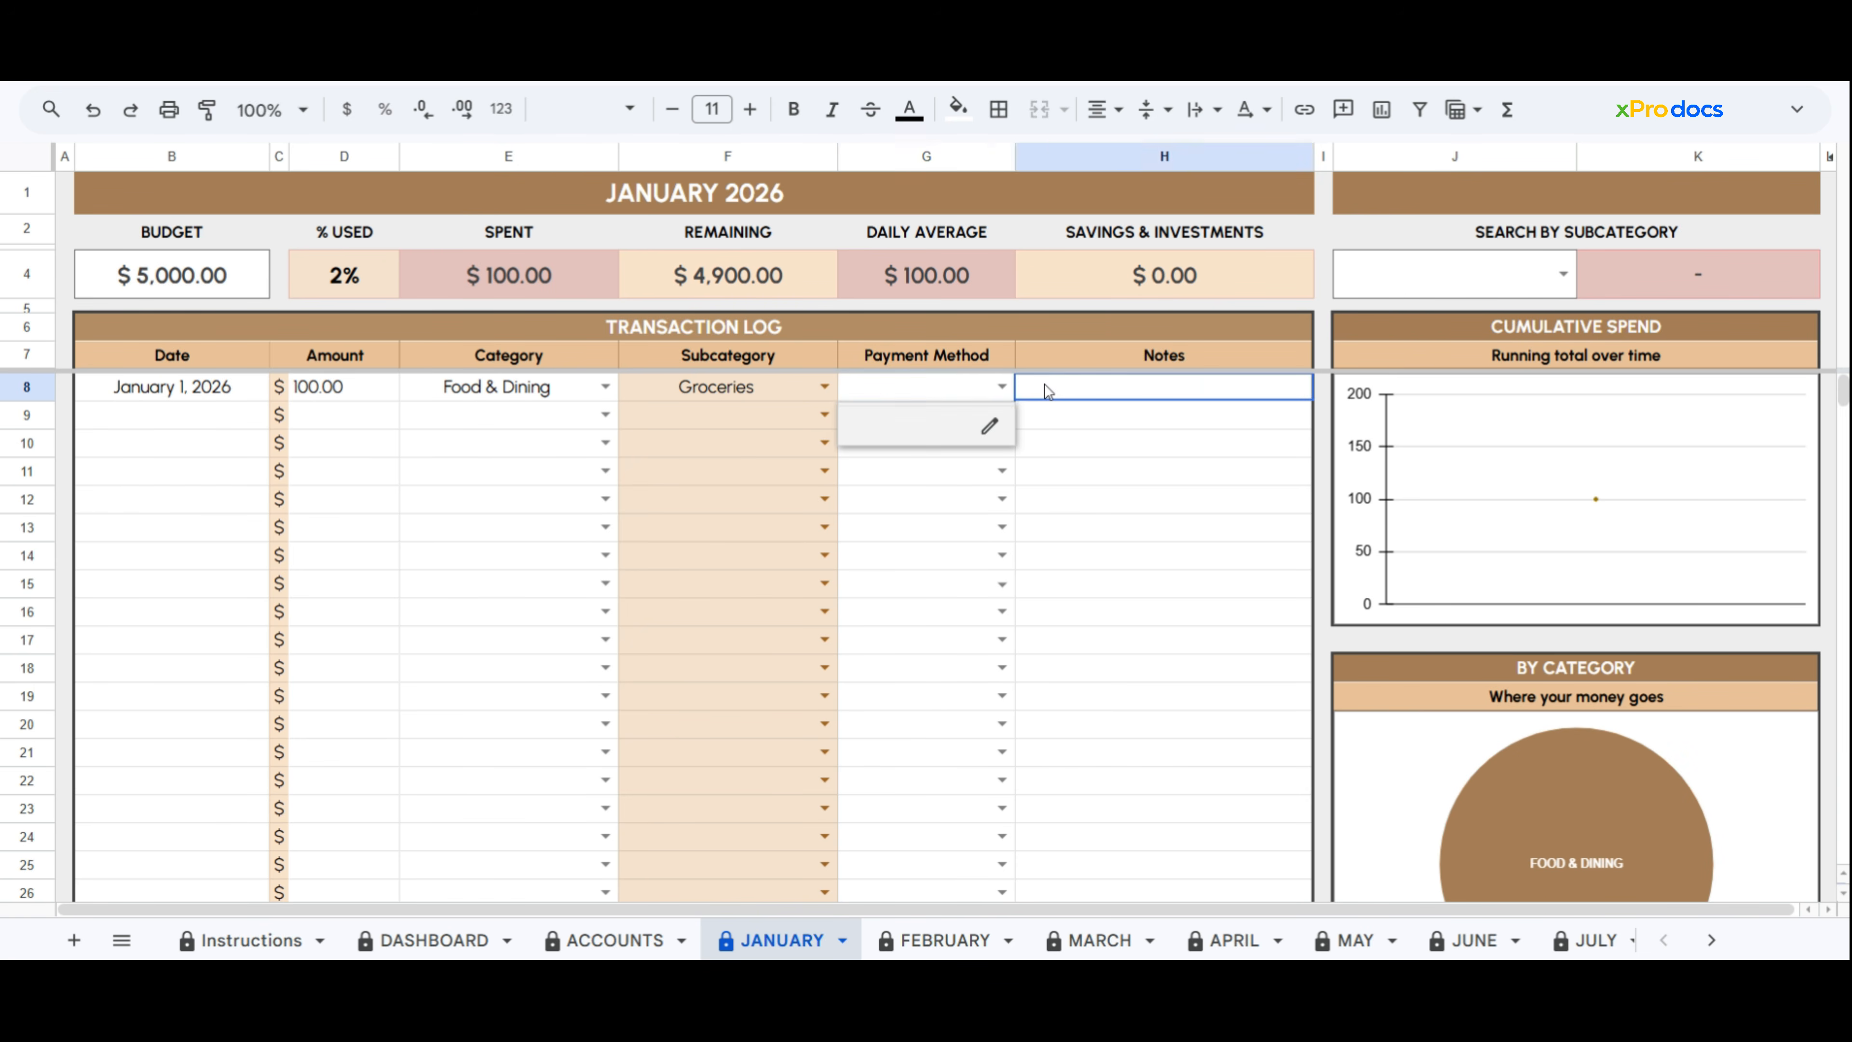
click(977, 394)
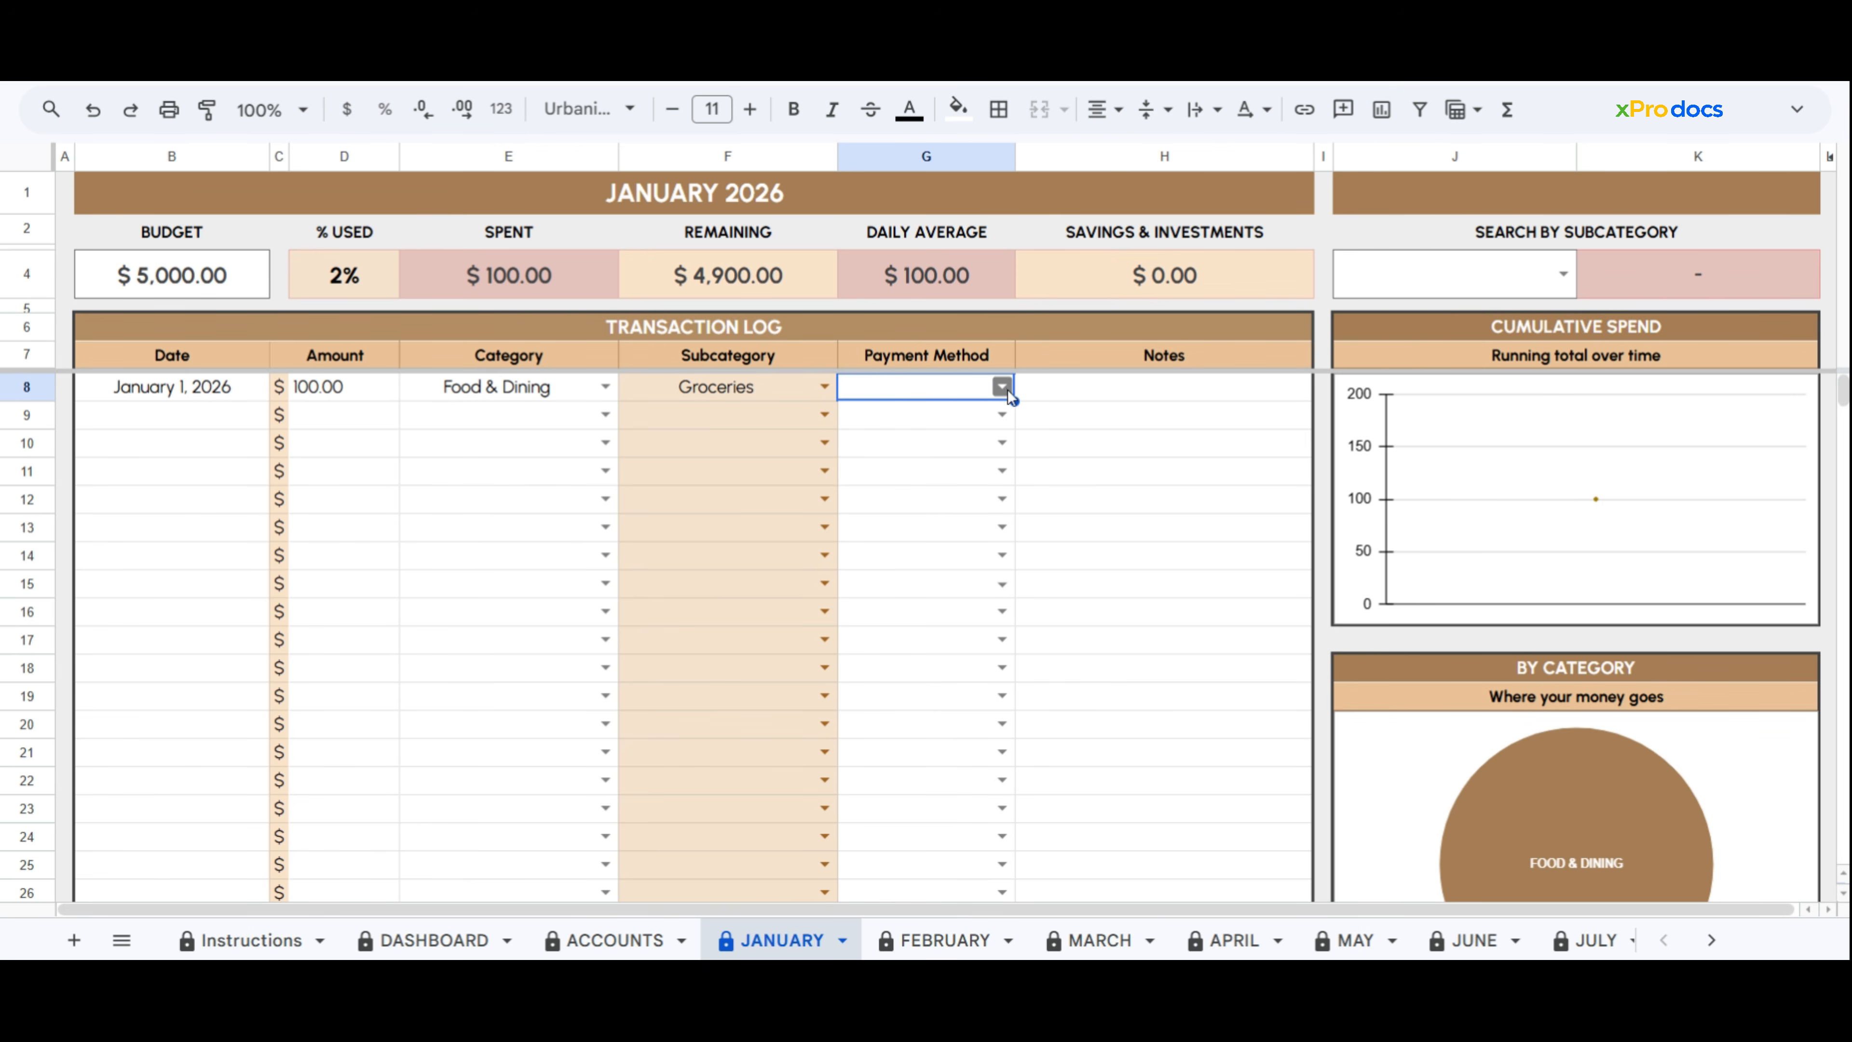
In the ACCOUNTS sheet, add the payment method Cash with the account type Cash
click(662, 941)
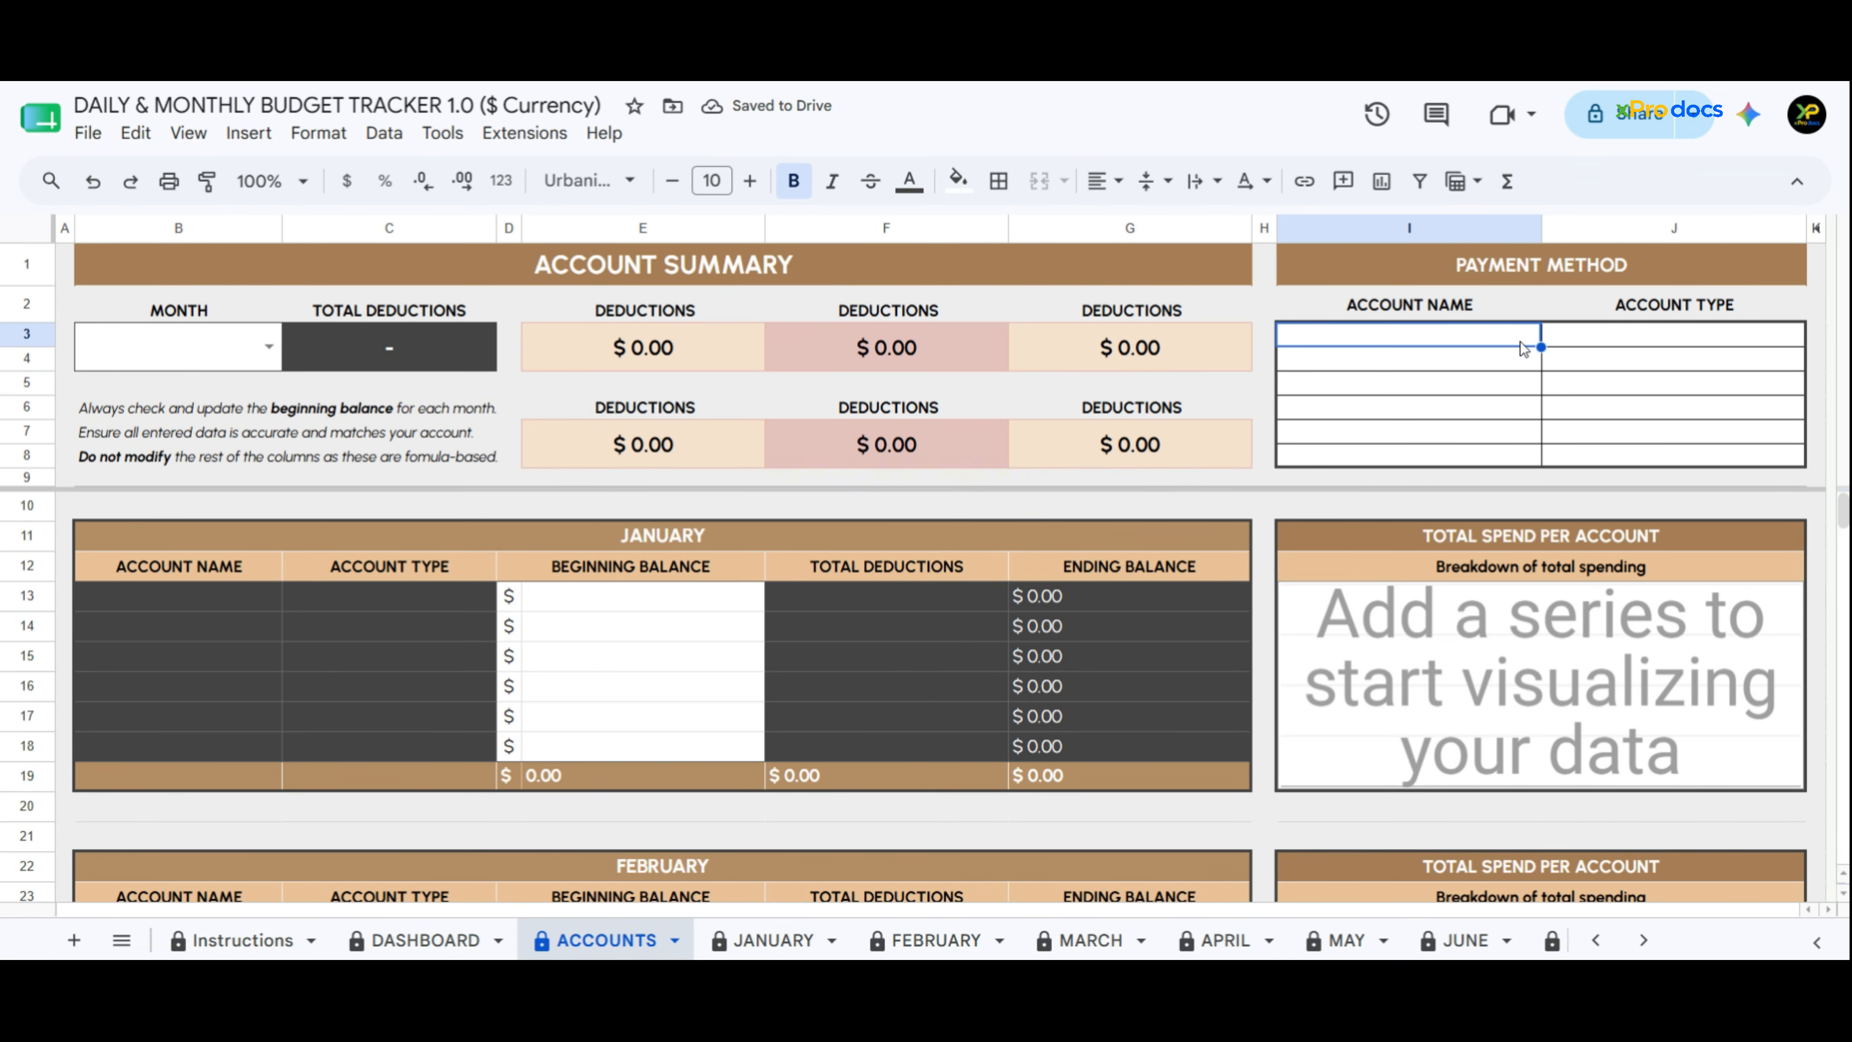
text(Cash)
key(Return)
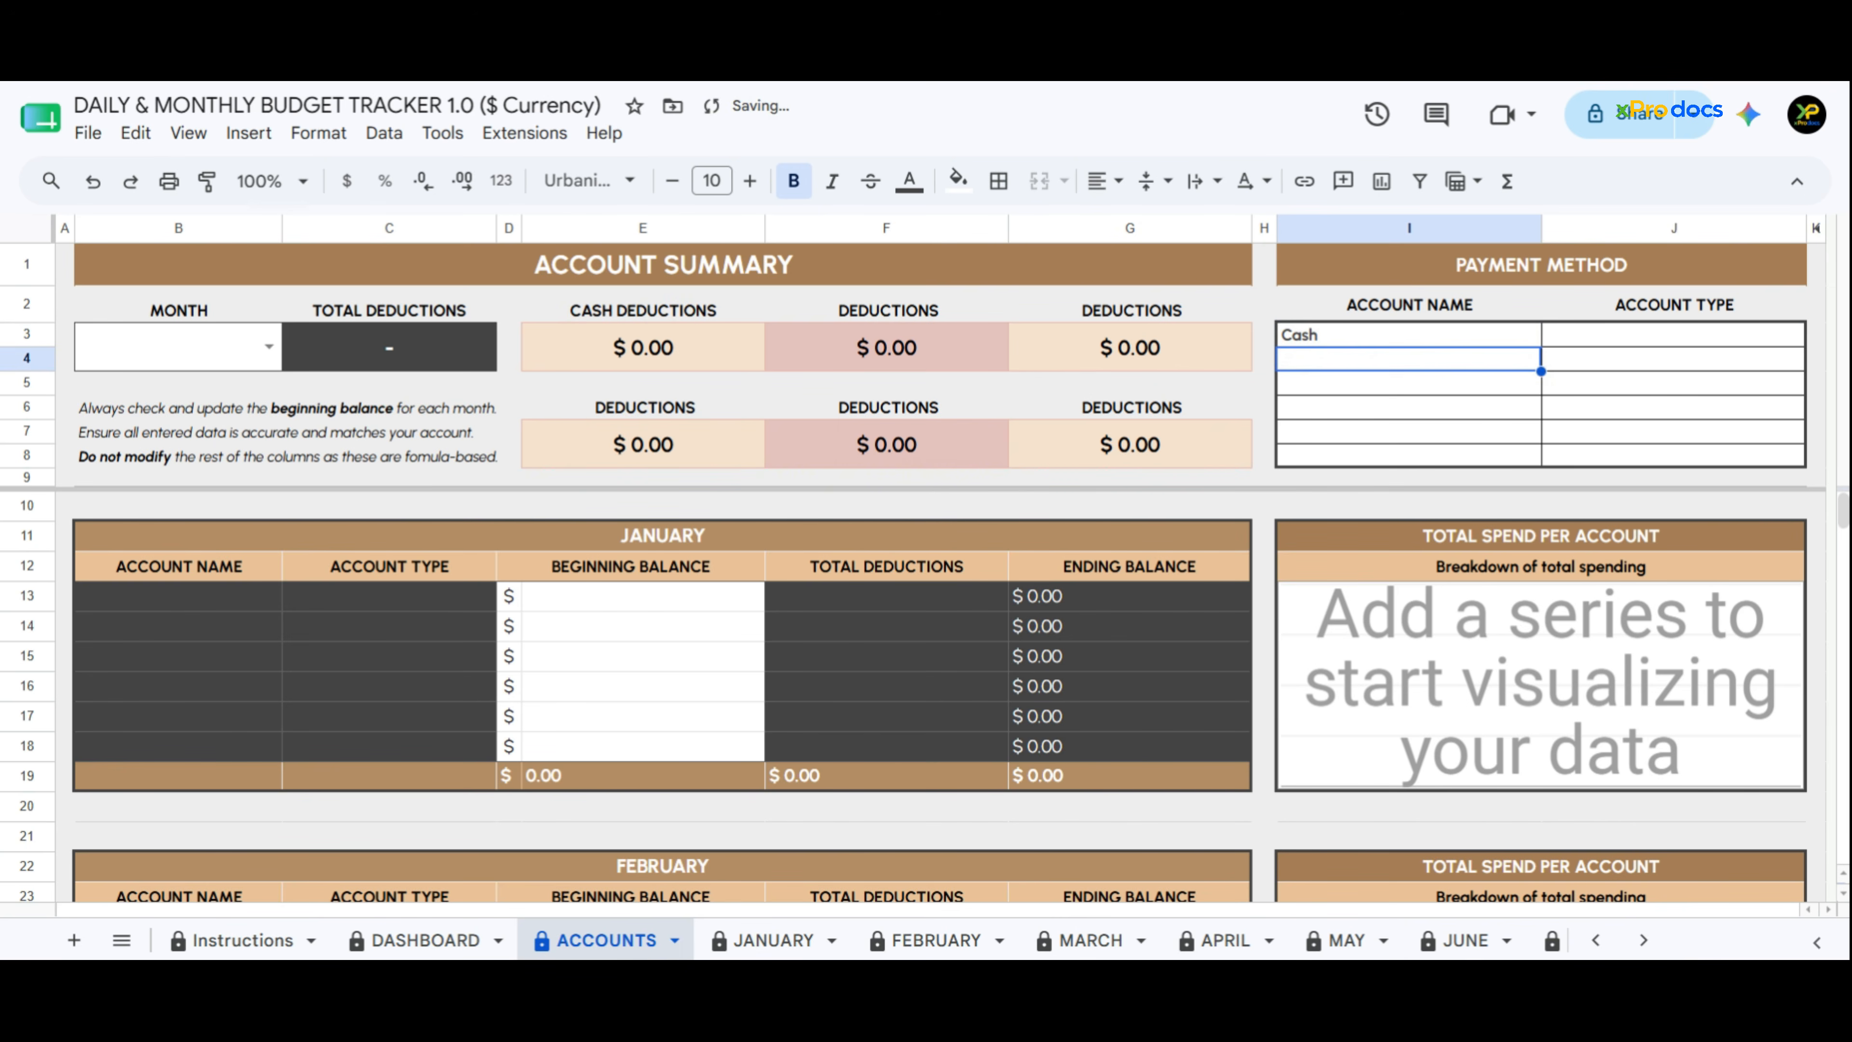
click(1778, 339)
text(Cash)
key(Return)
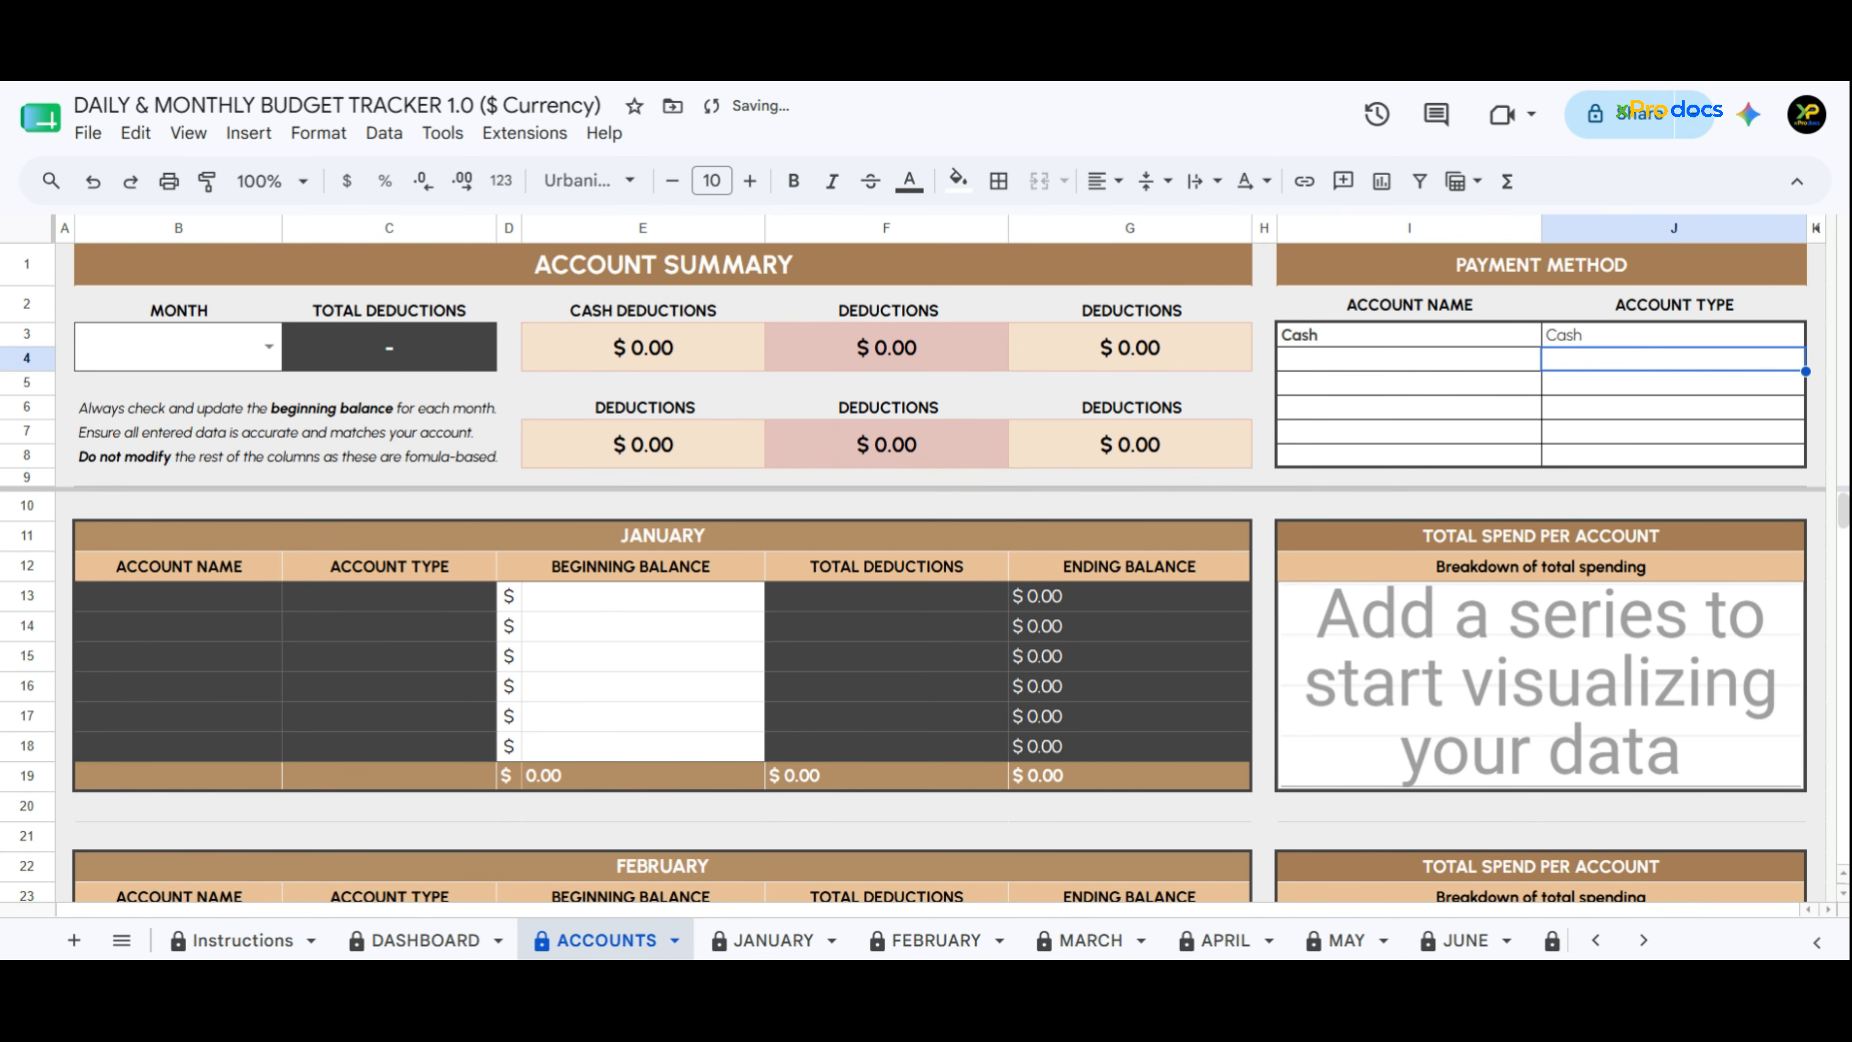
Add Apple Pay as the second payment method with the account type Digital Wallet
click(1521, 359)
text(Apple Pa)
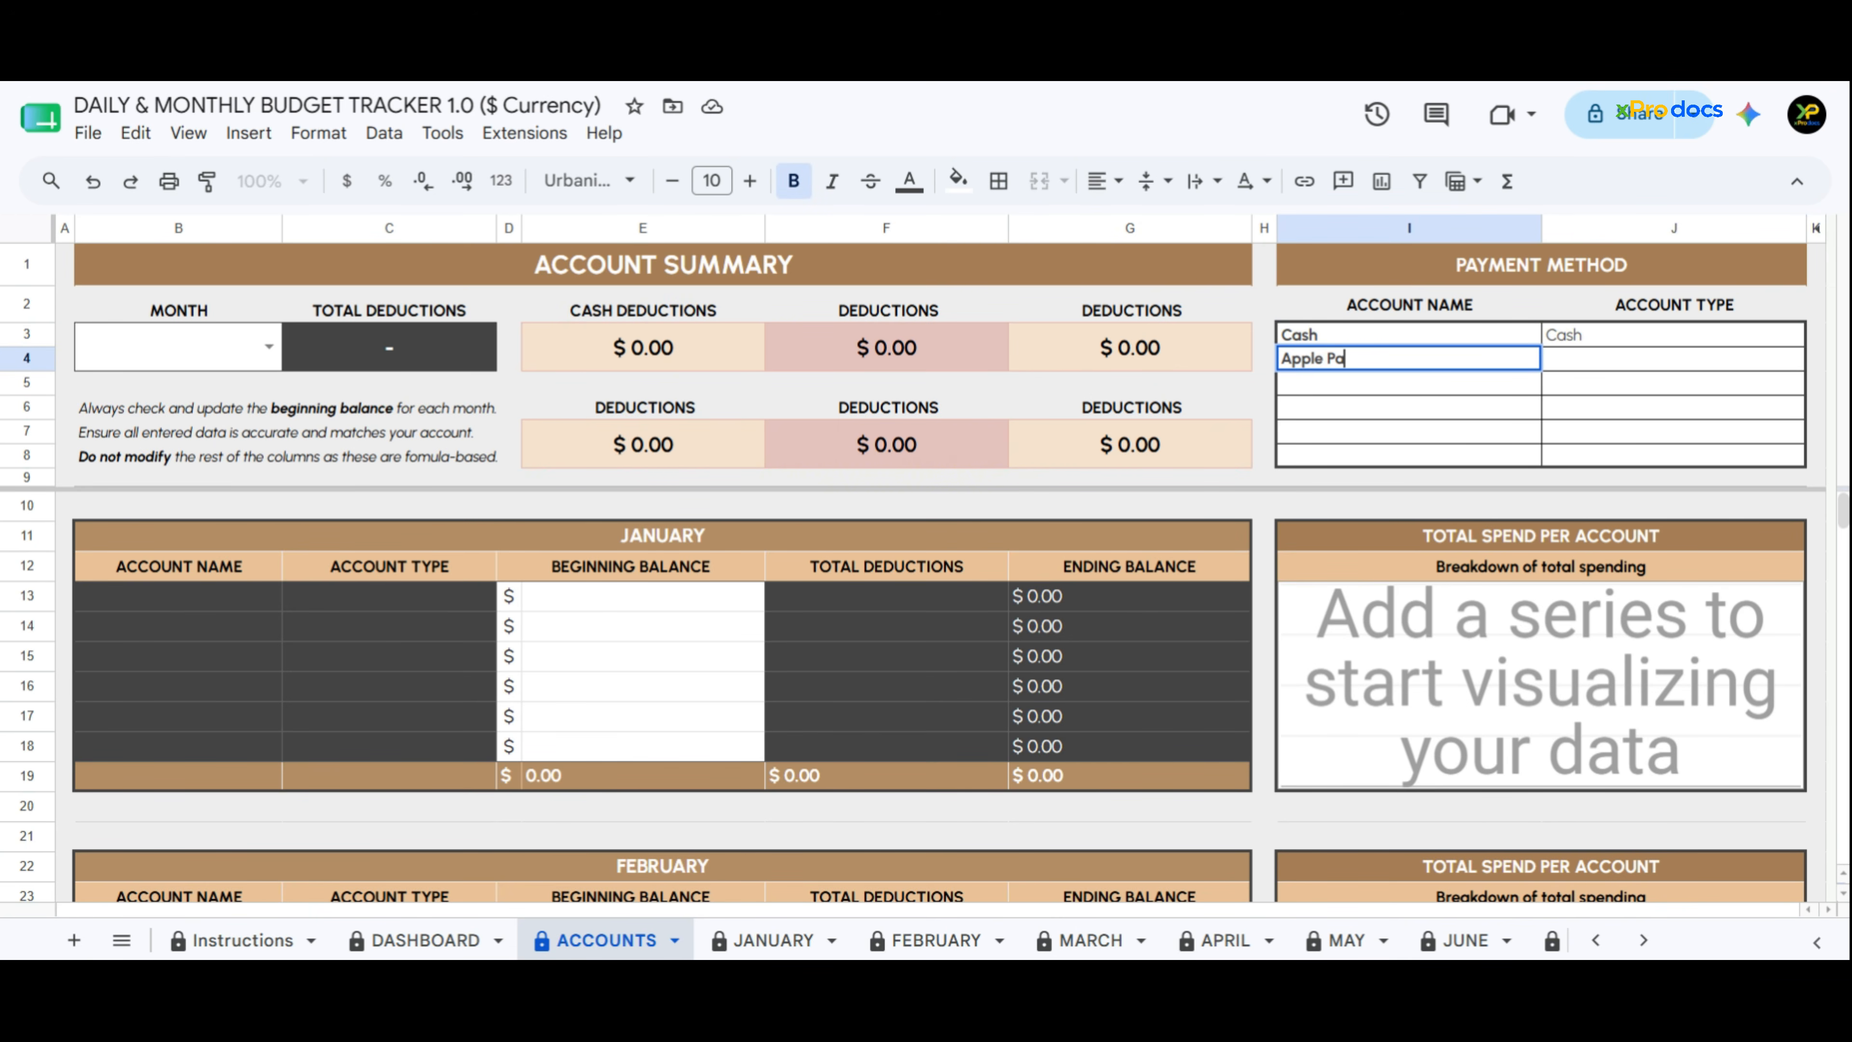
text(y)
key(Return)
click(1783, 363)
text(Dig)
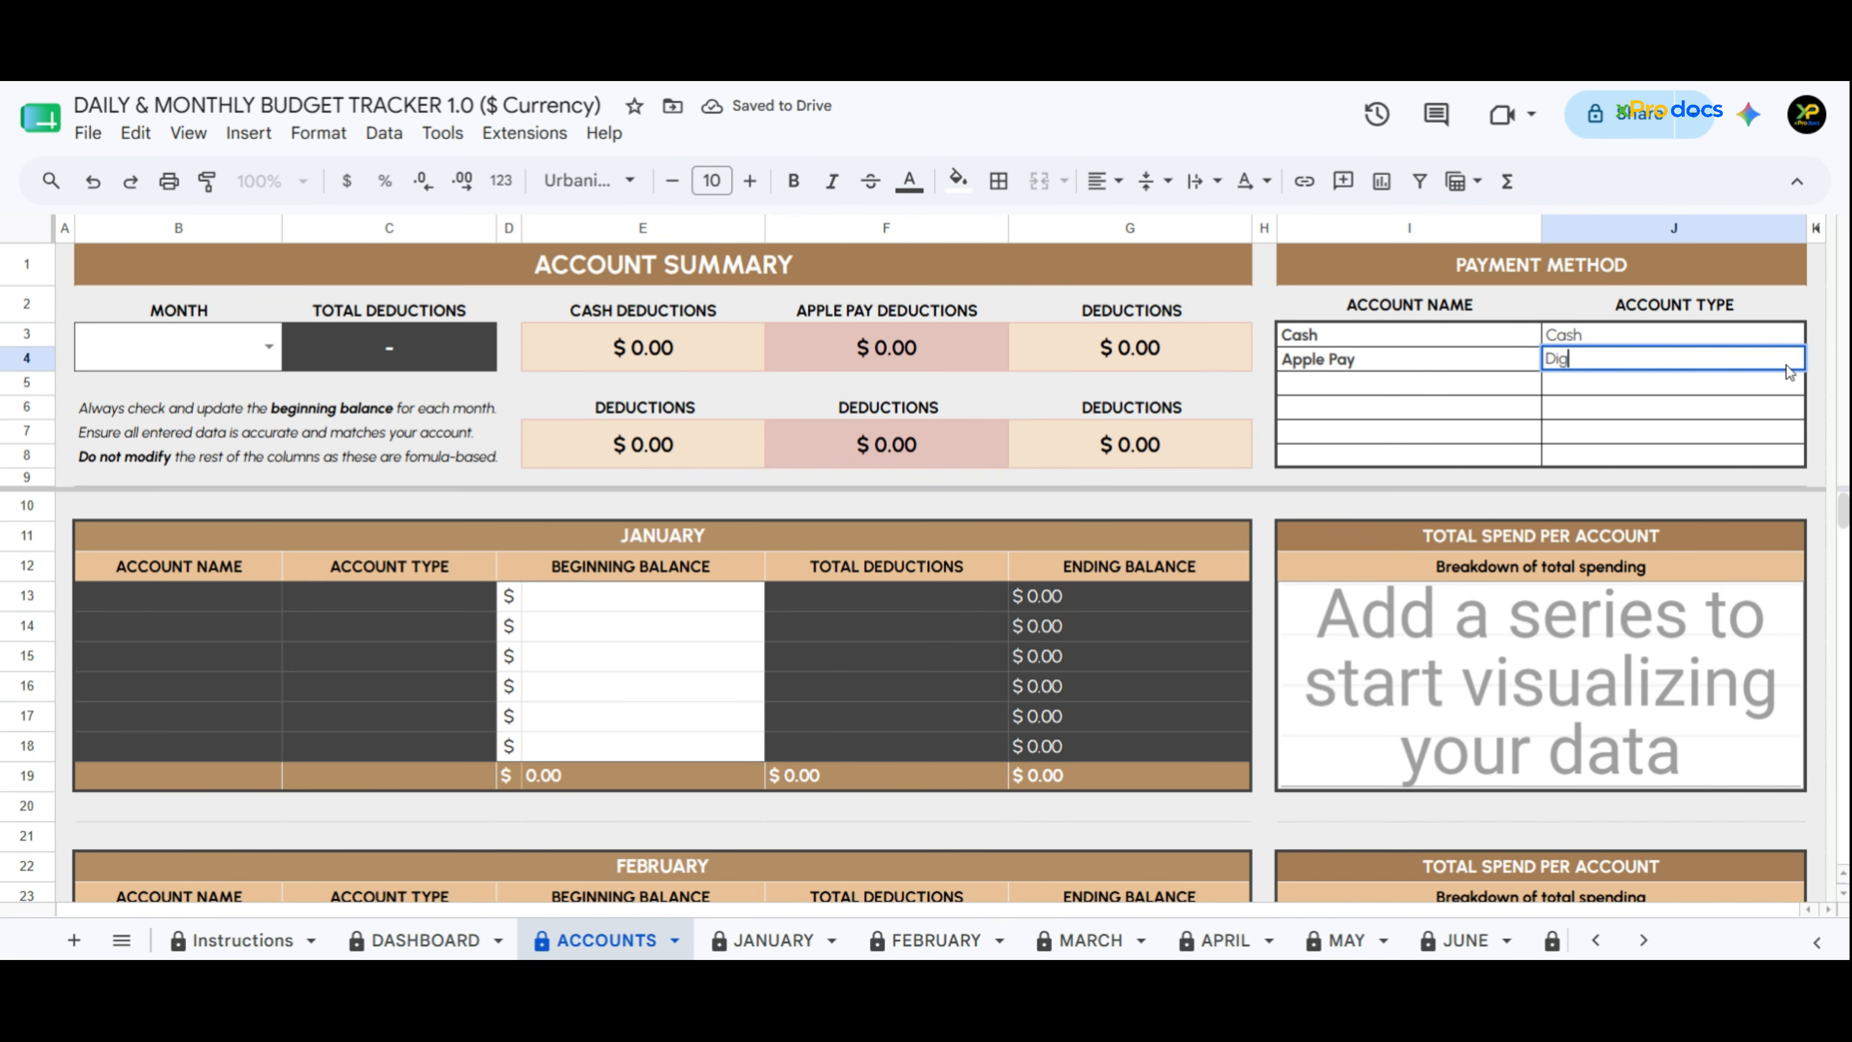
text(ital Wallet)
key(Return)
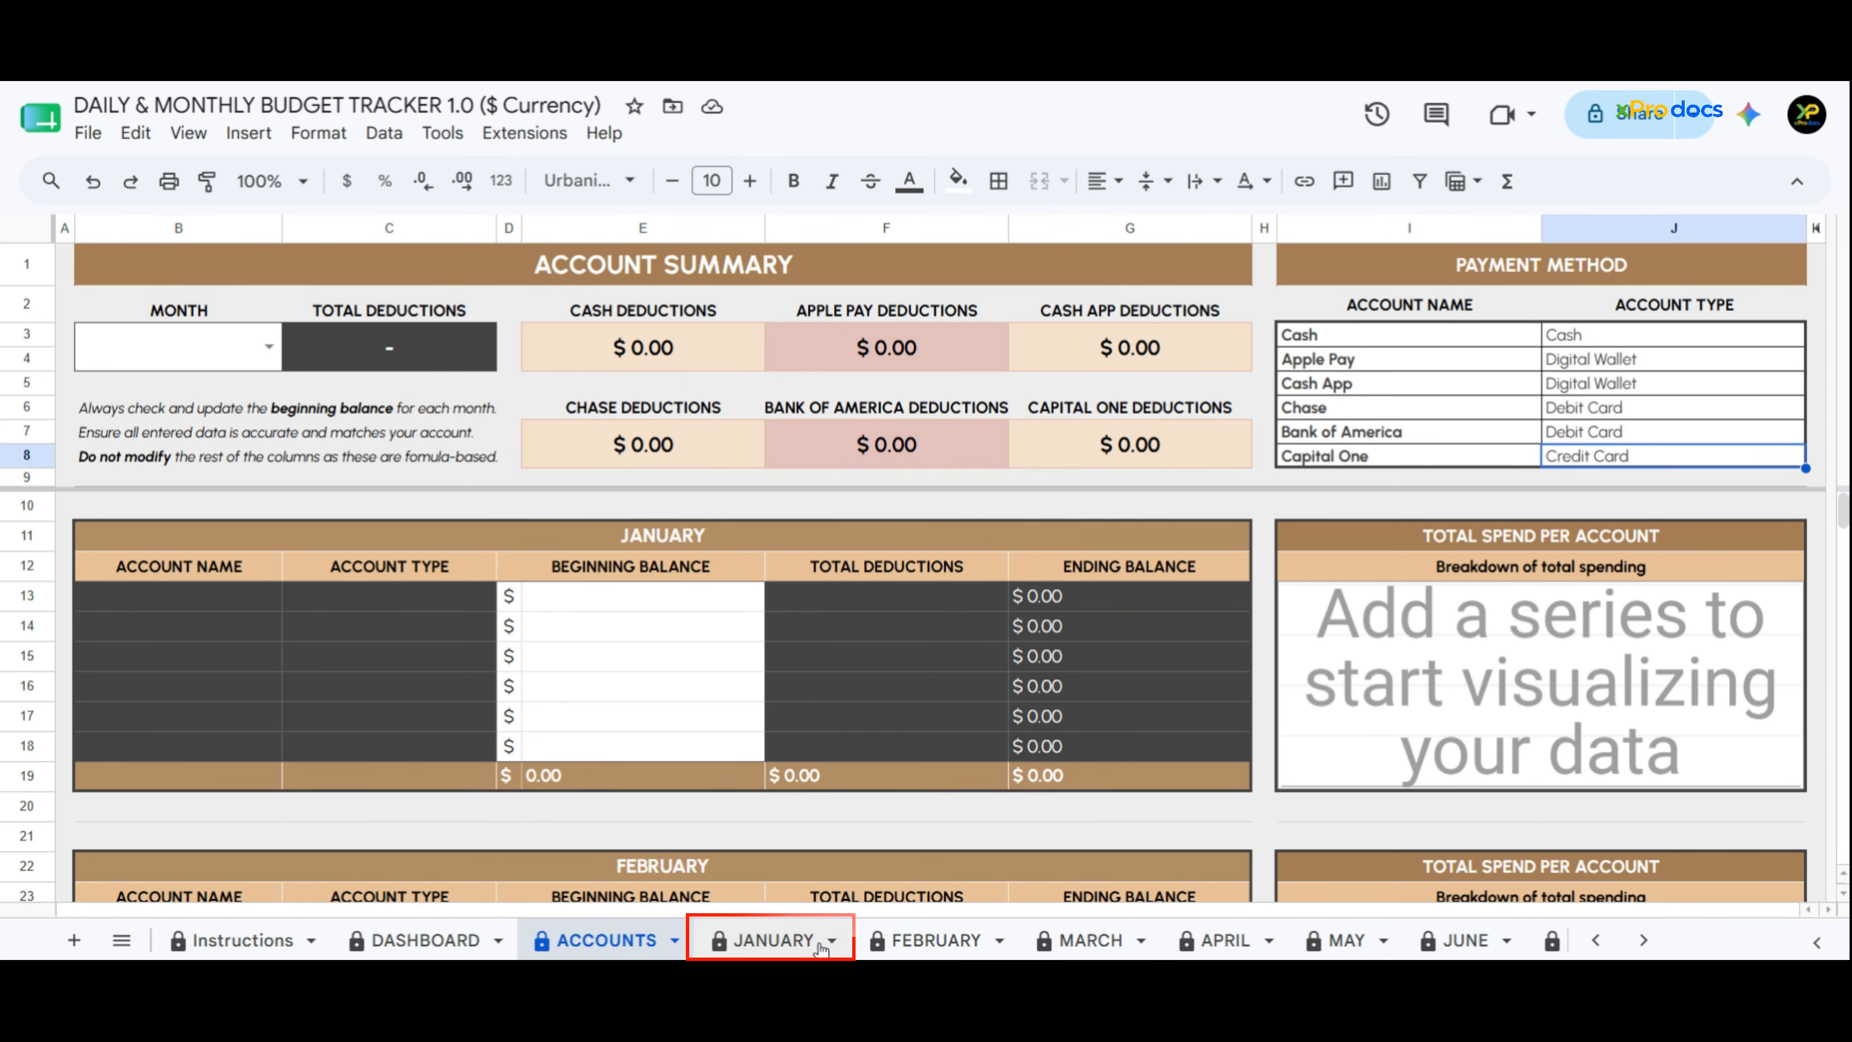
In the JANUARY sheet, set the January 1 transaction's payment method to Chase and its note to "Weekly groceries"
click(773, 940)
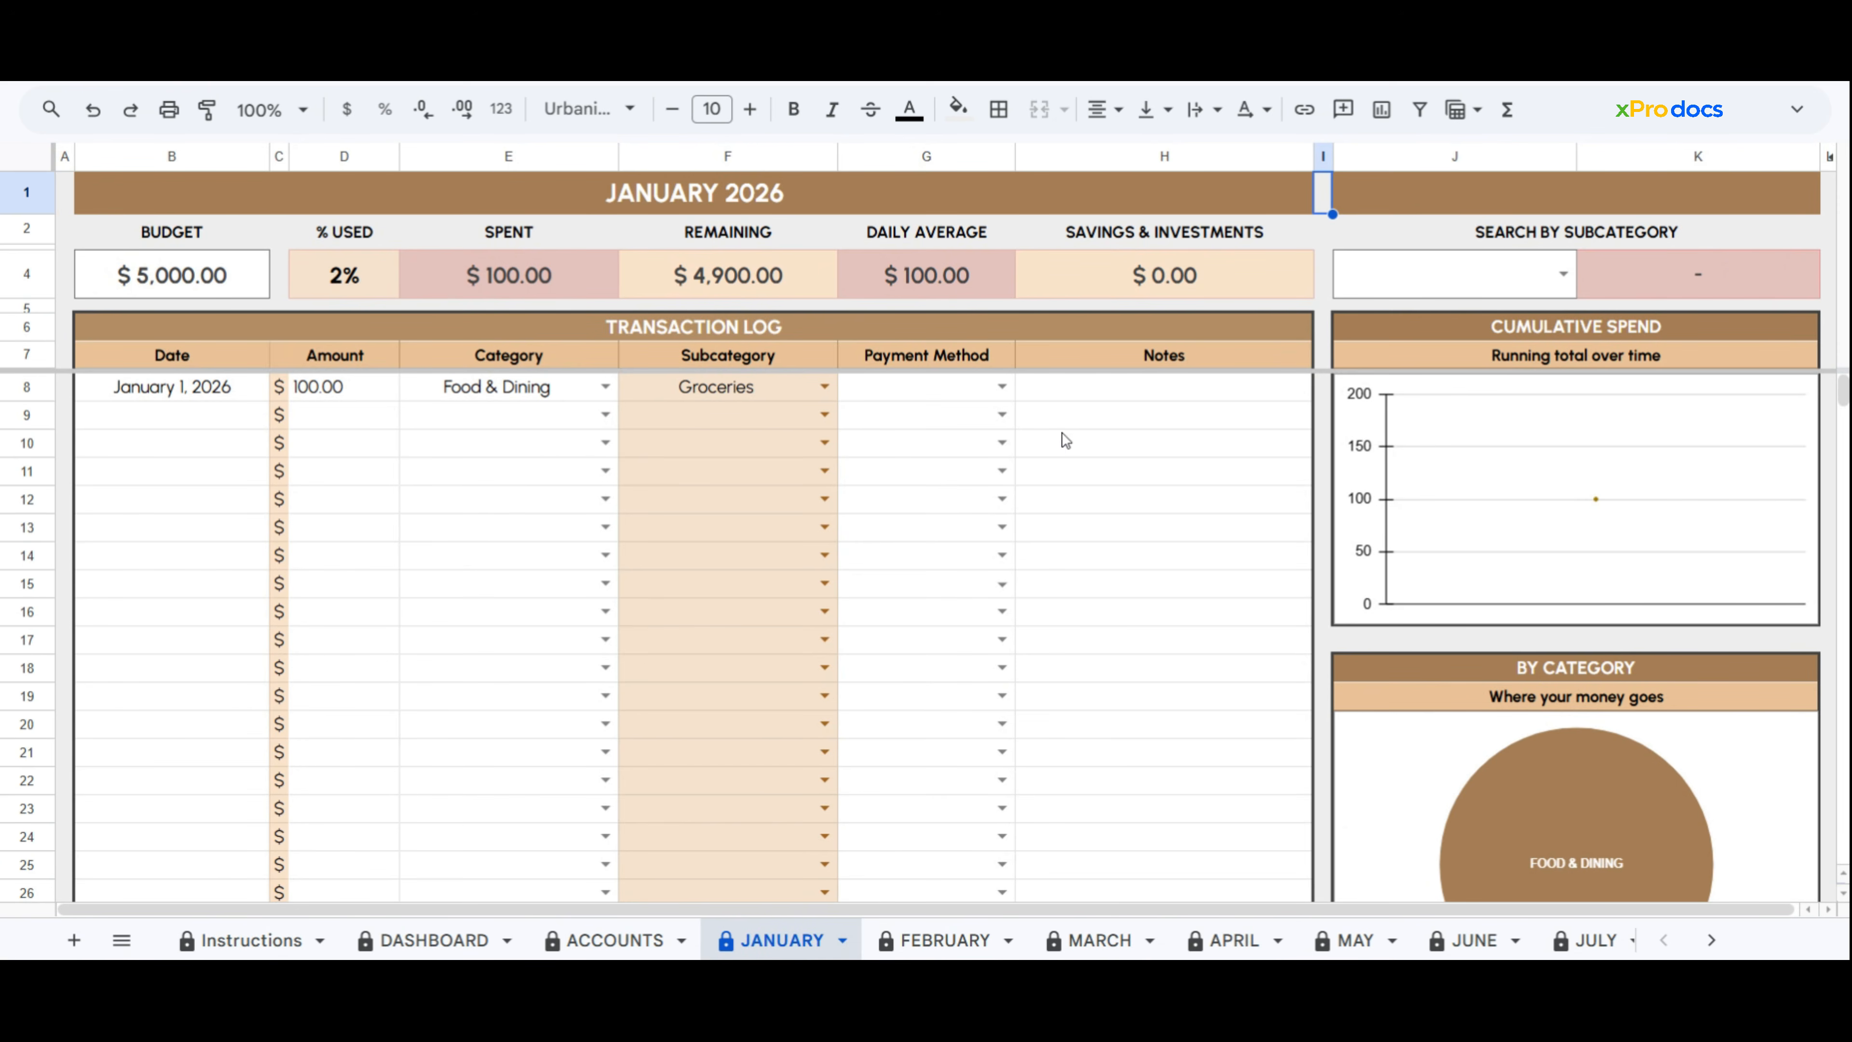
click(1002, 387)
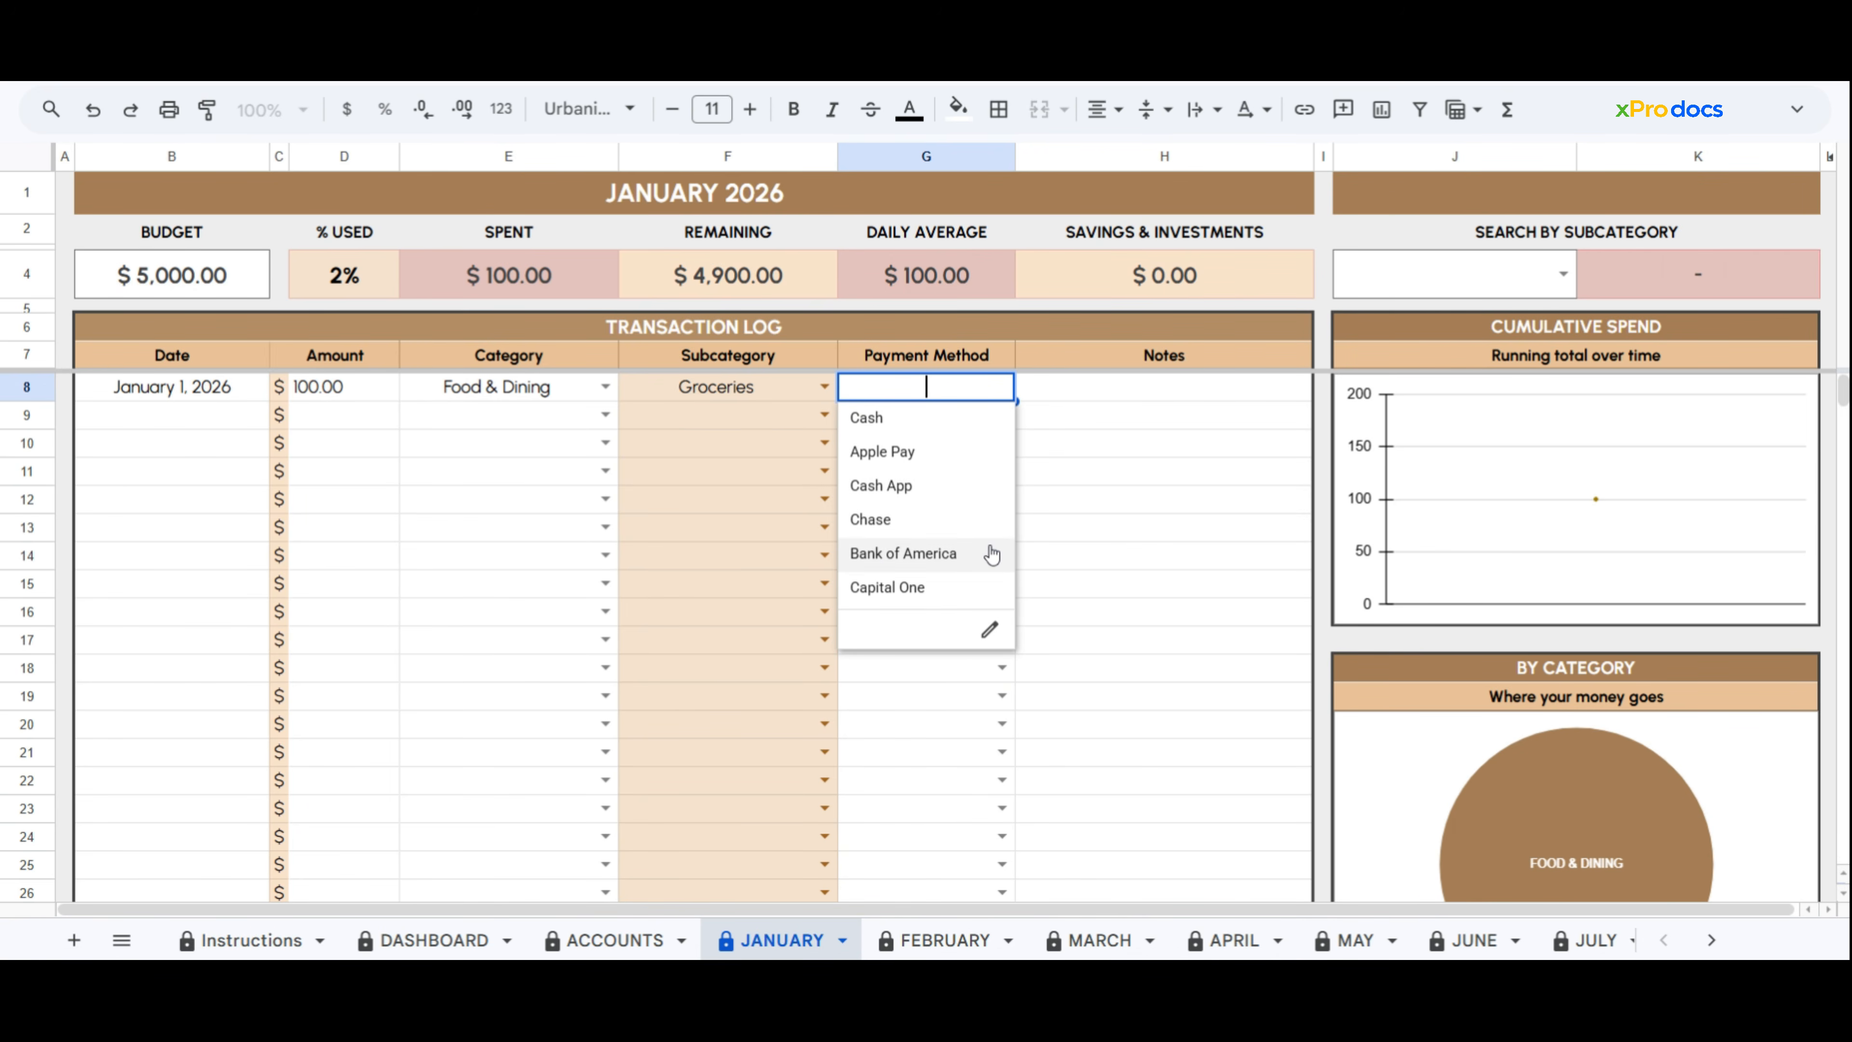
click(992, 523)
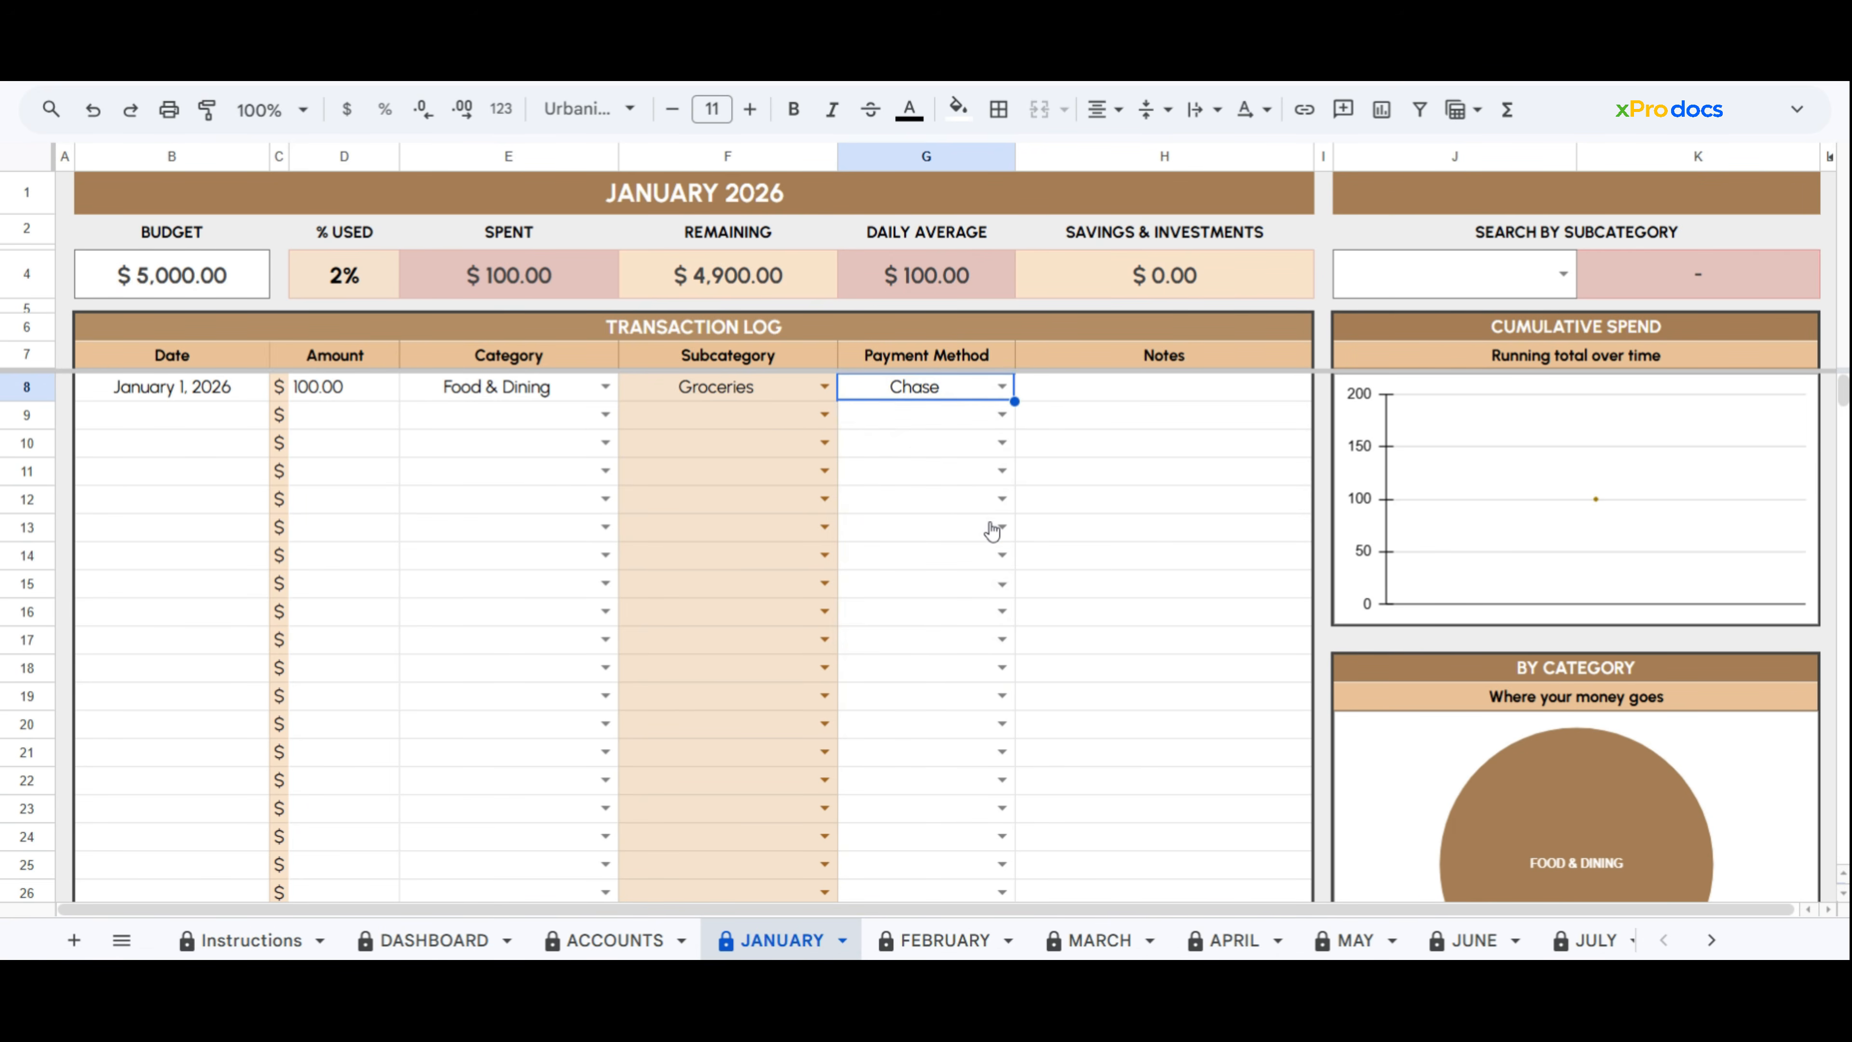
click(1116, 394)
text(Wee)
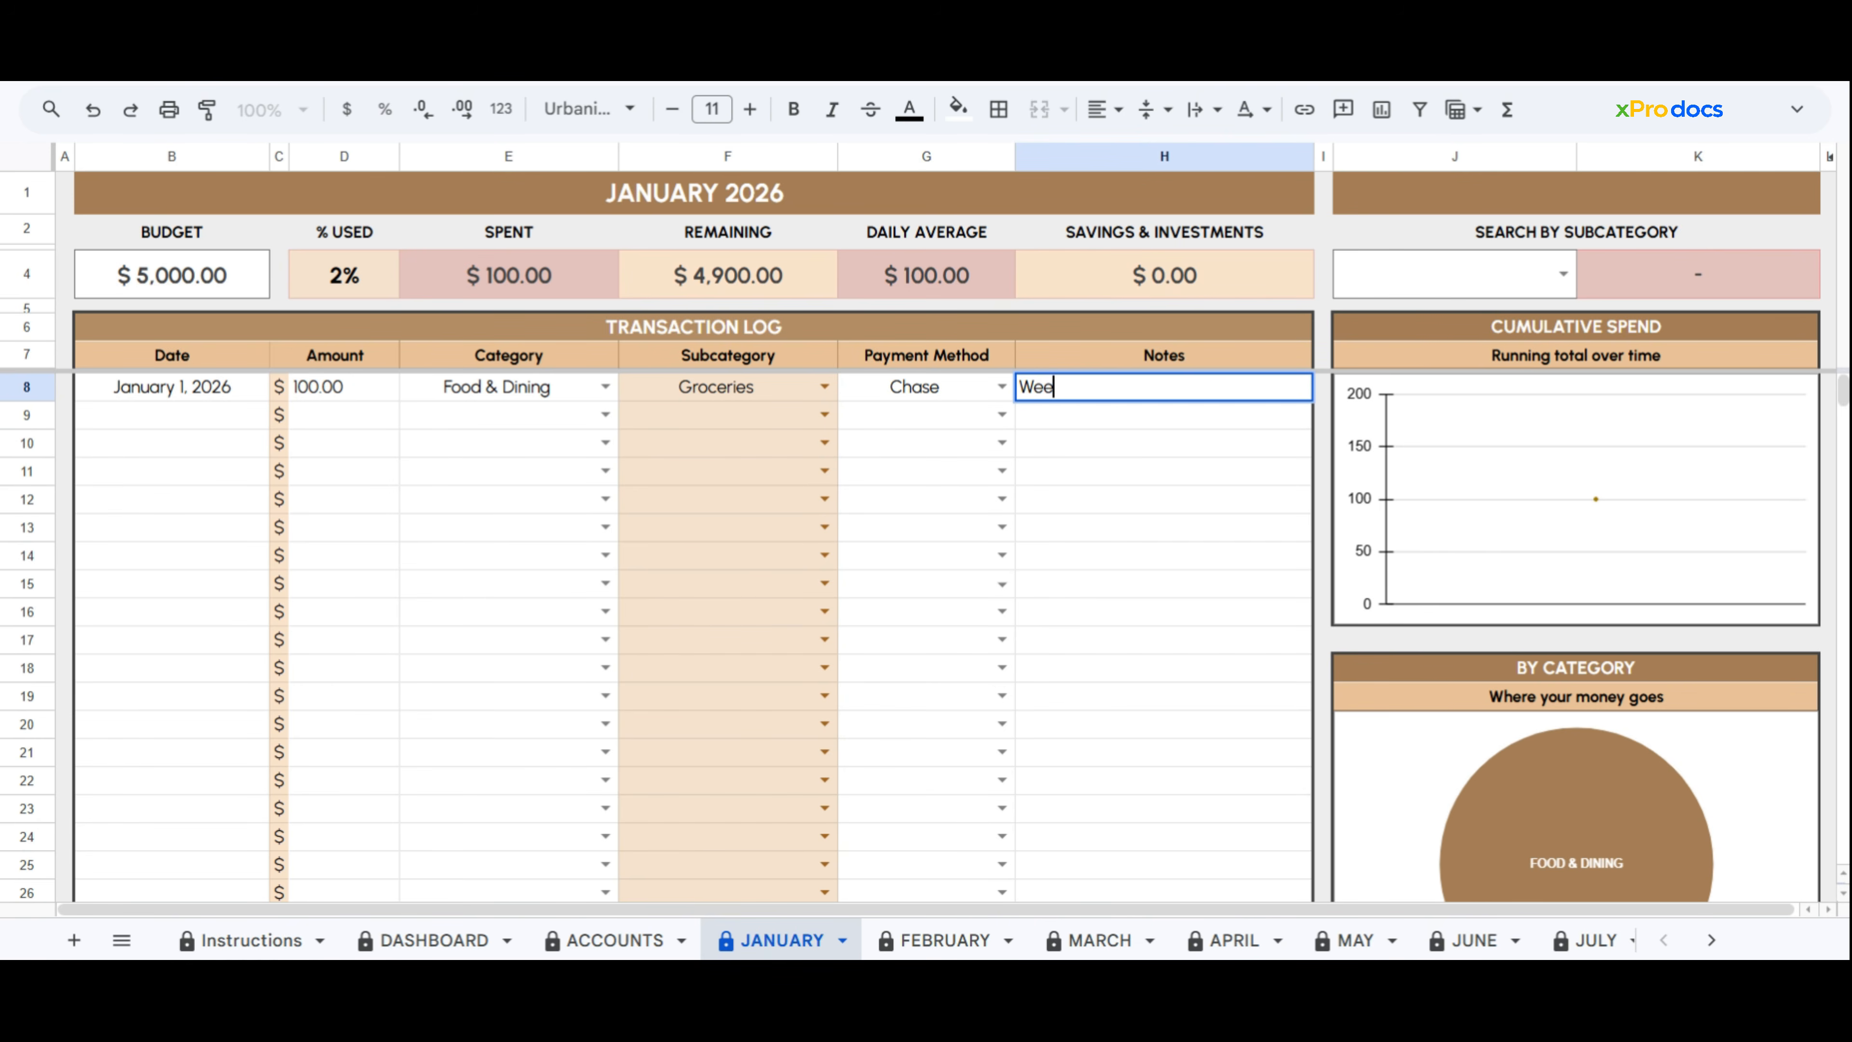
text(kly groceries)
key(Return)
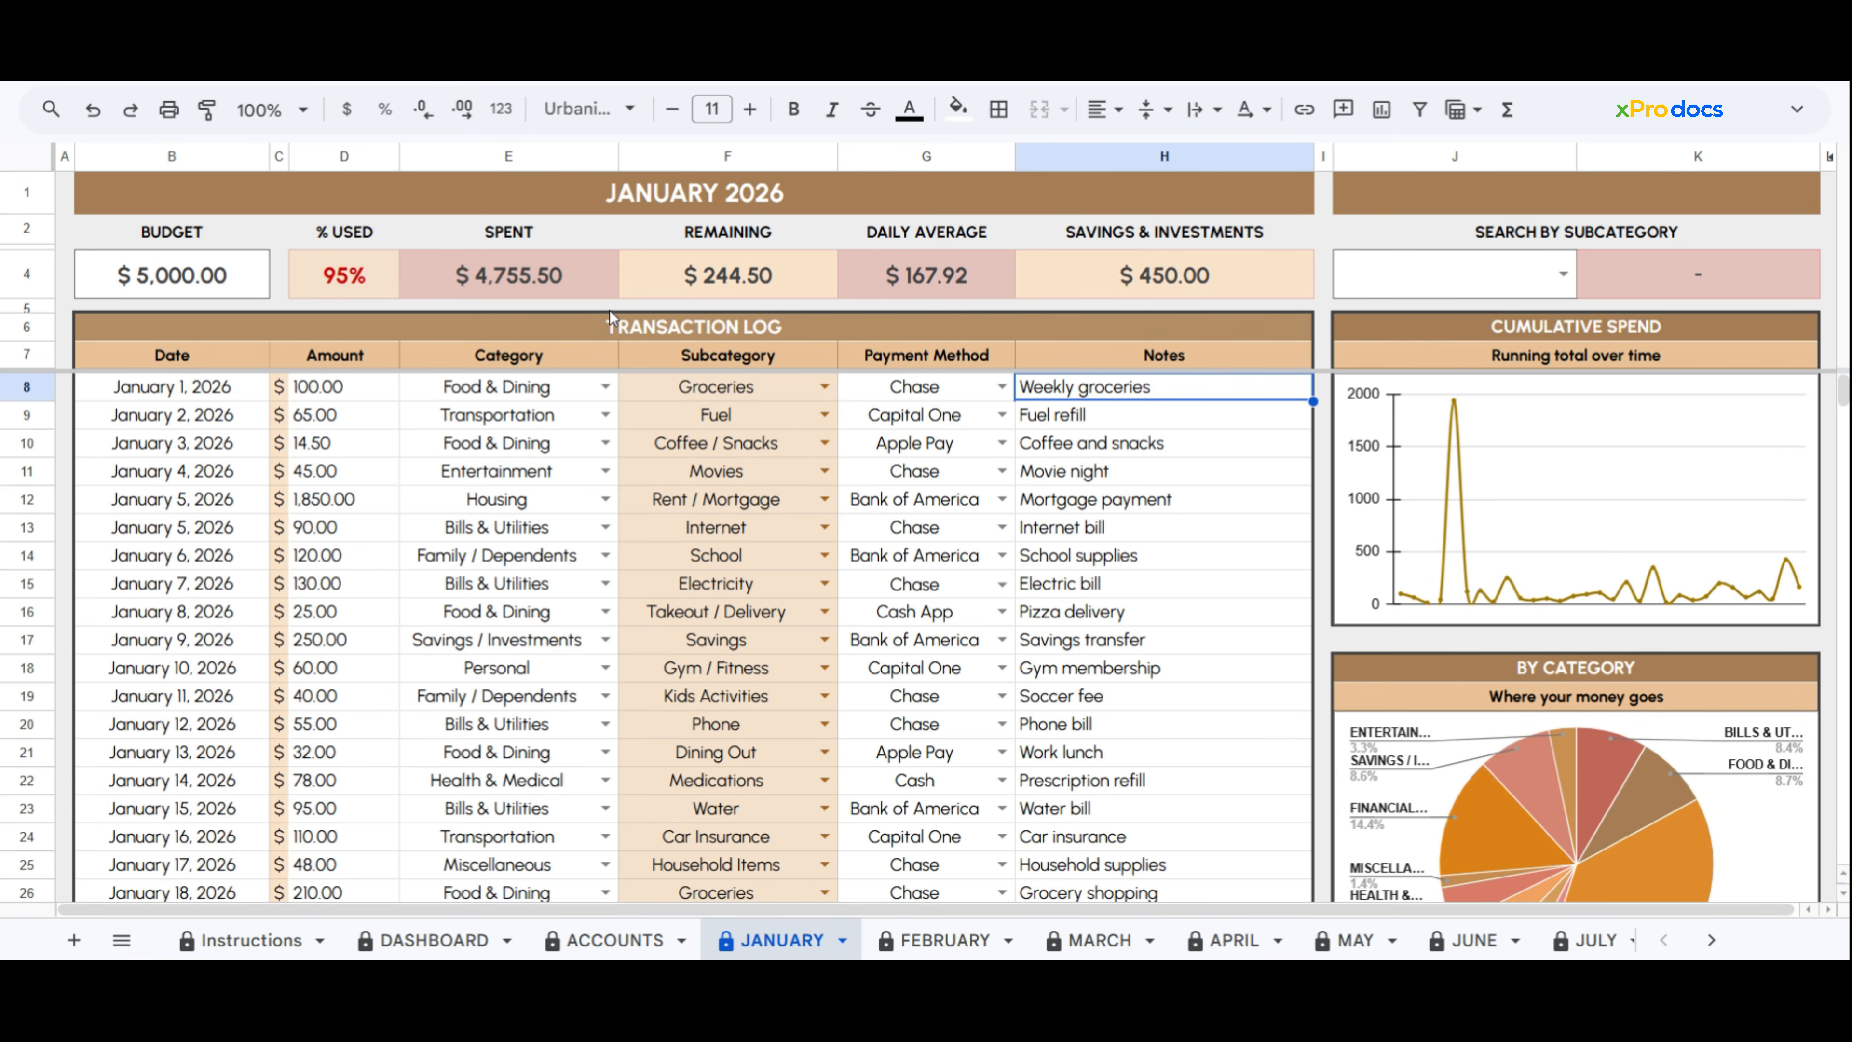
Review January's summary figures for % used, spent, remaining, daily average, and savings and investments
click(392, 285)
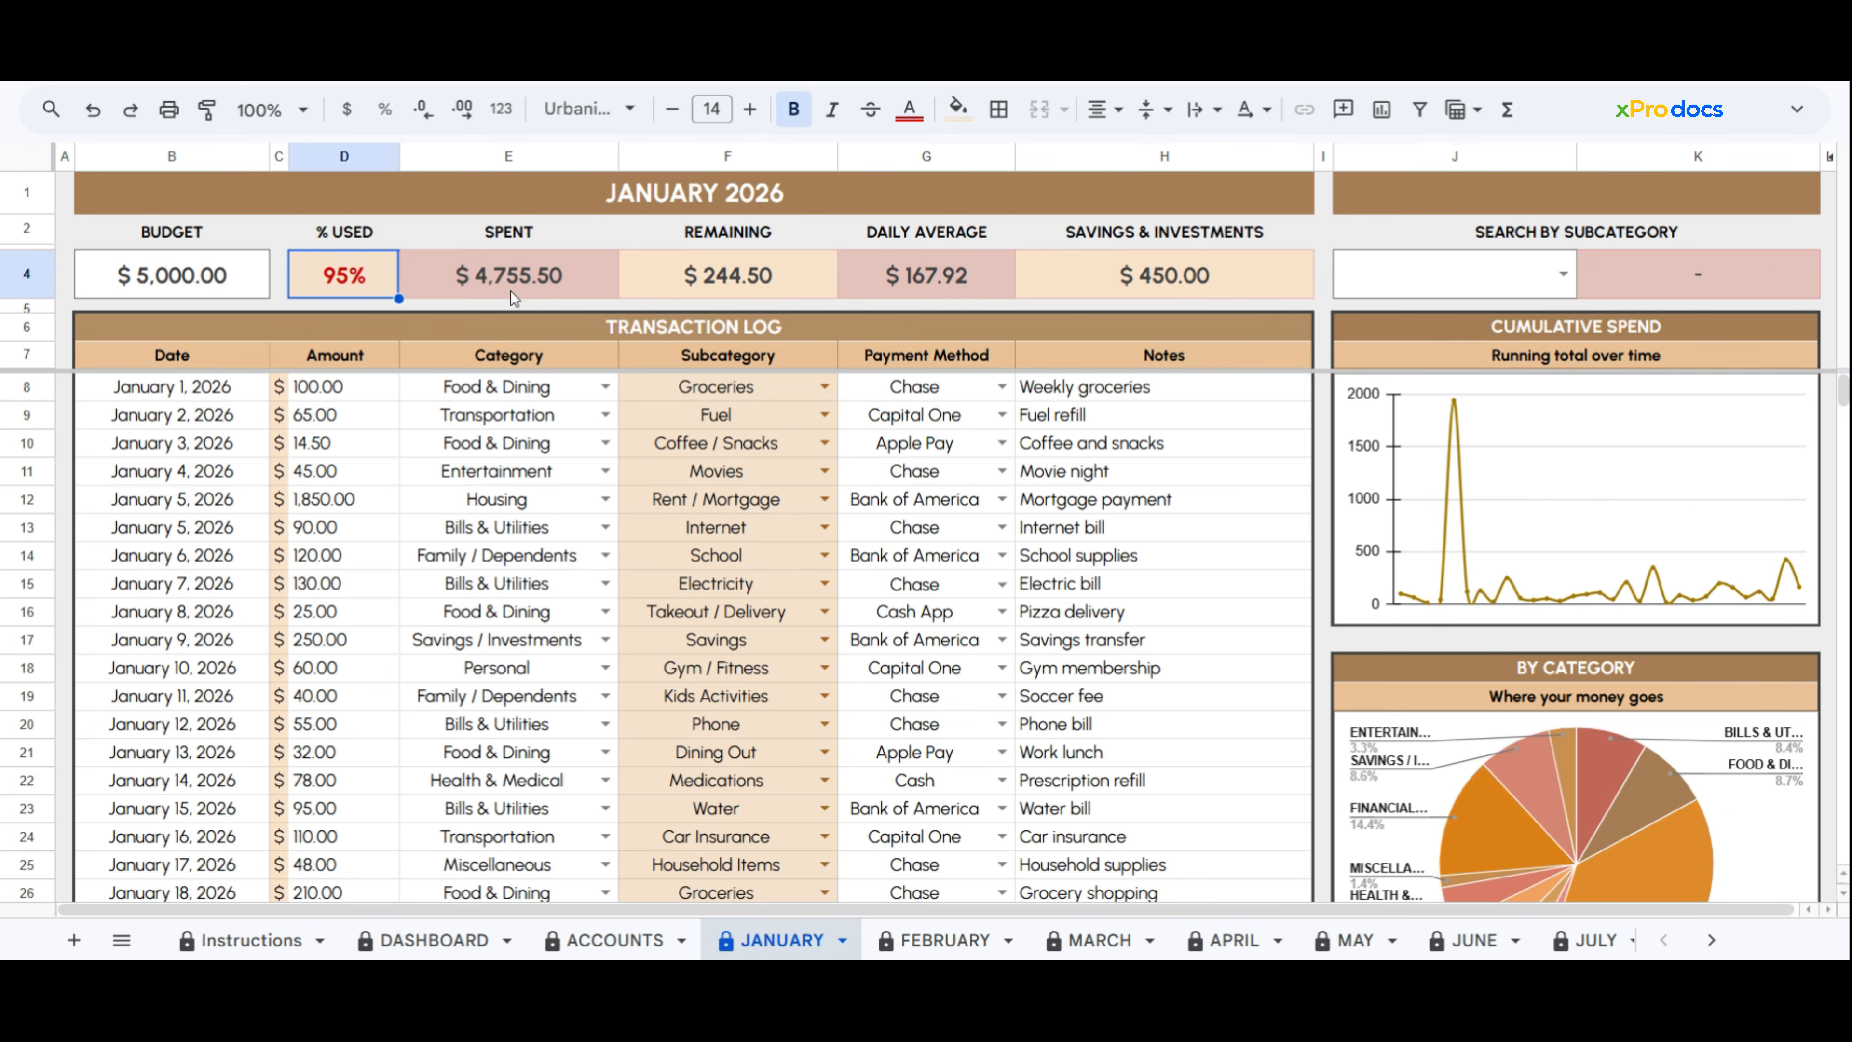
click(613, 287)
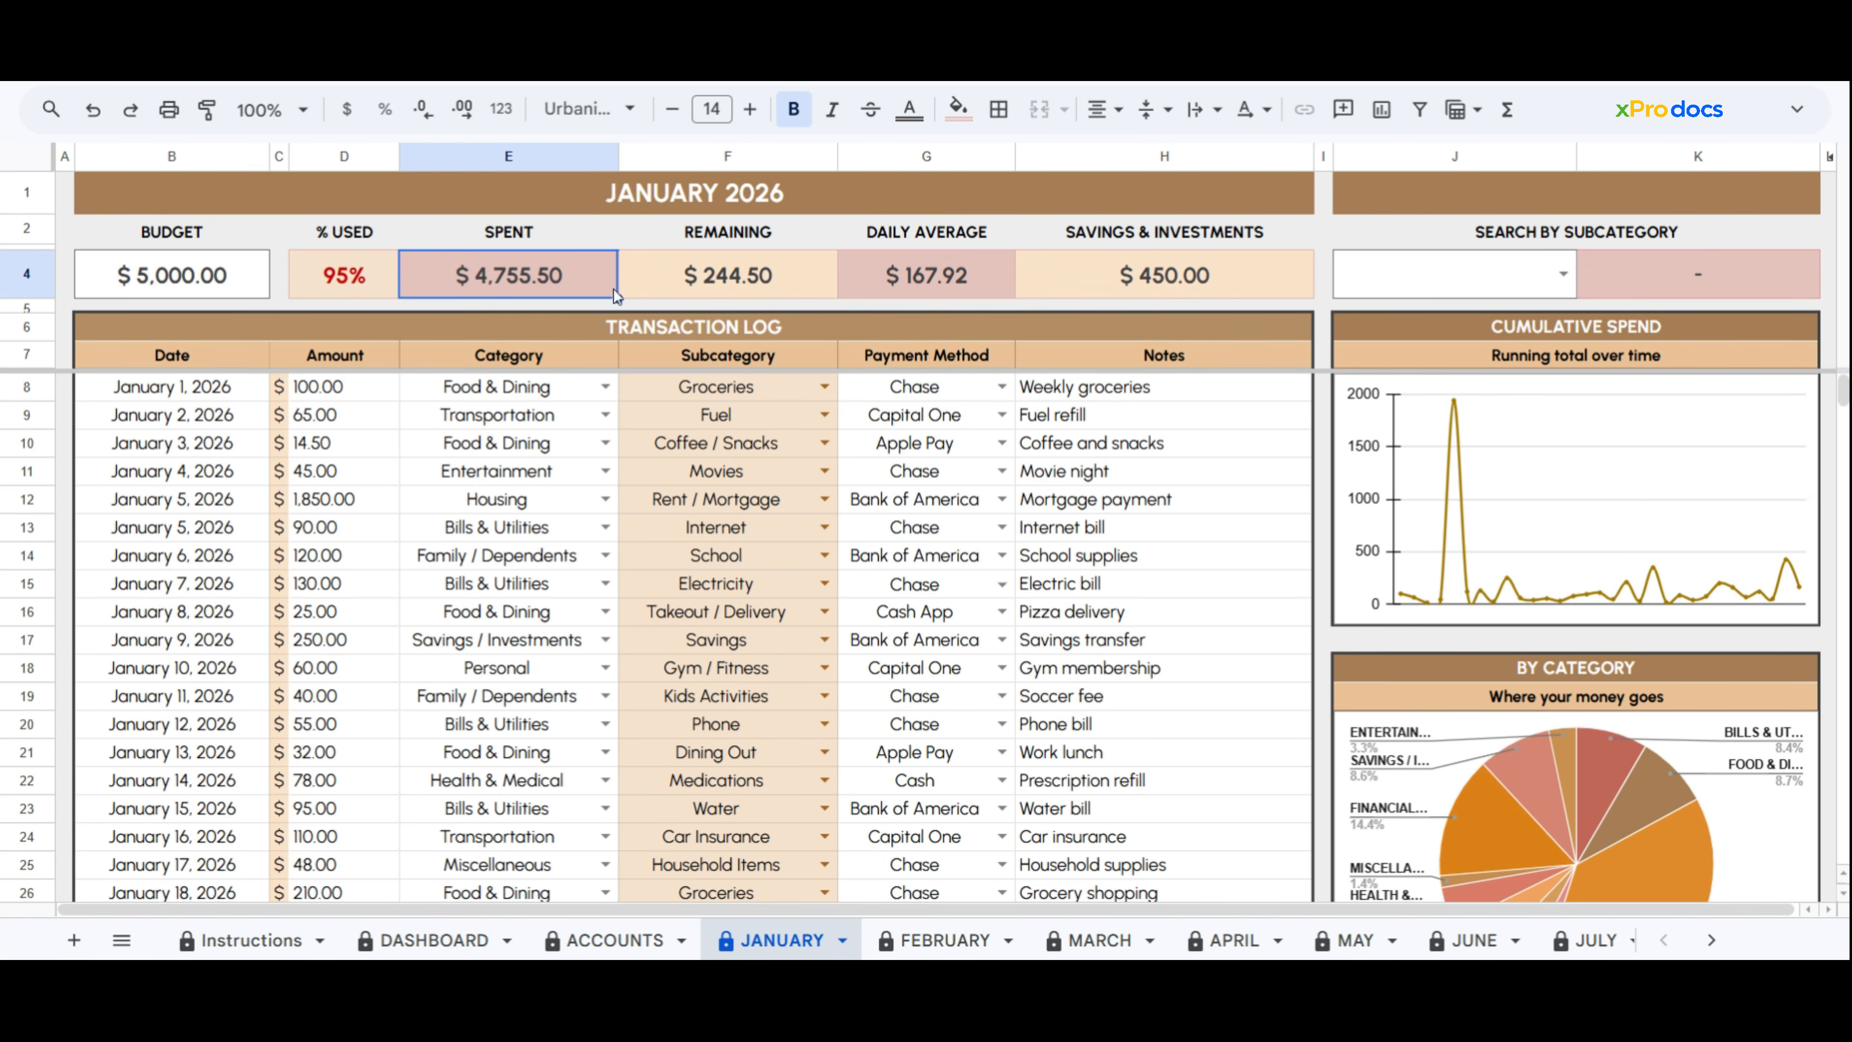
click(820, 291)
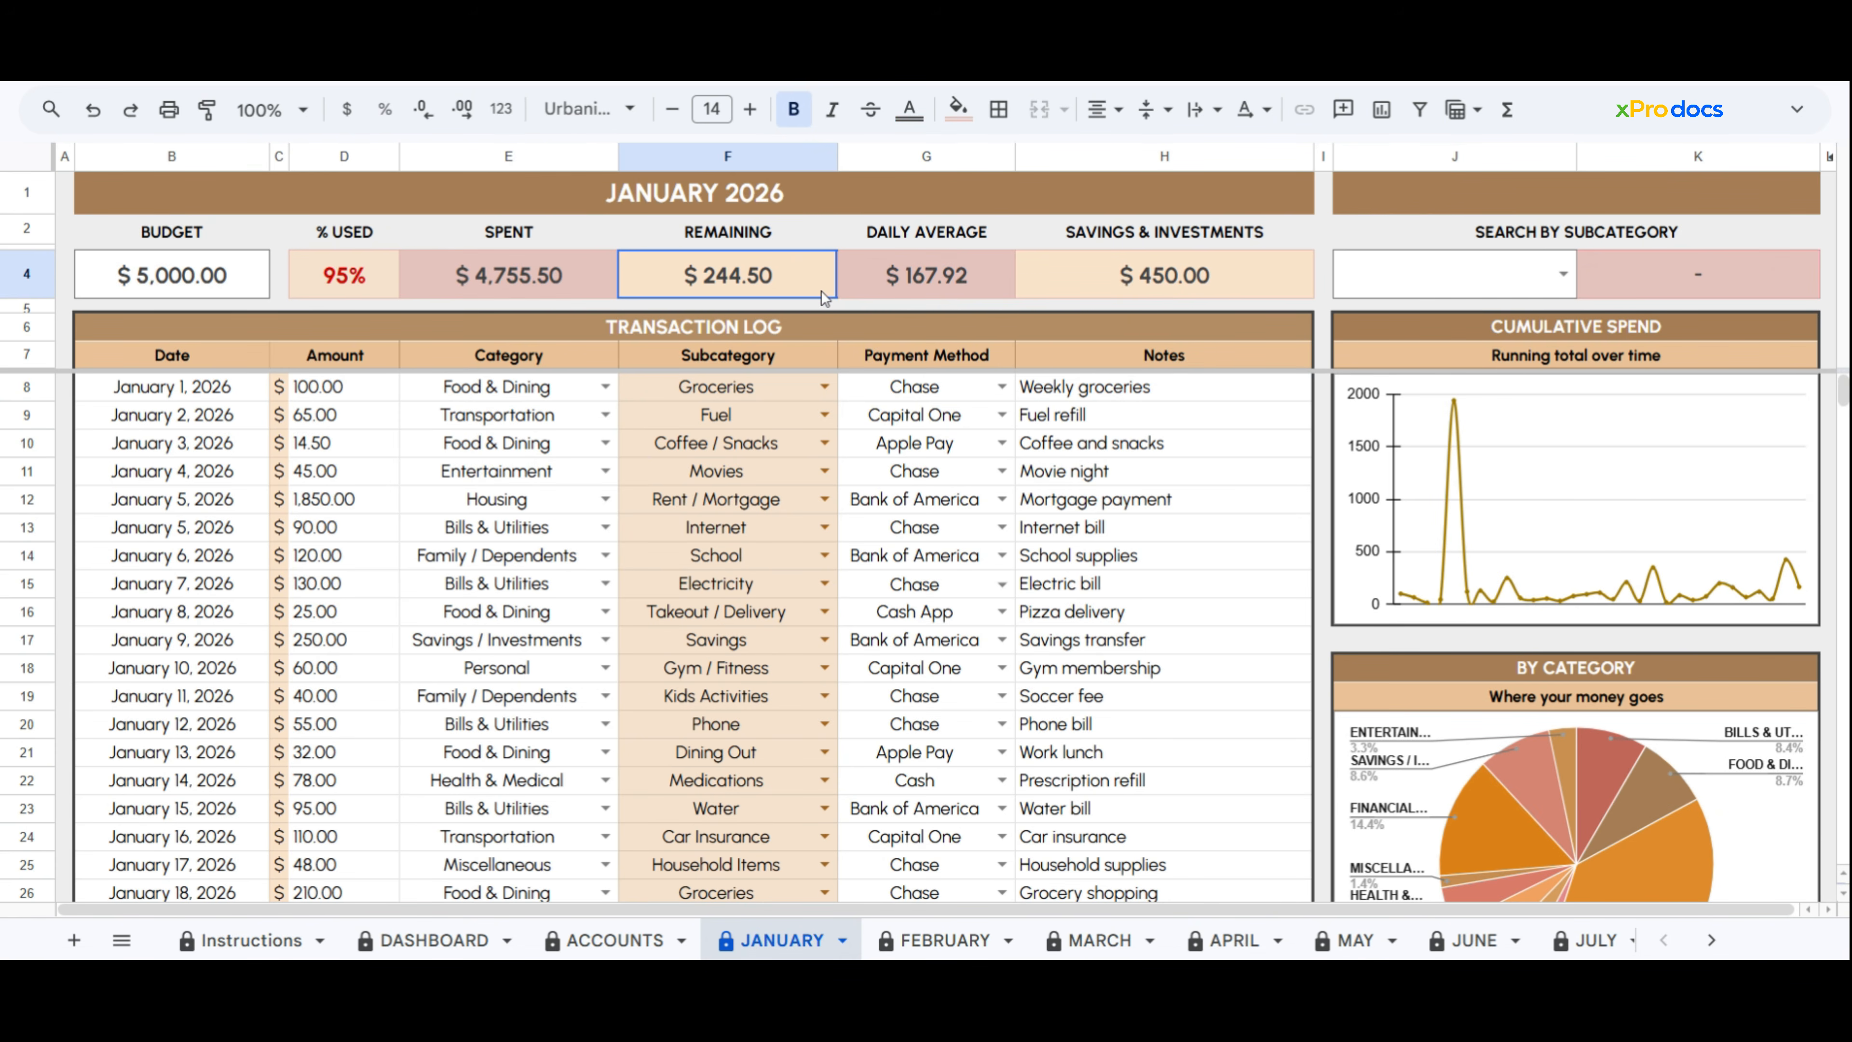
click(1013, 292)
click(1303, 289)
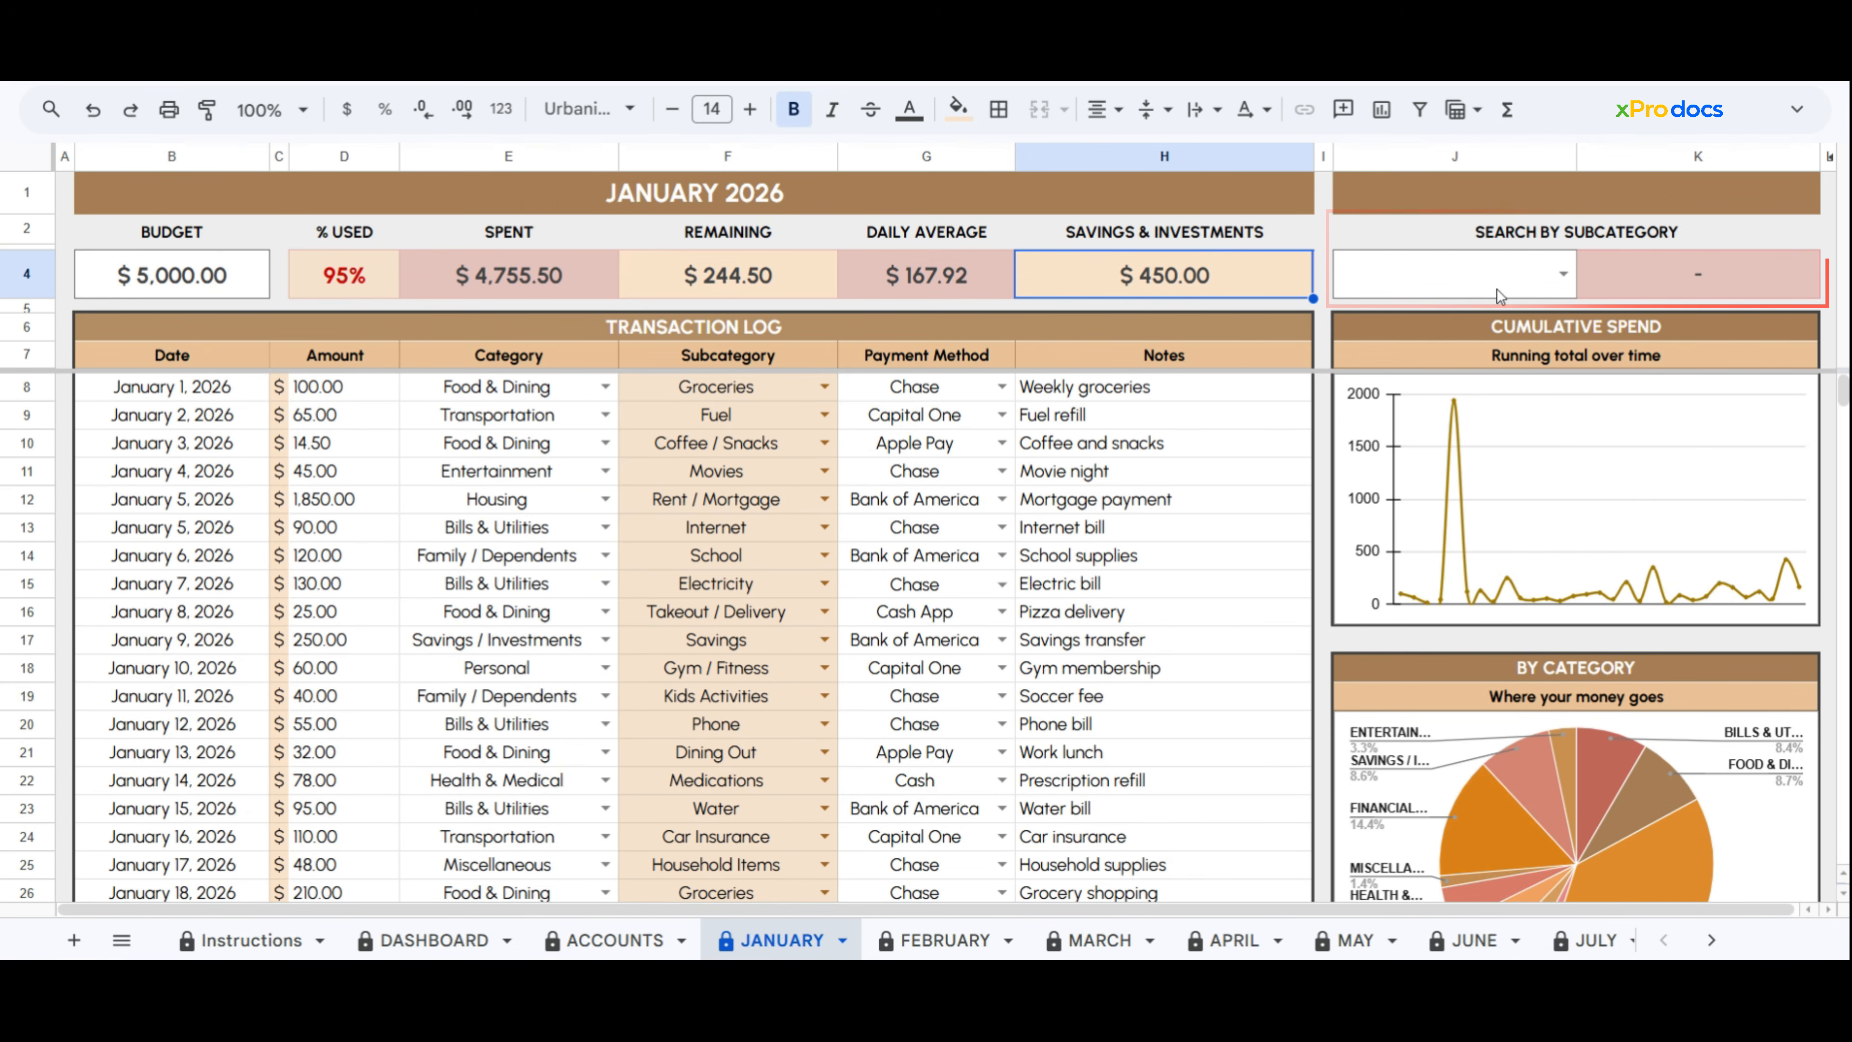
Search January's spending by subcategory, first for Electricity and finally for Groceries
click(1562, 289)
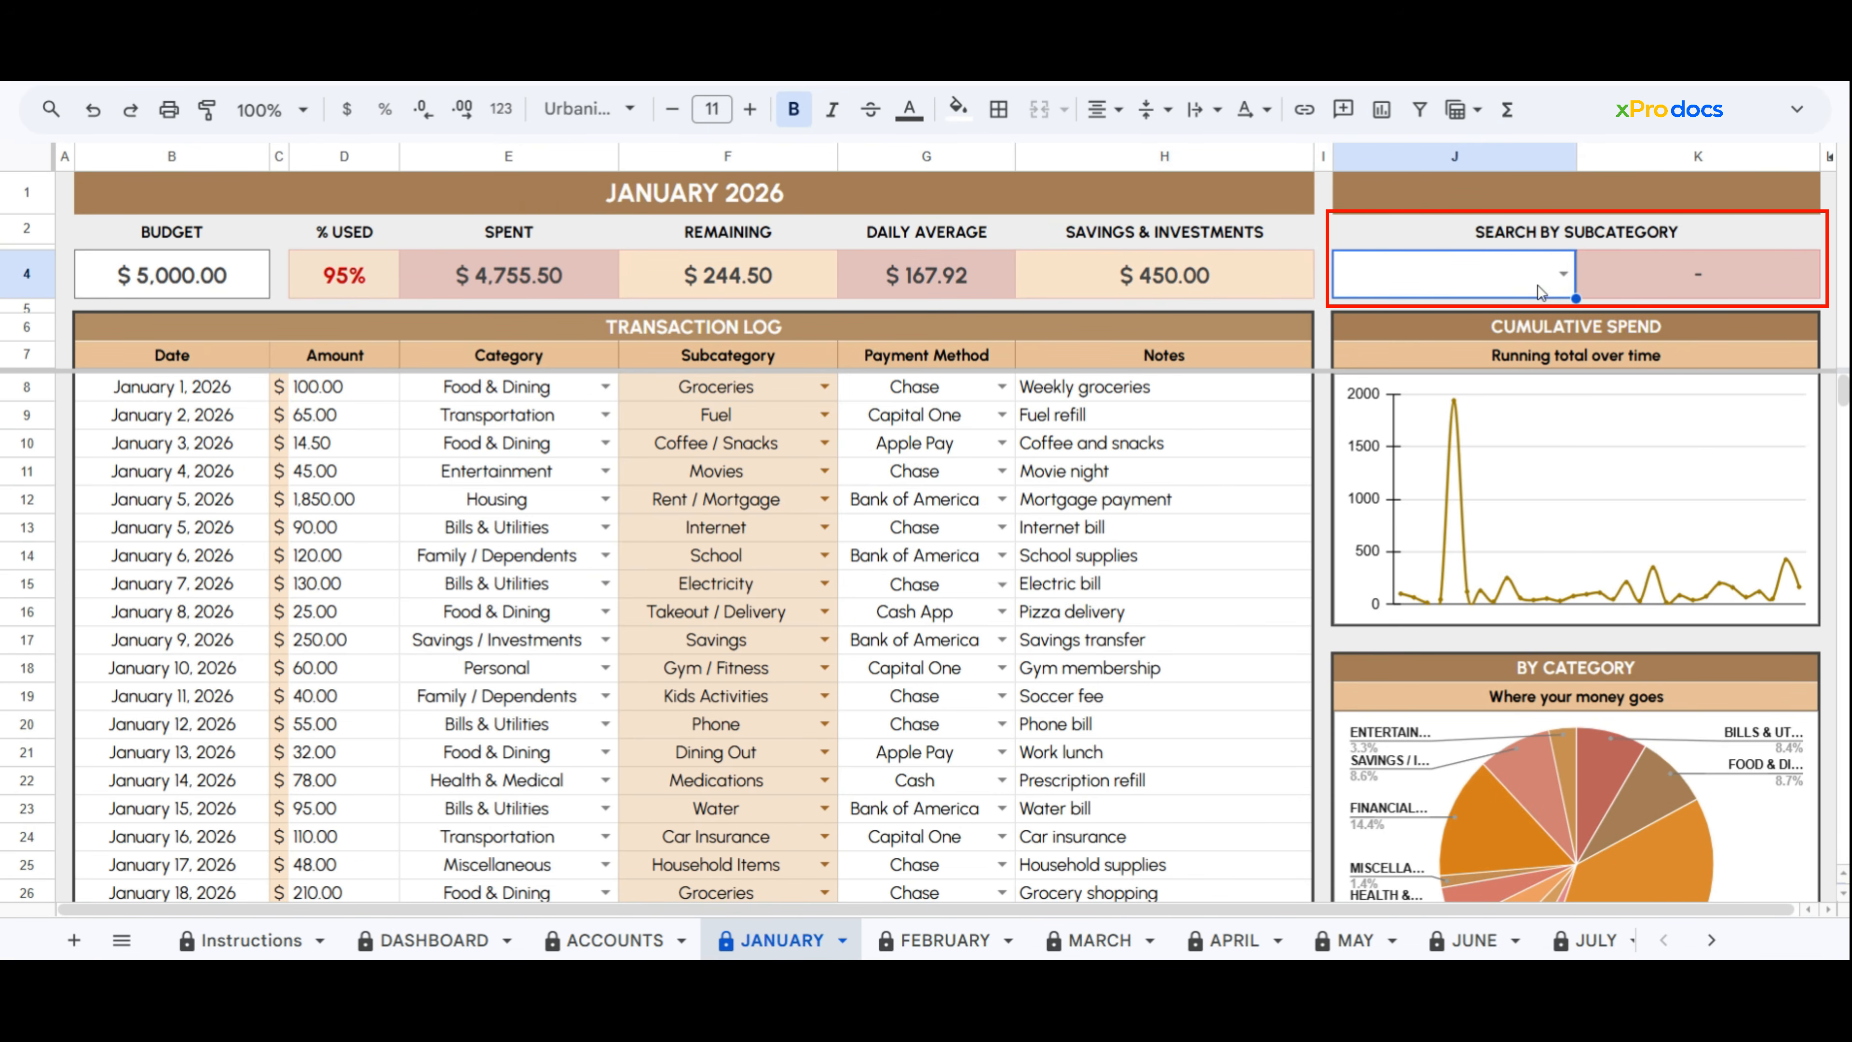
click(1564, 276)
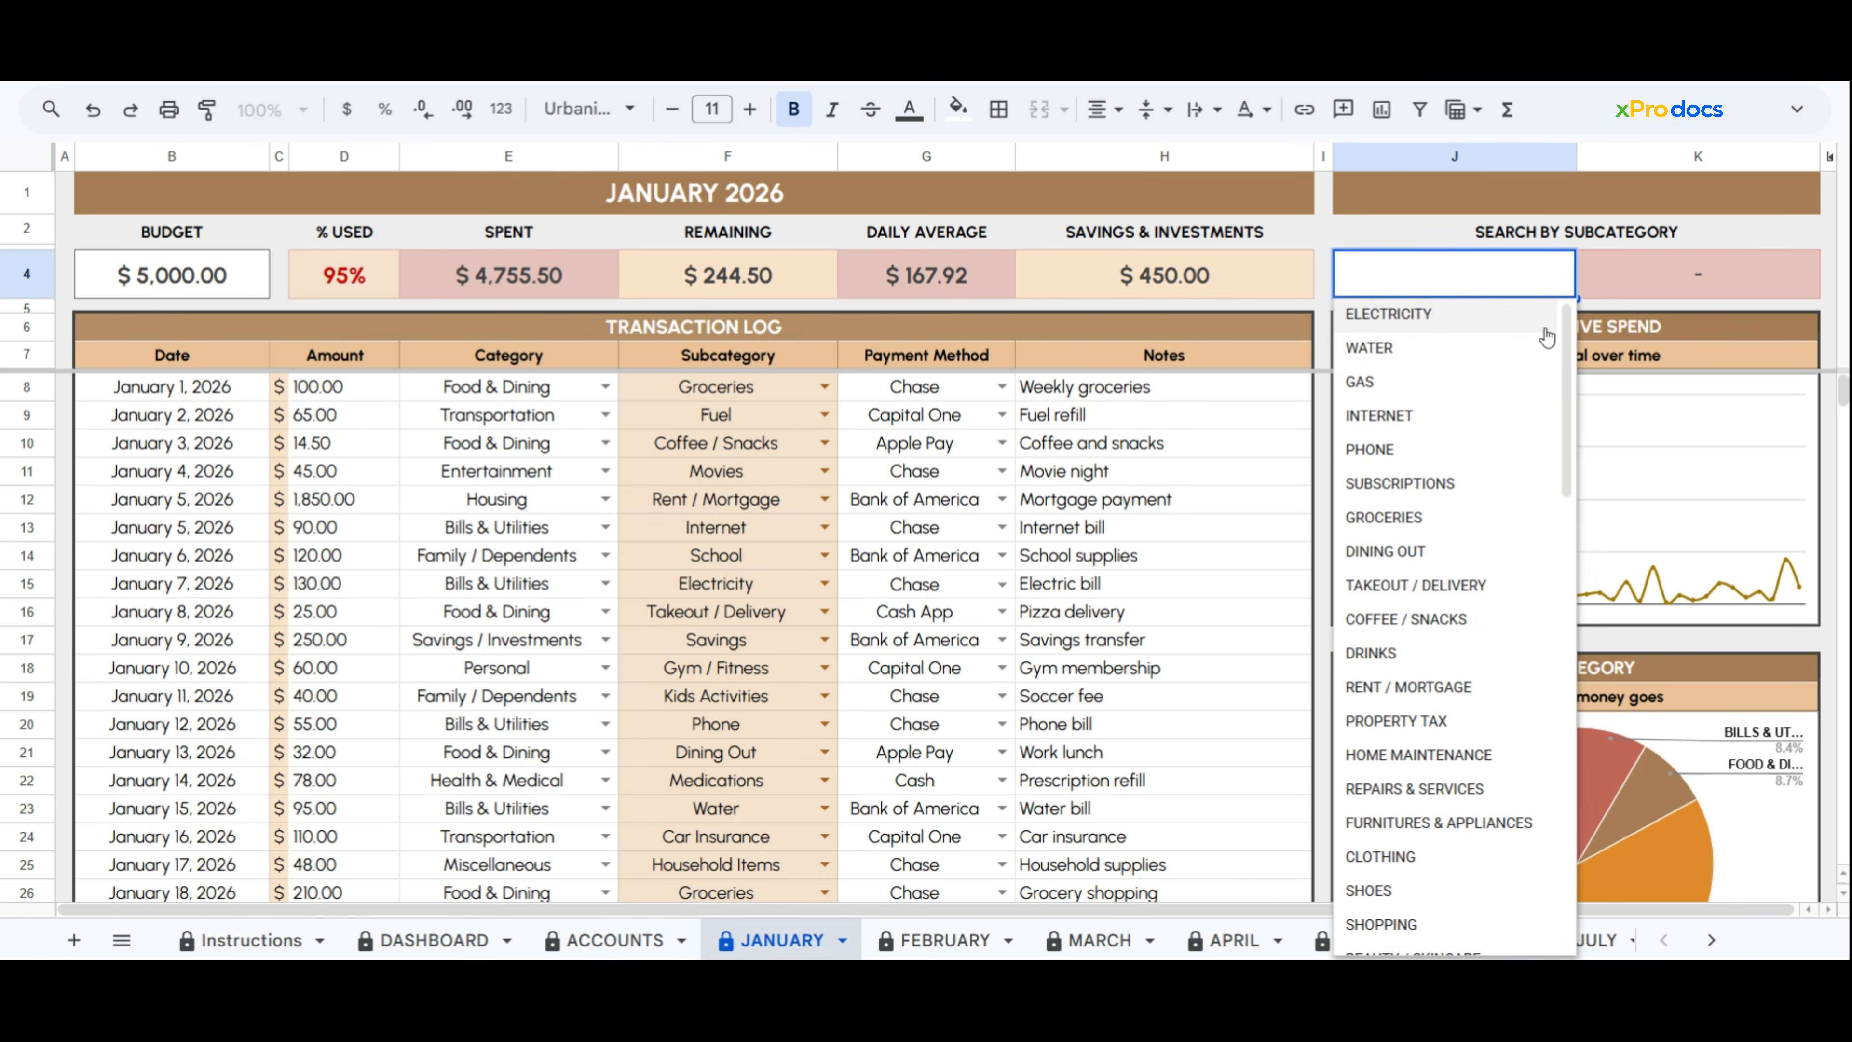
scroll(1543, 394, down, 2)
scroll(1543, 400, down, 15)
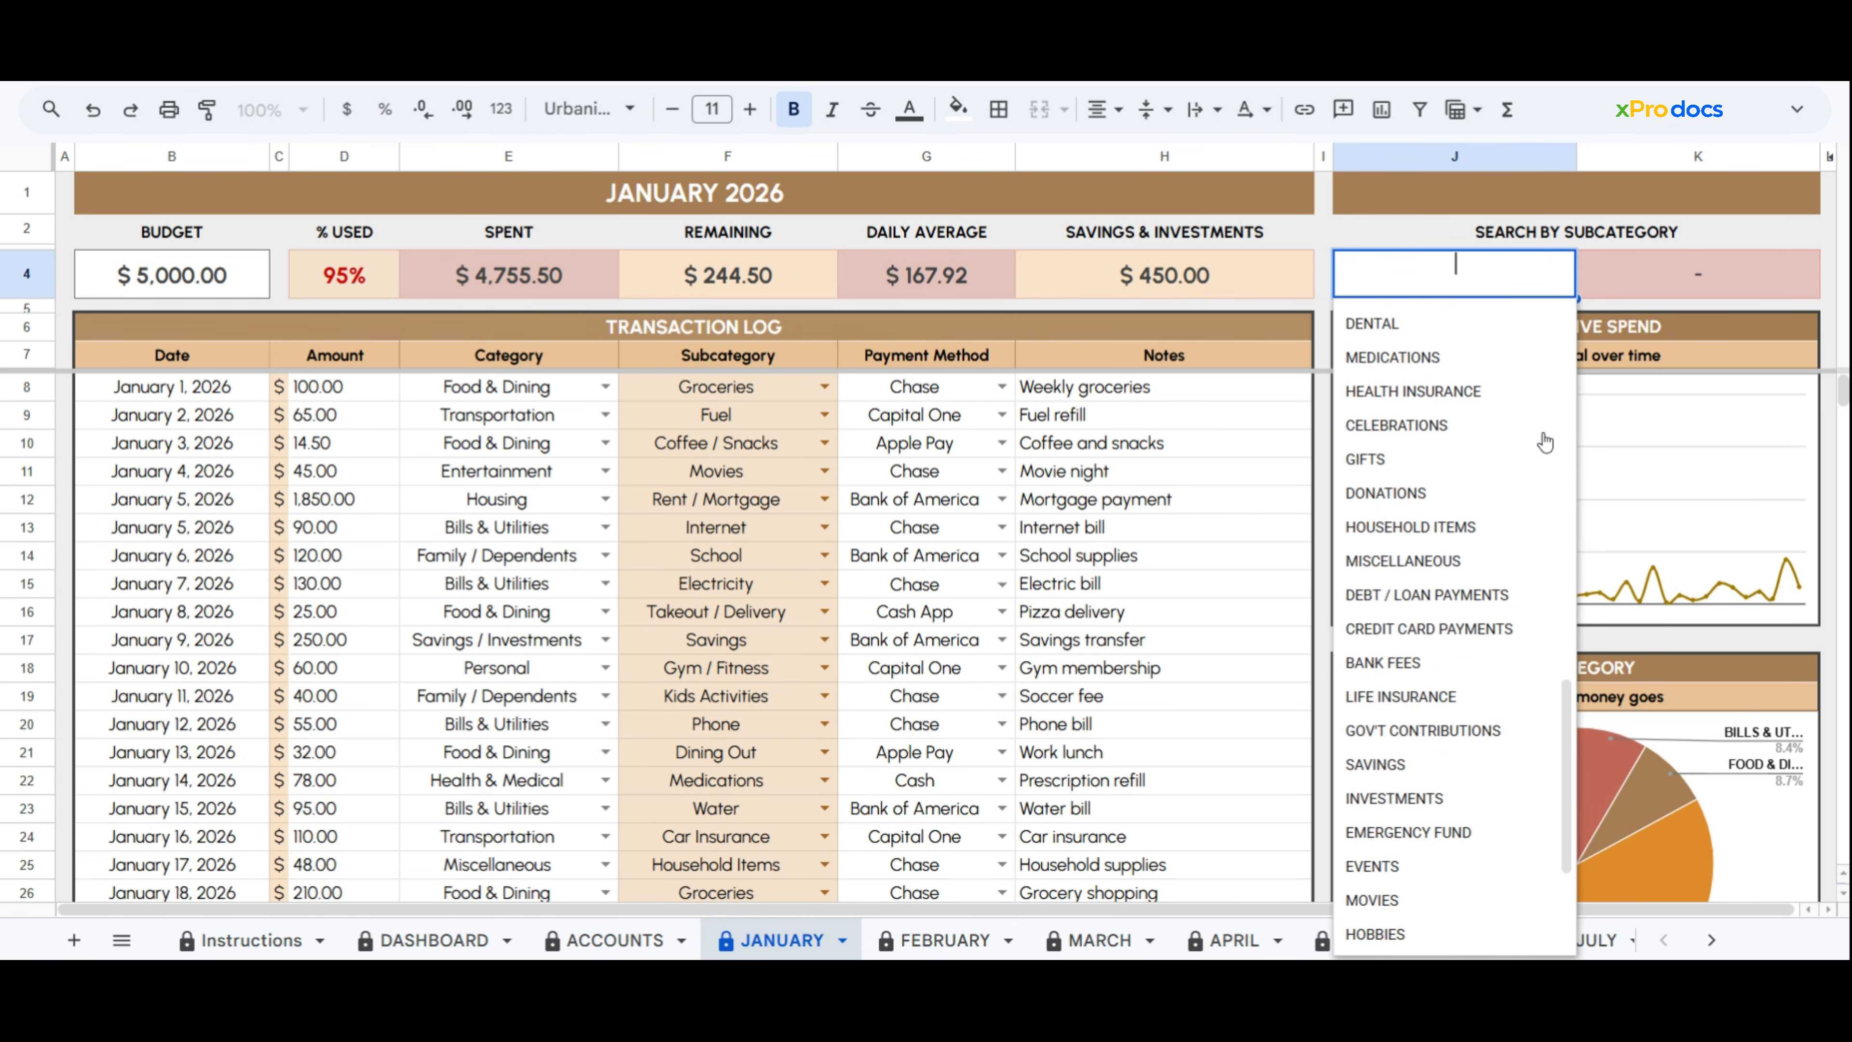
scroll(1546, 443, up, 5)
scroll(1545, 438, up, 10)
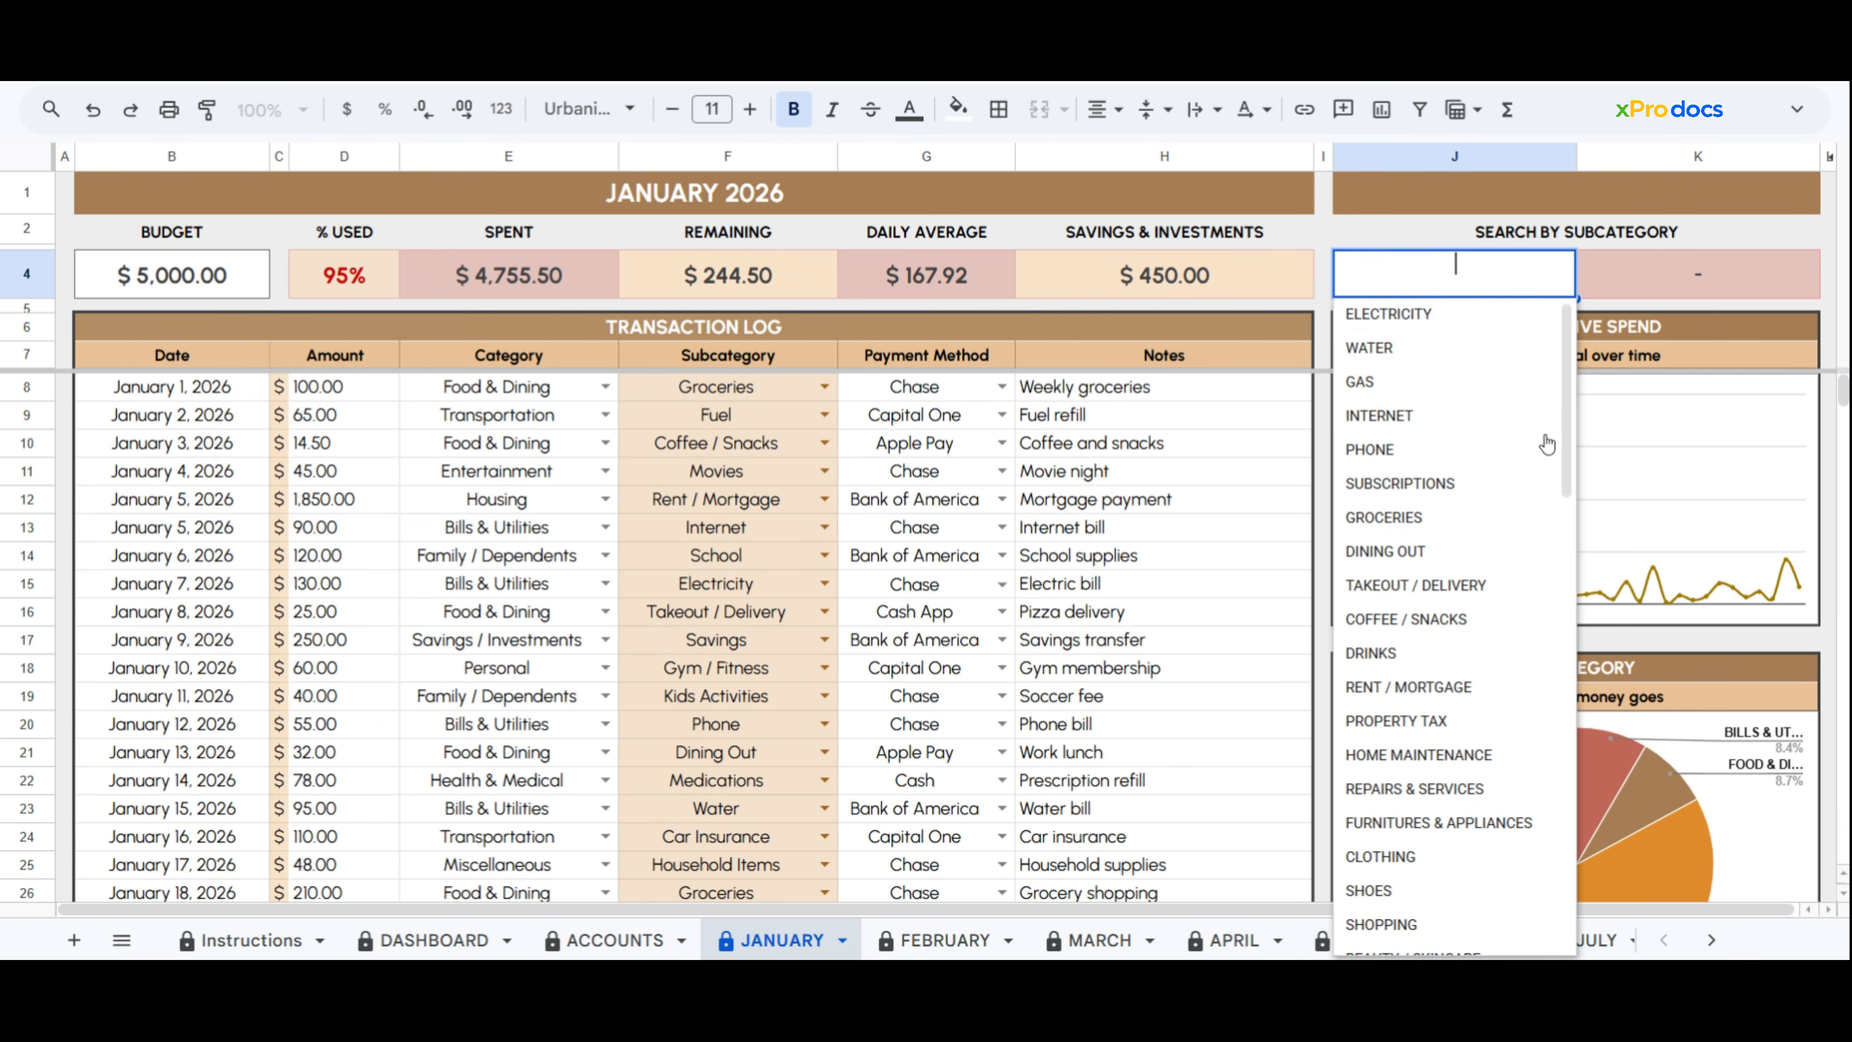
click(1537, 330)
click(1562, 276)
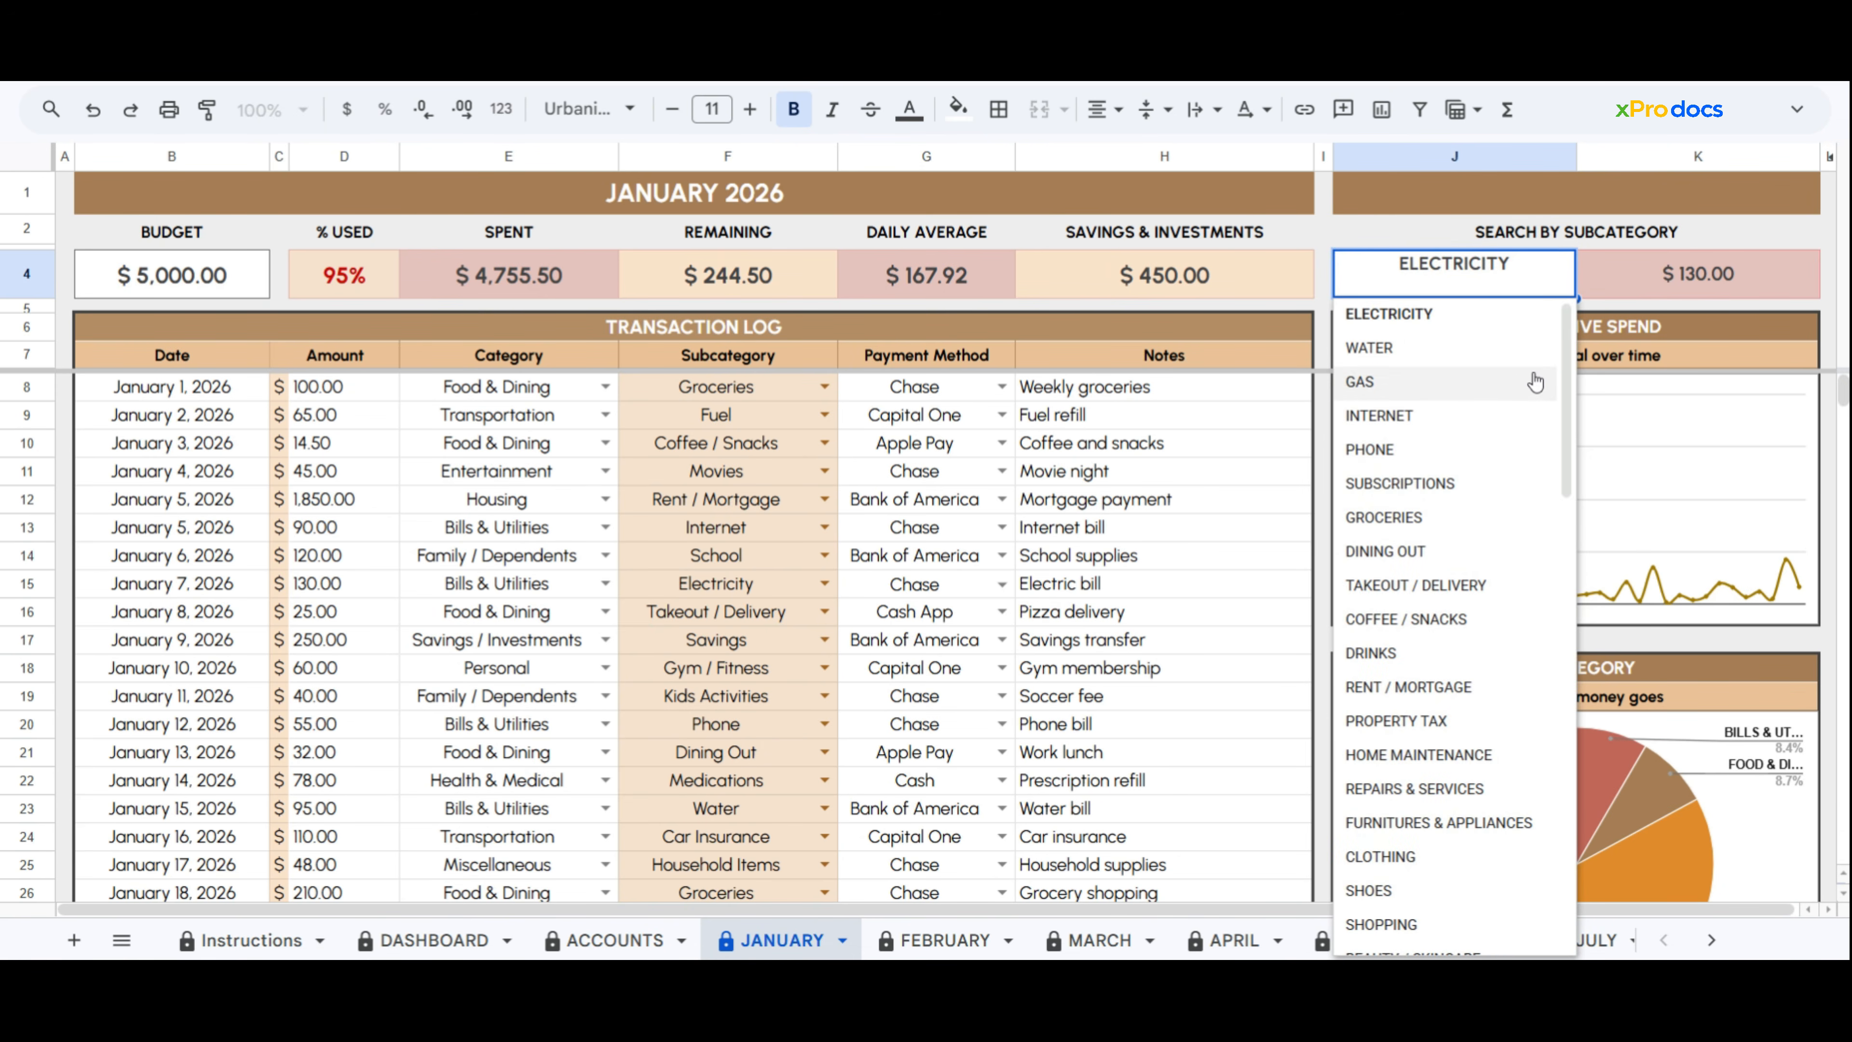
click(1509, 522)
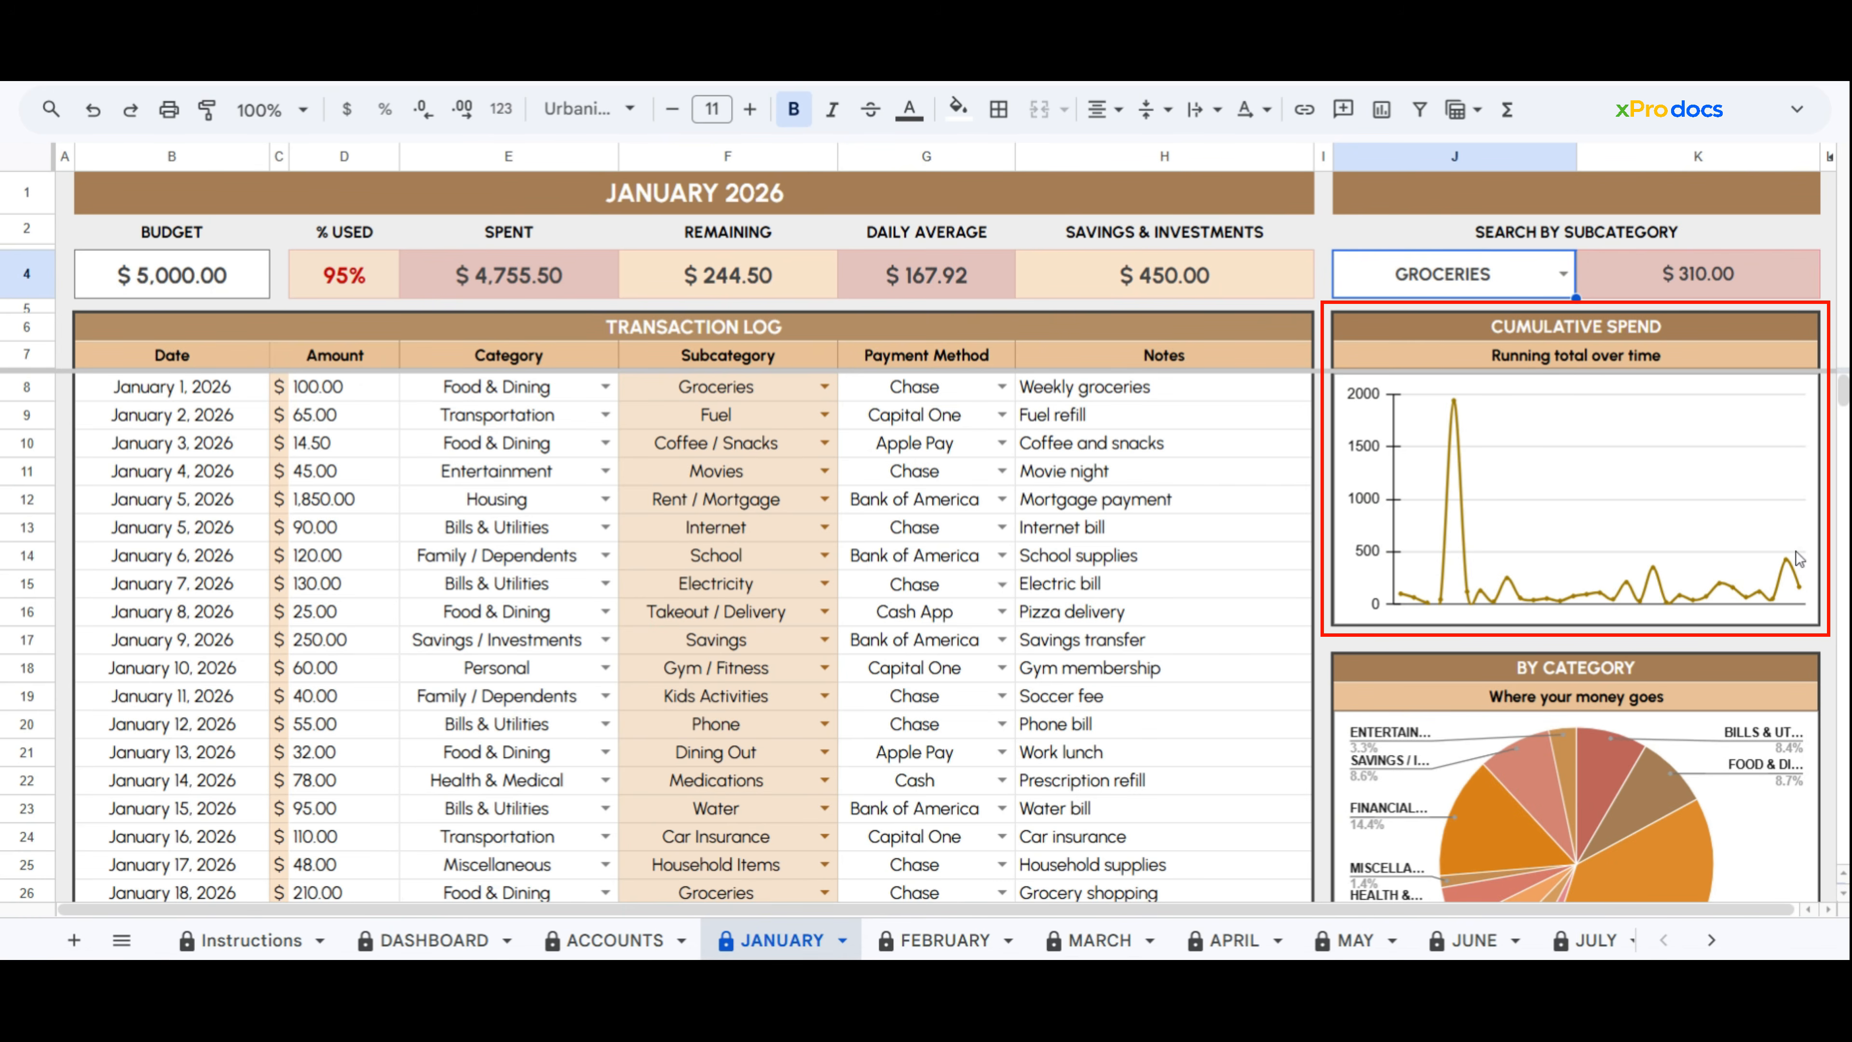
Examine January's cumulative spend chart and the chart of spending by category
scroll(1796, 550, down, 2)
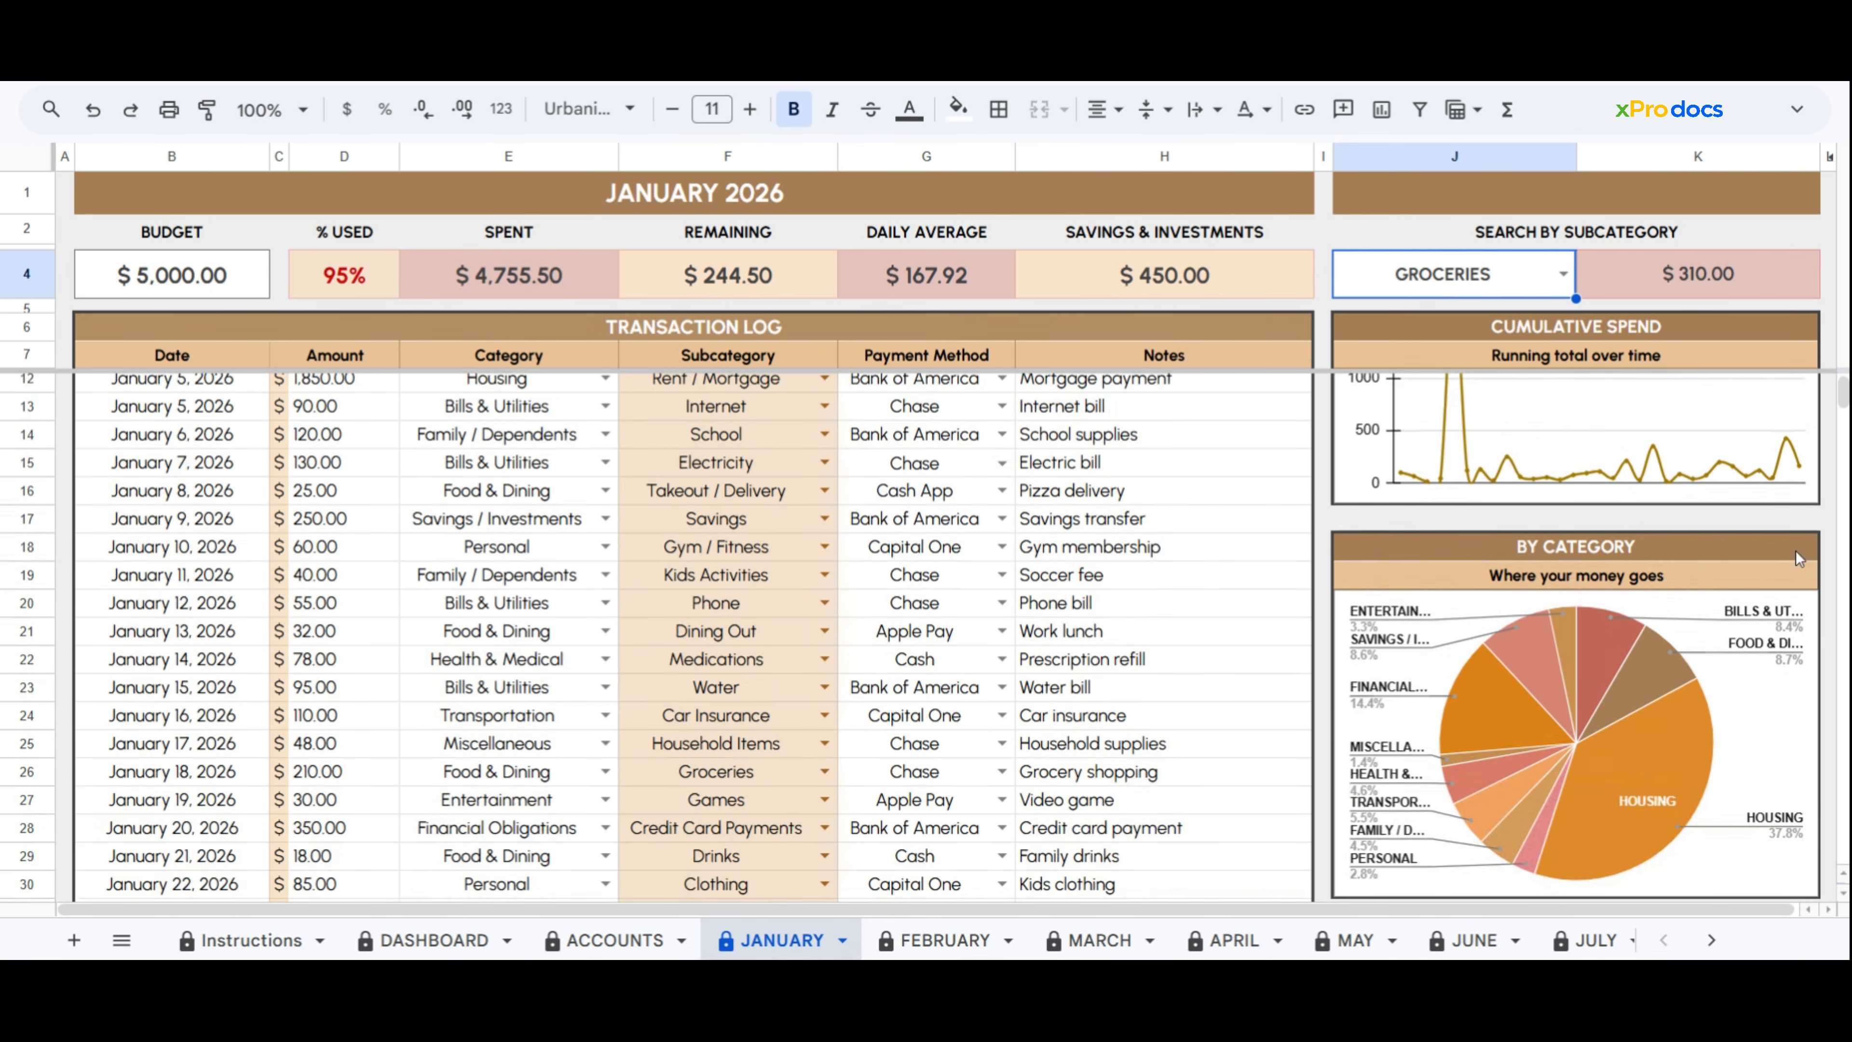
scroll(1796, 551, up, 2)
scroll(1796, 550, down, 5)
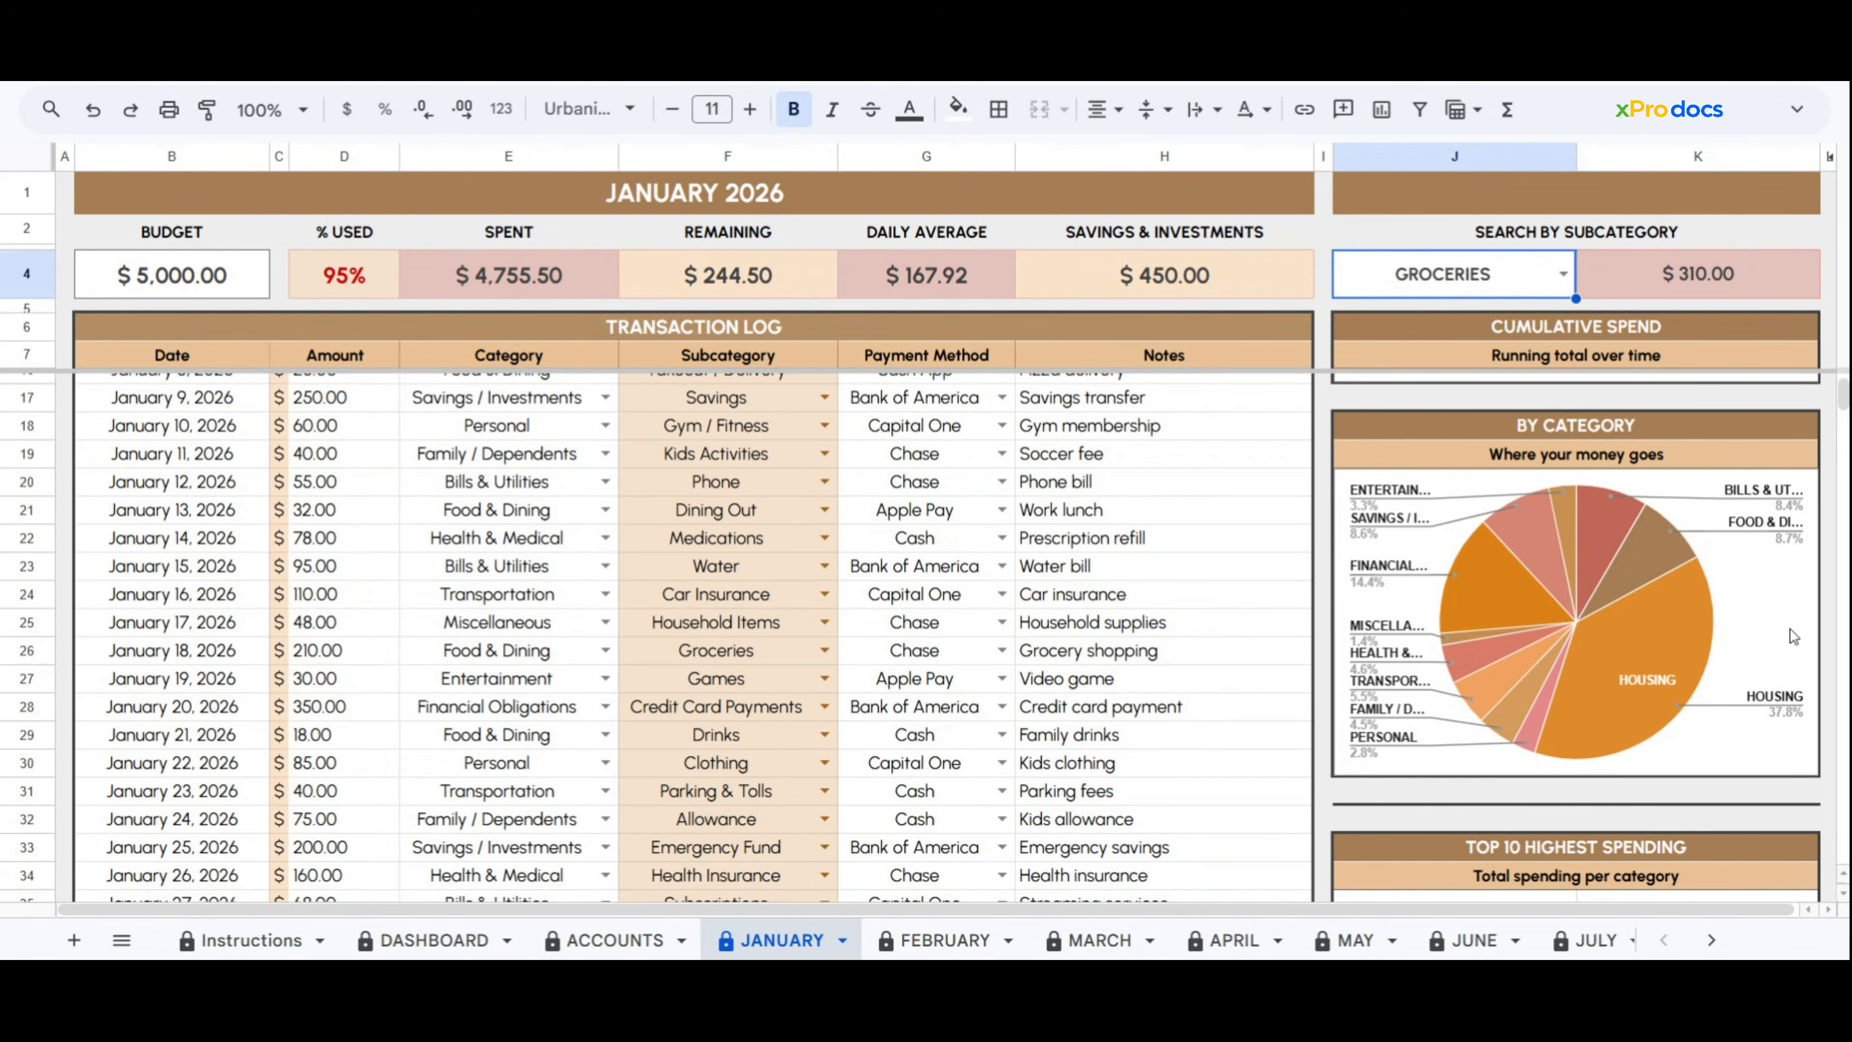
scroll(1794, 634, down, 7)
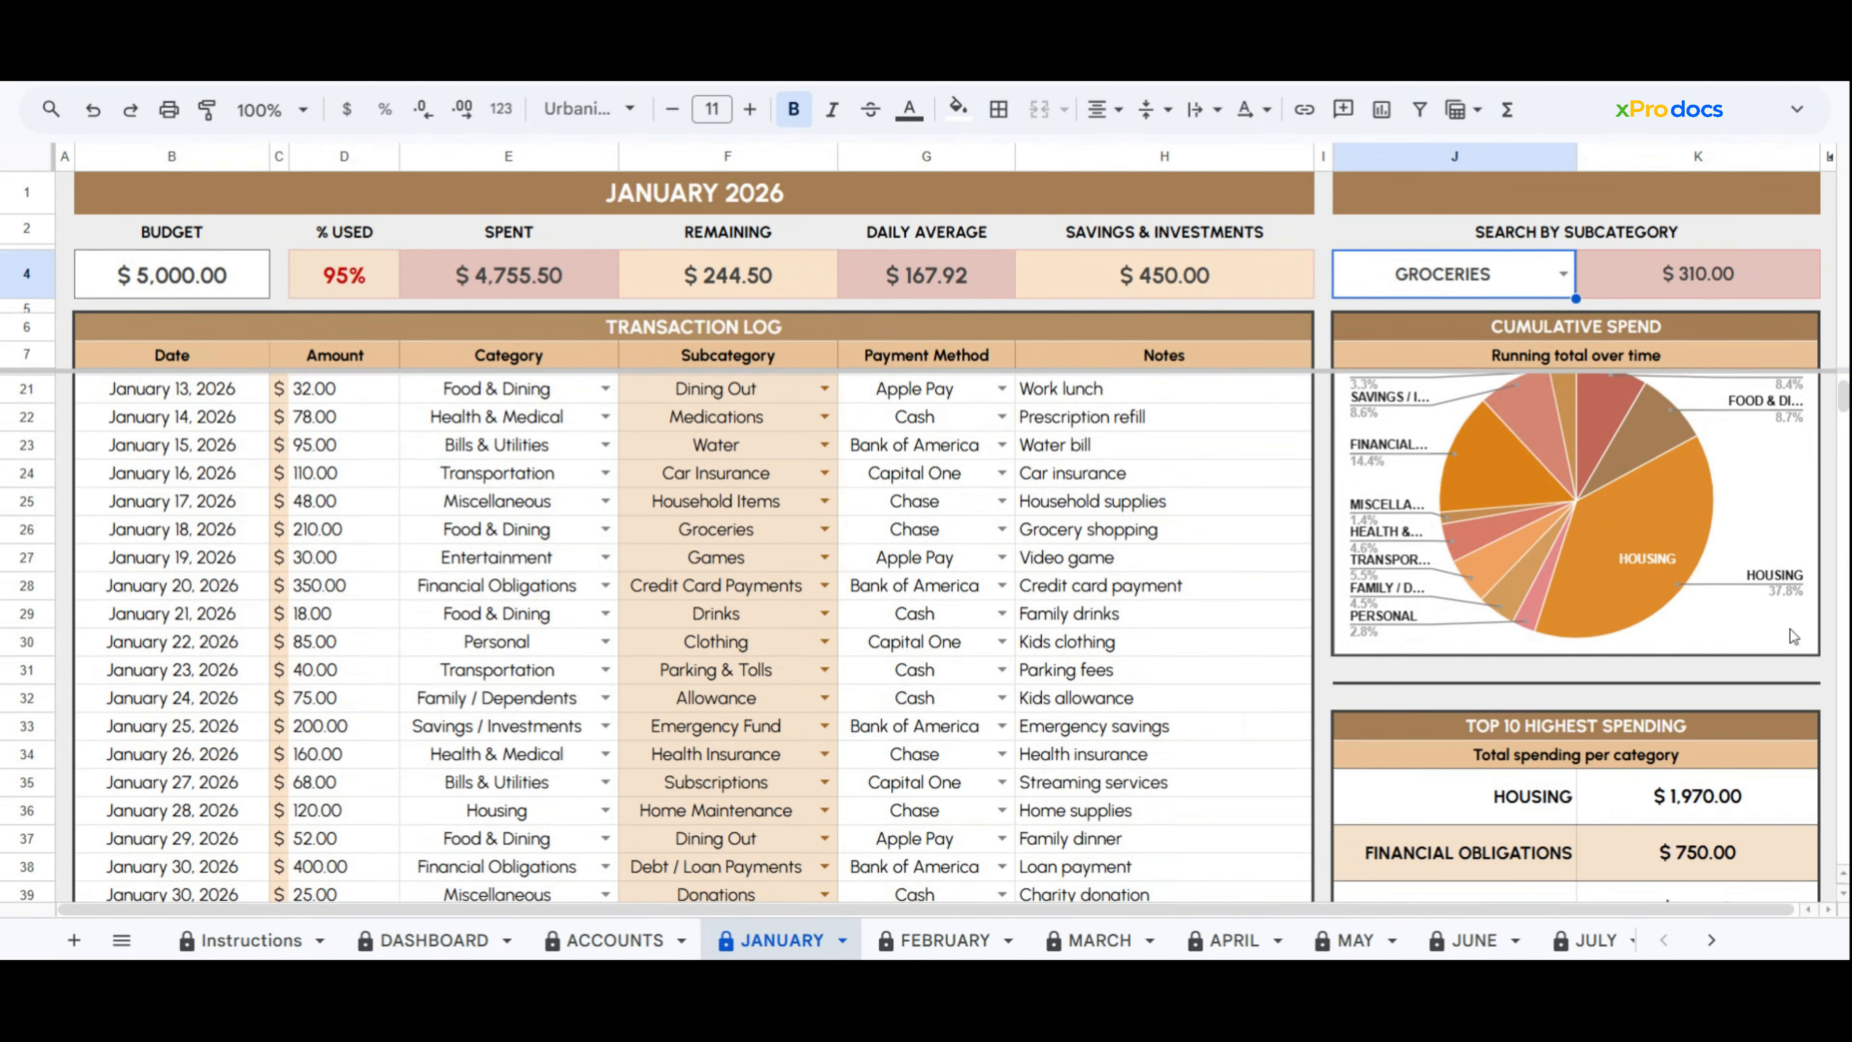
Go through January's top 10 highest spending categories from Housing down to Personal
click(1533, 572)
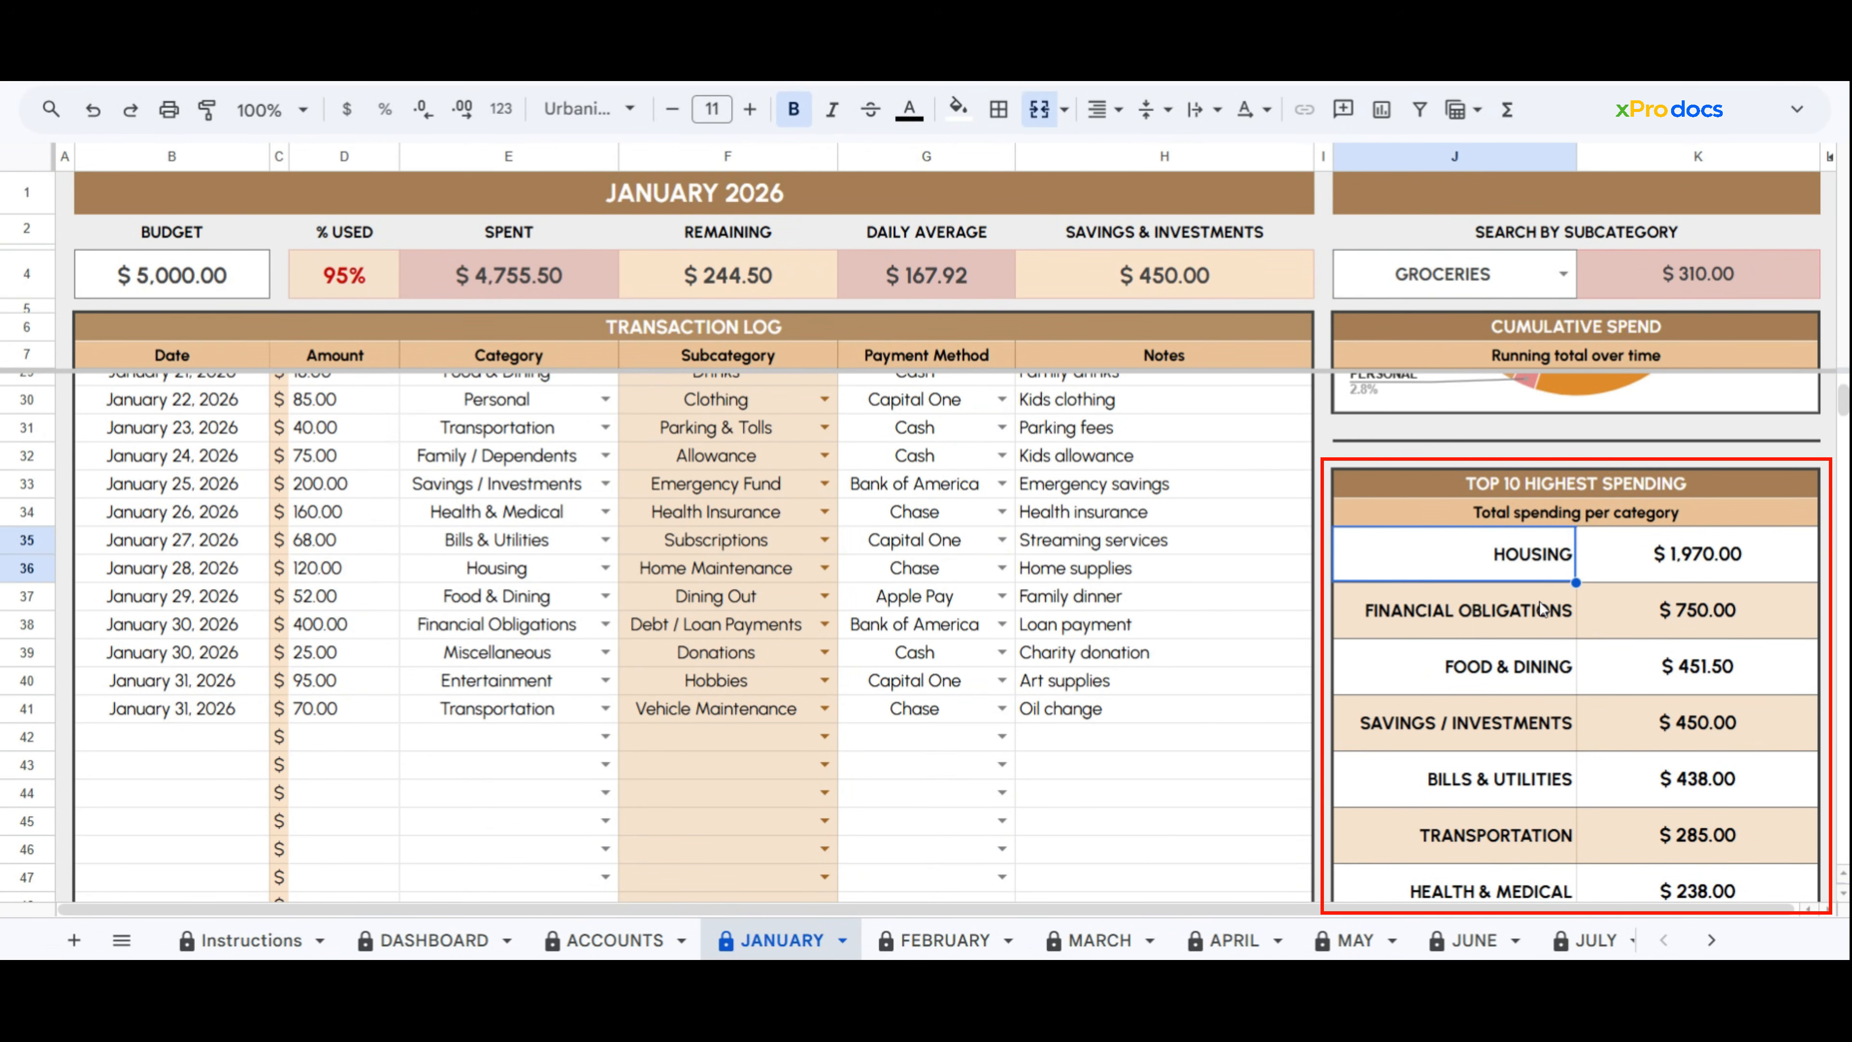
click(1535, 617)
click(1536, 668)
scroll(1536, 668, down, 2)
click(1535, 609)
click(1536, 668)
click(1535, 718)
scroll(1534, 724, down, 4)
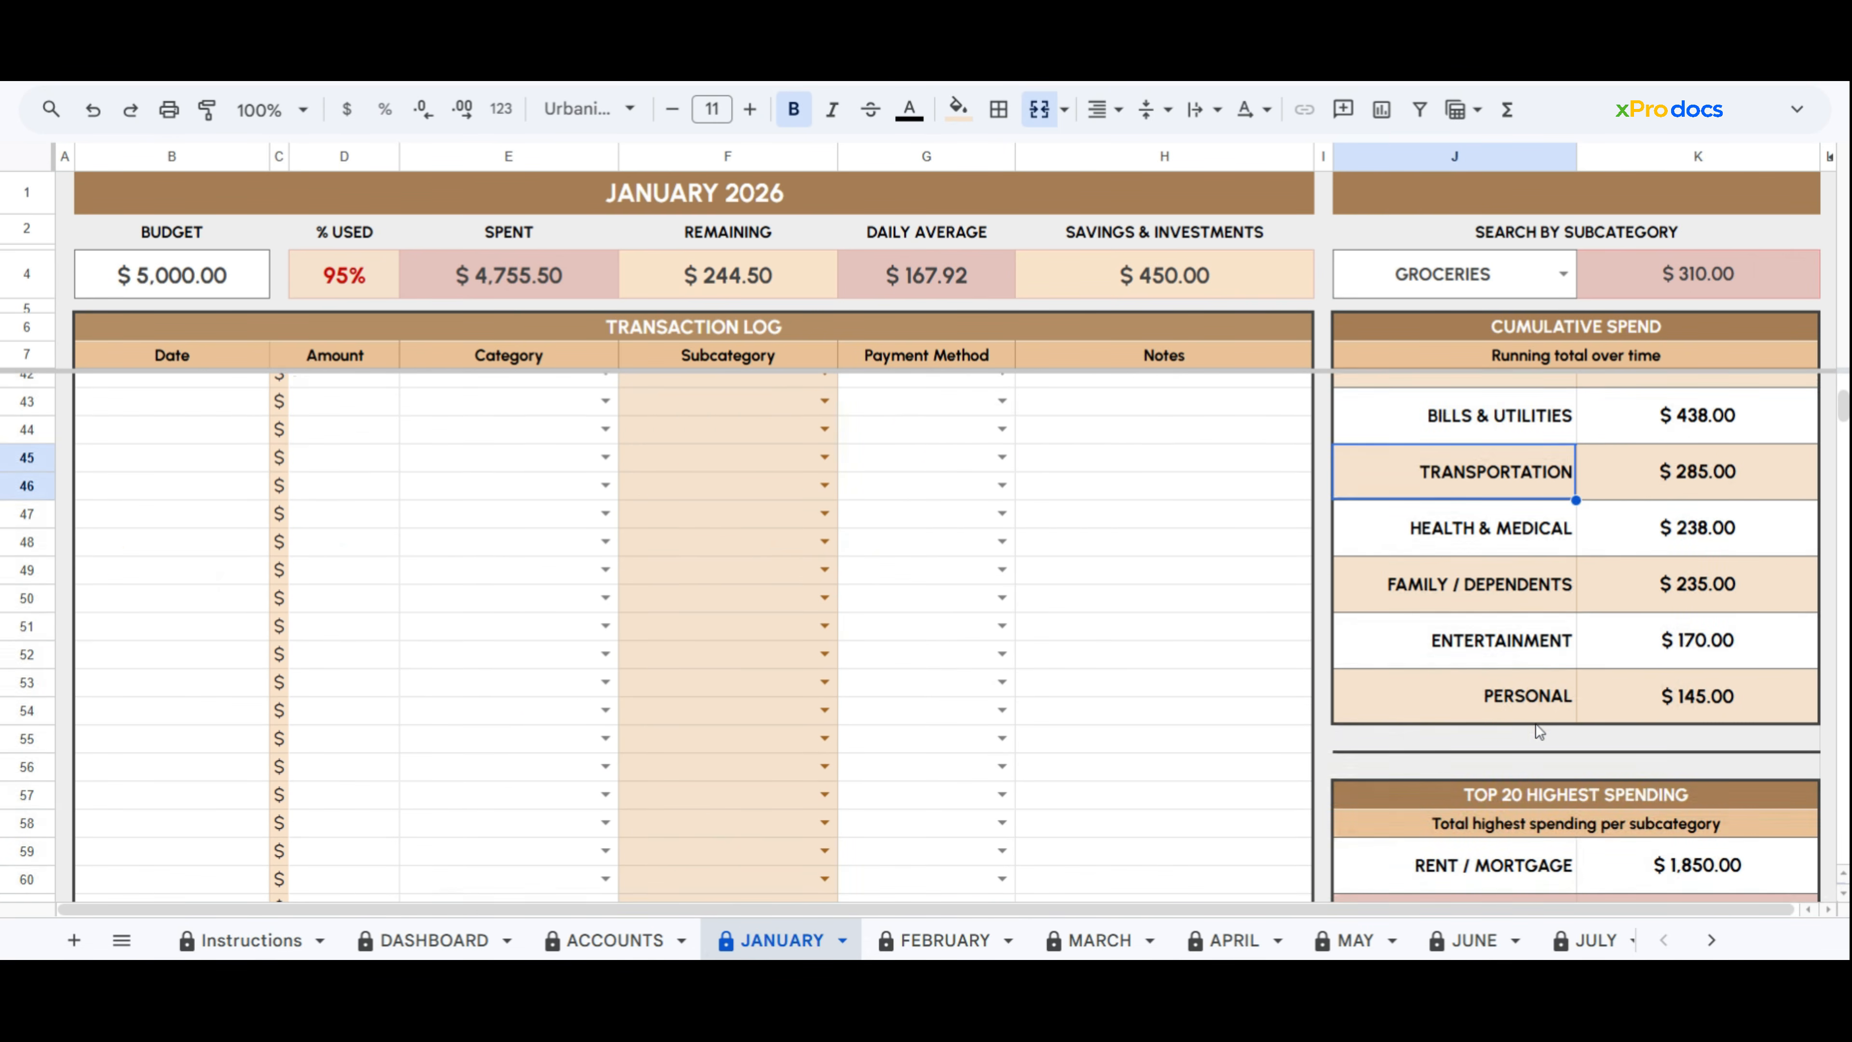
click(1530, 548)
click(1532, 587)
click(1533, 641)
click(1533, 699)
scroll(1533, 698, down, 4)
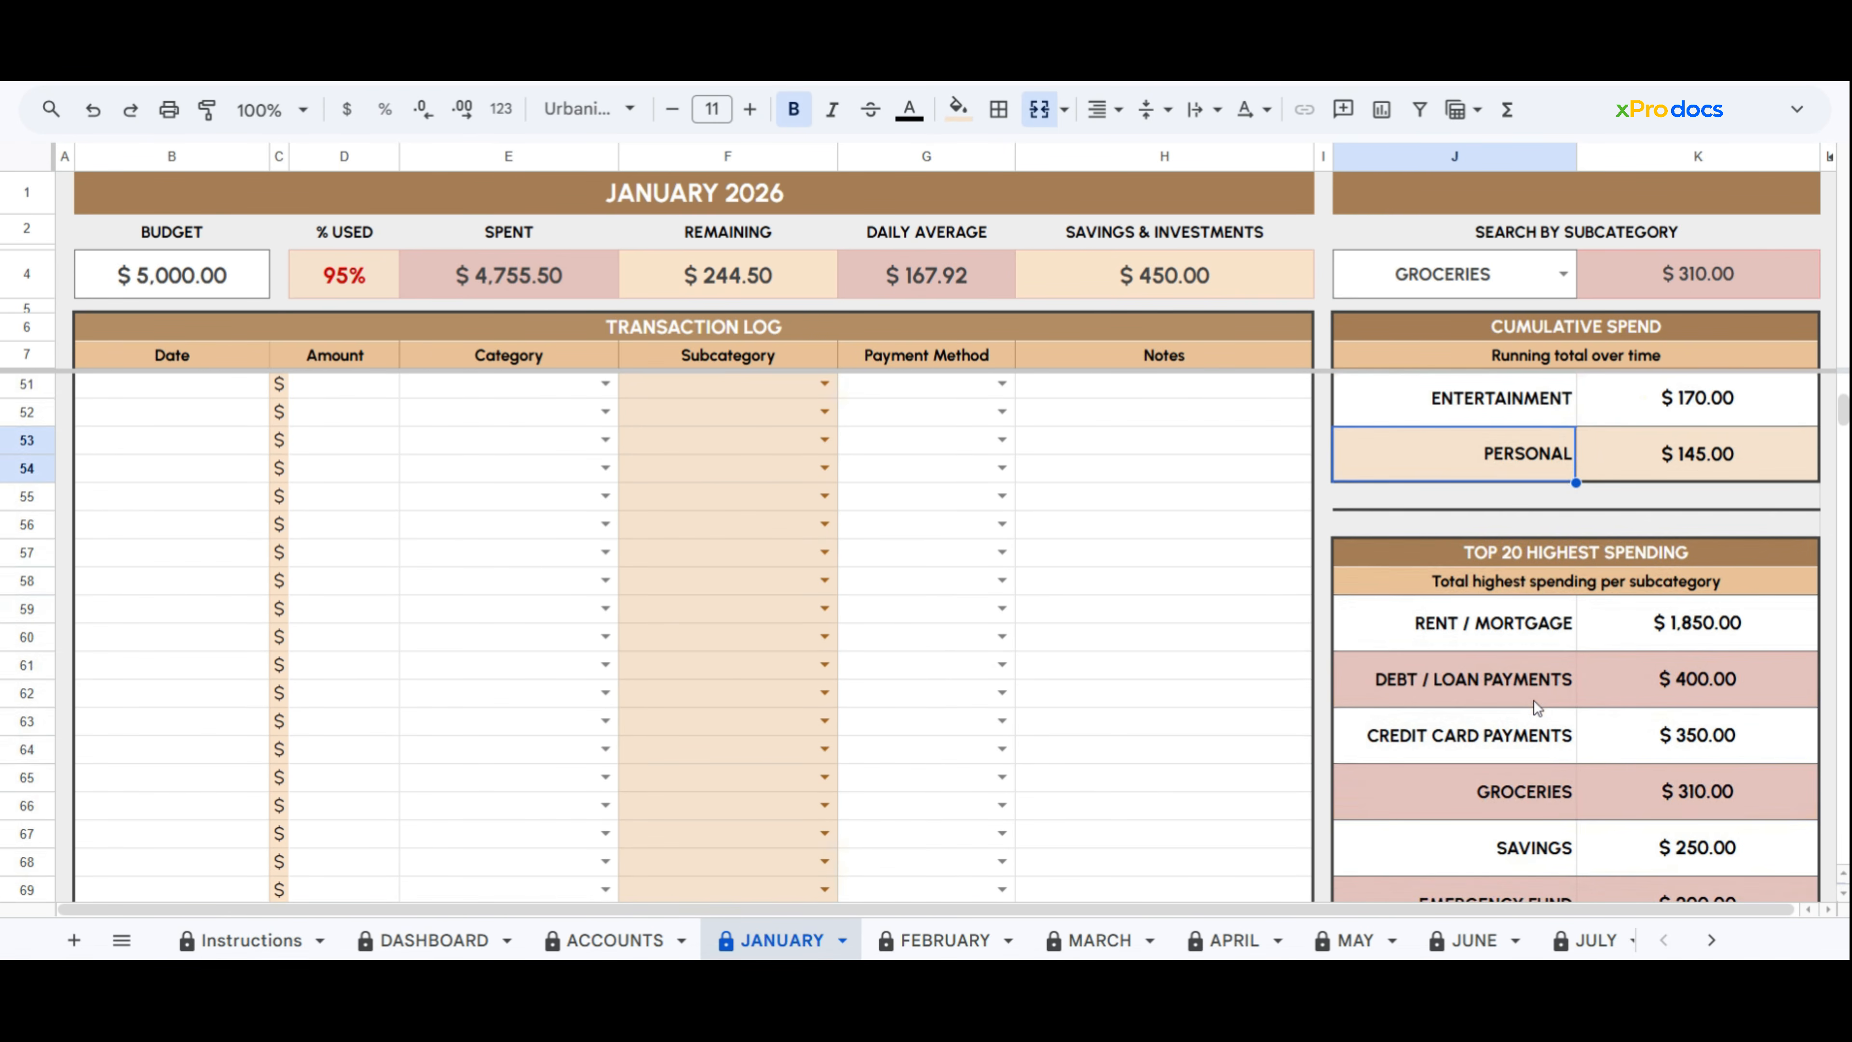
Review January's top 20 highest spending subcategories down to the end of the list
click(1592, 560)
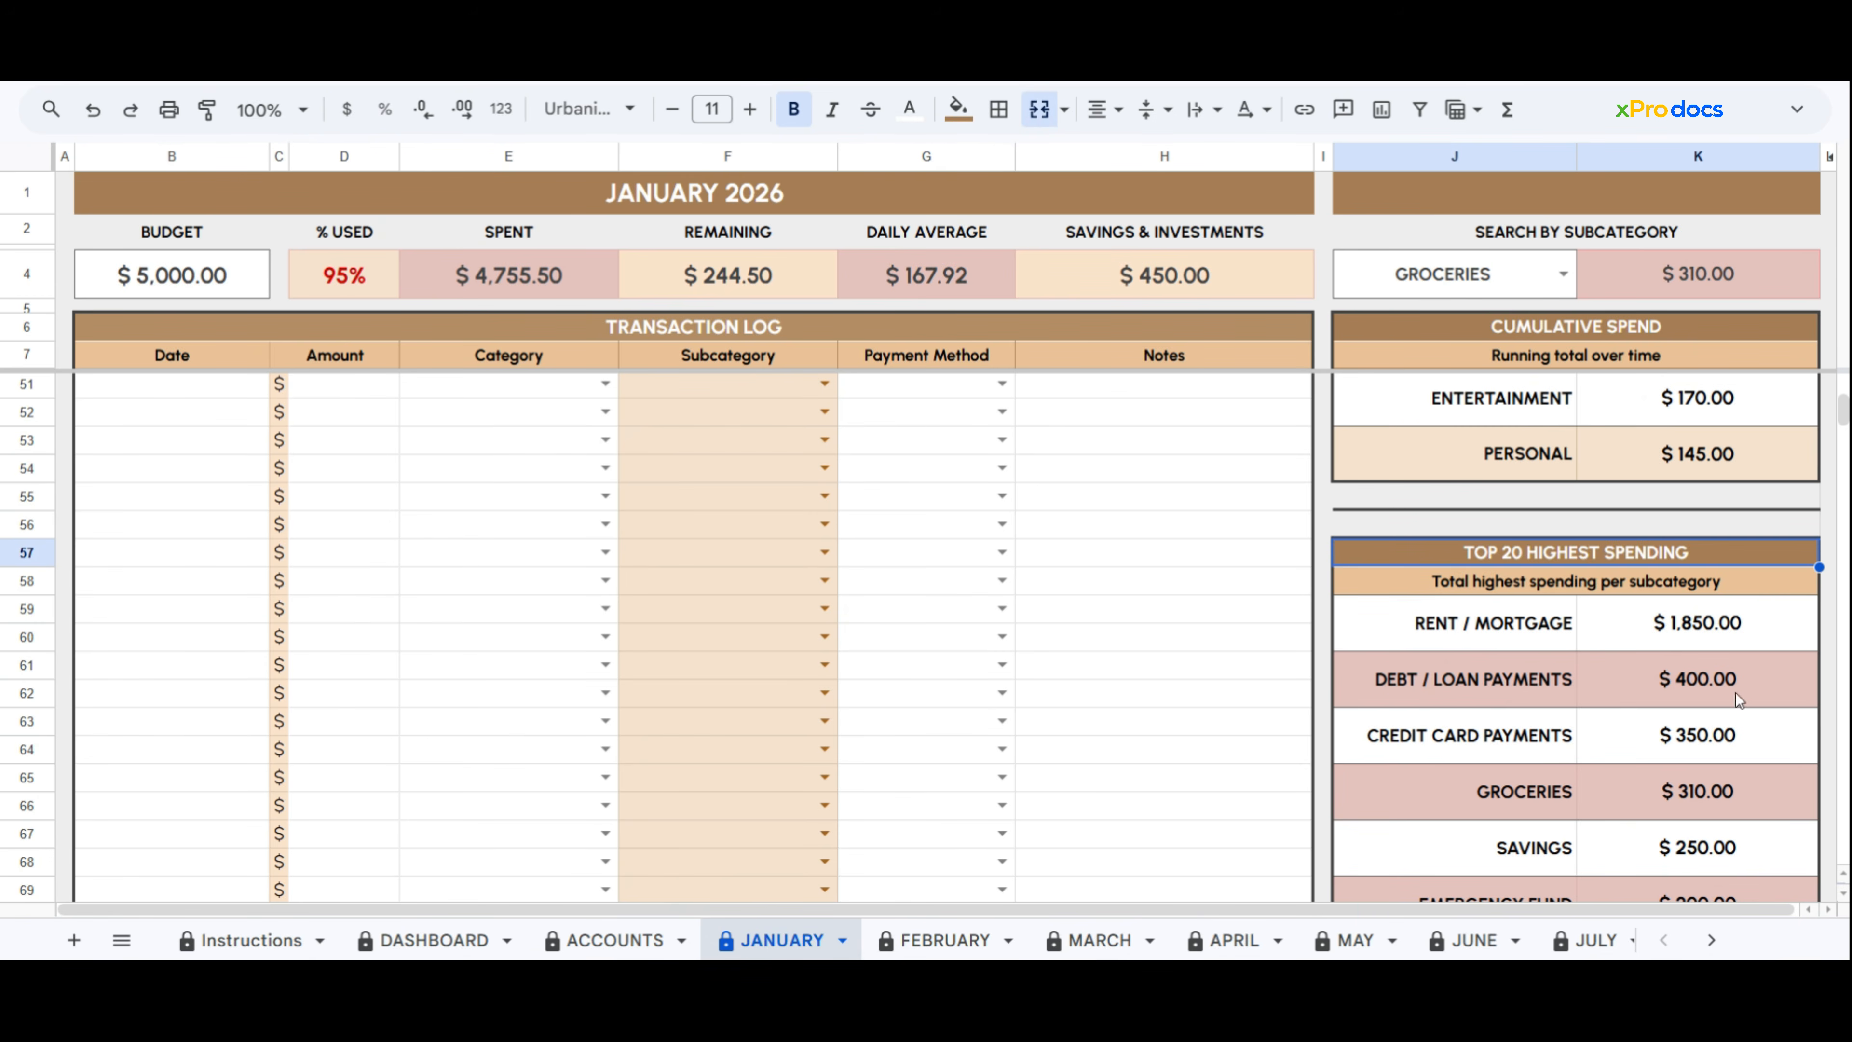
scroll(1788, 730, down, 6)
scroll(1787, 730, down, 10)
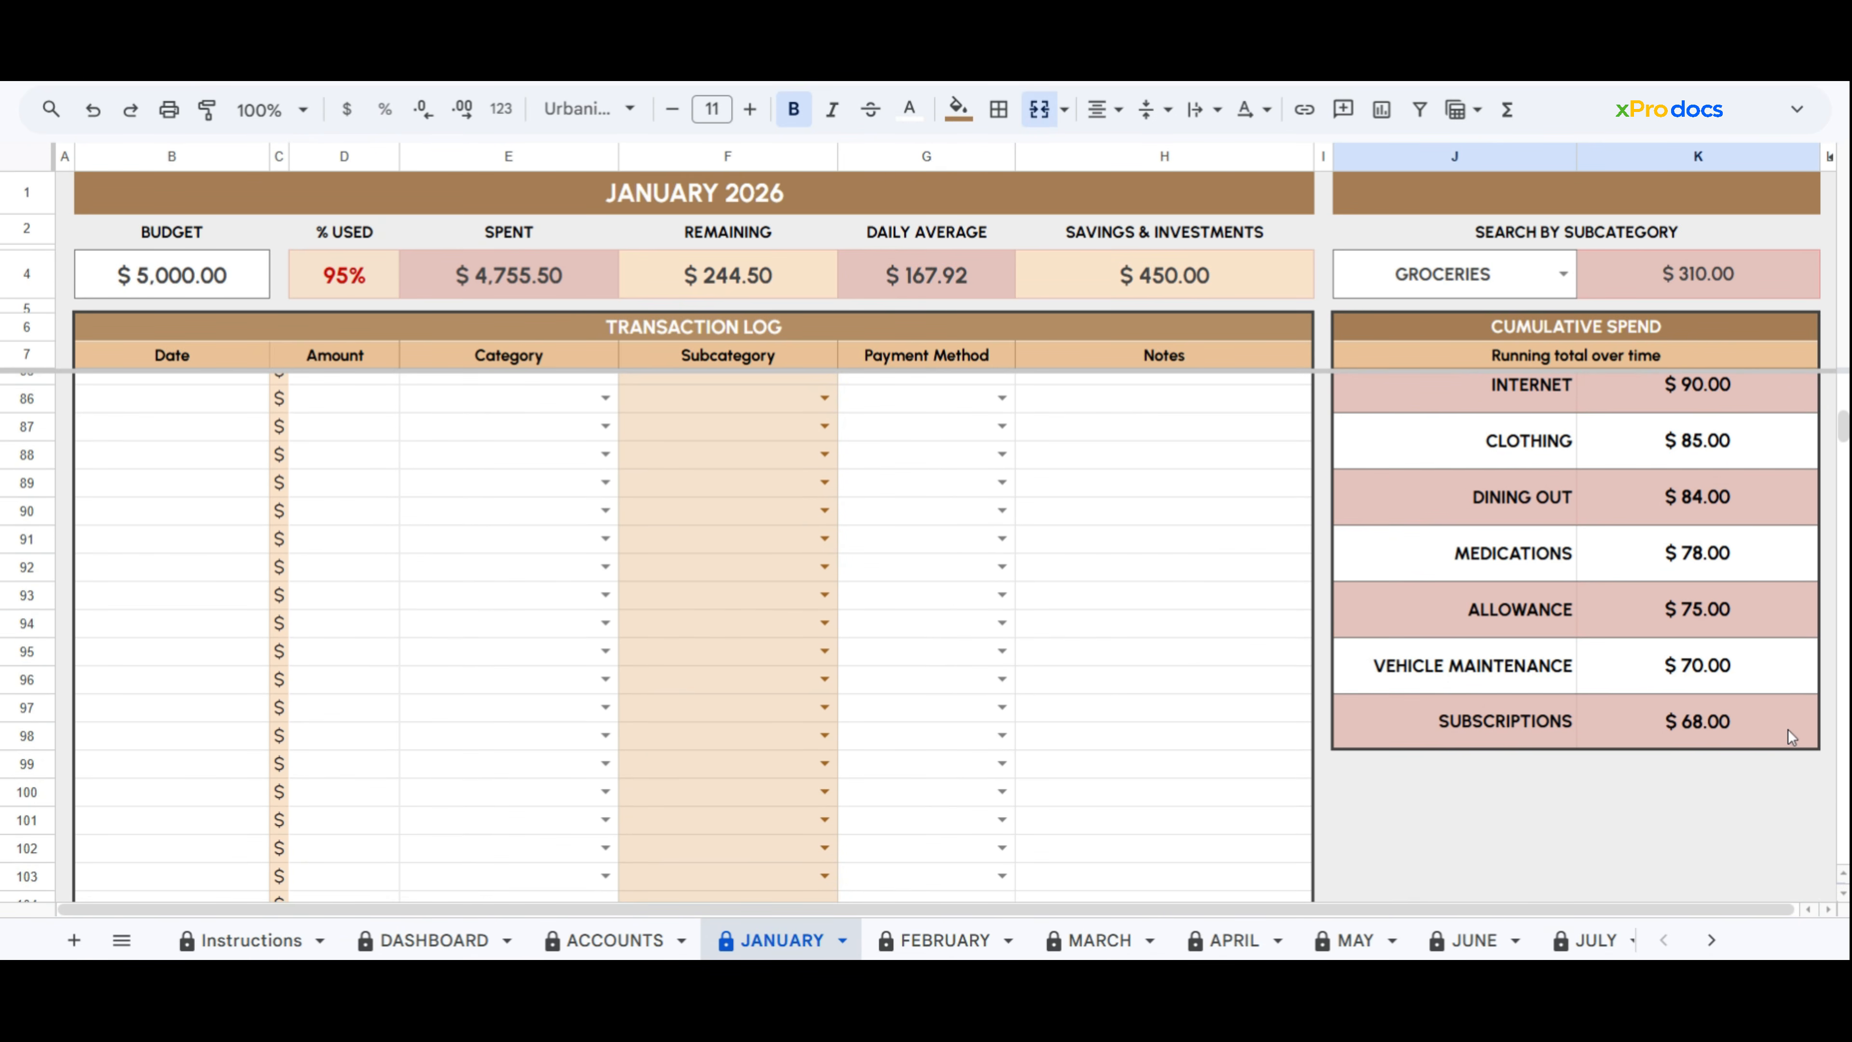
scroll(1788, 730, up, 15)
scroll(1788, 736, up, 18)
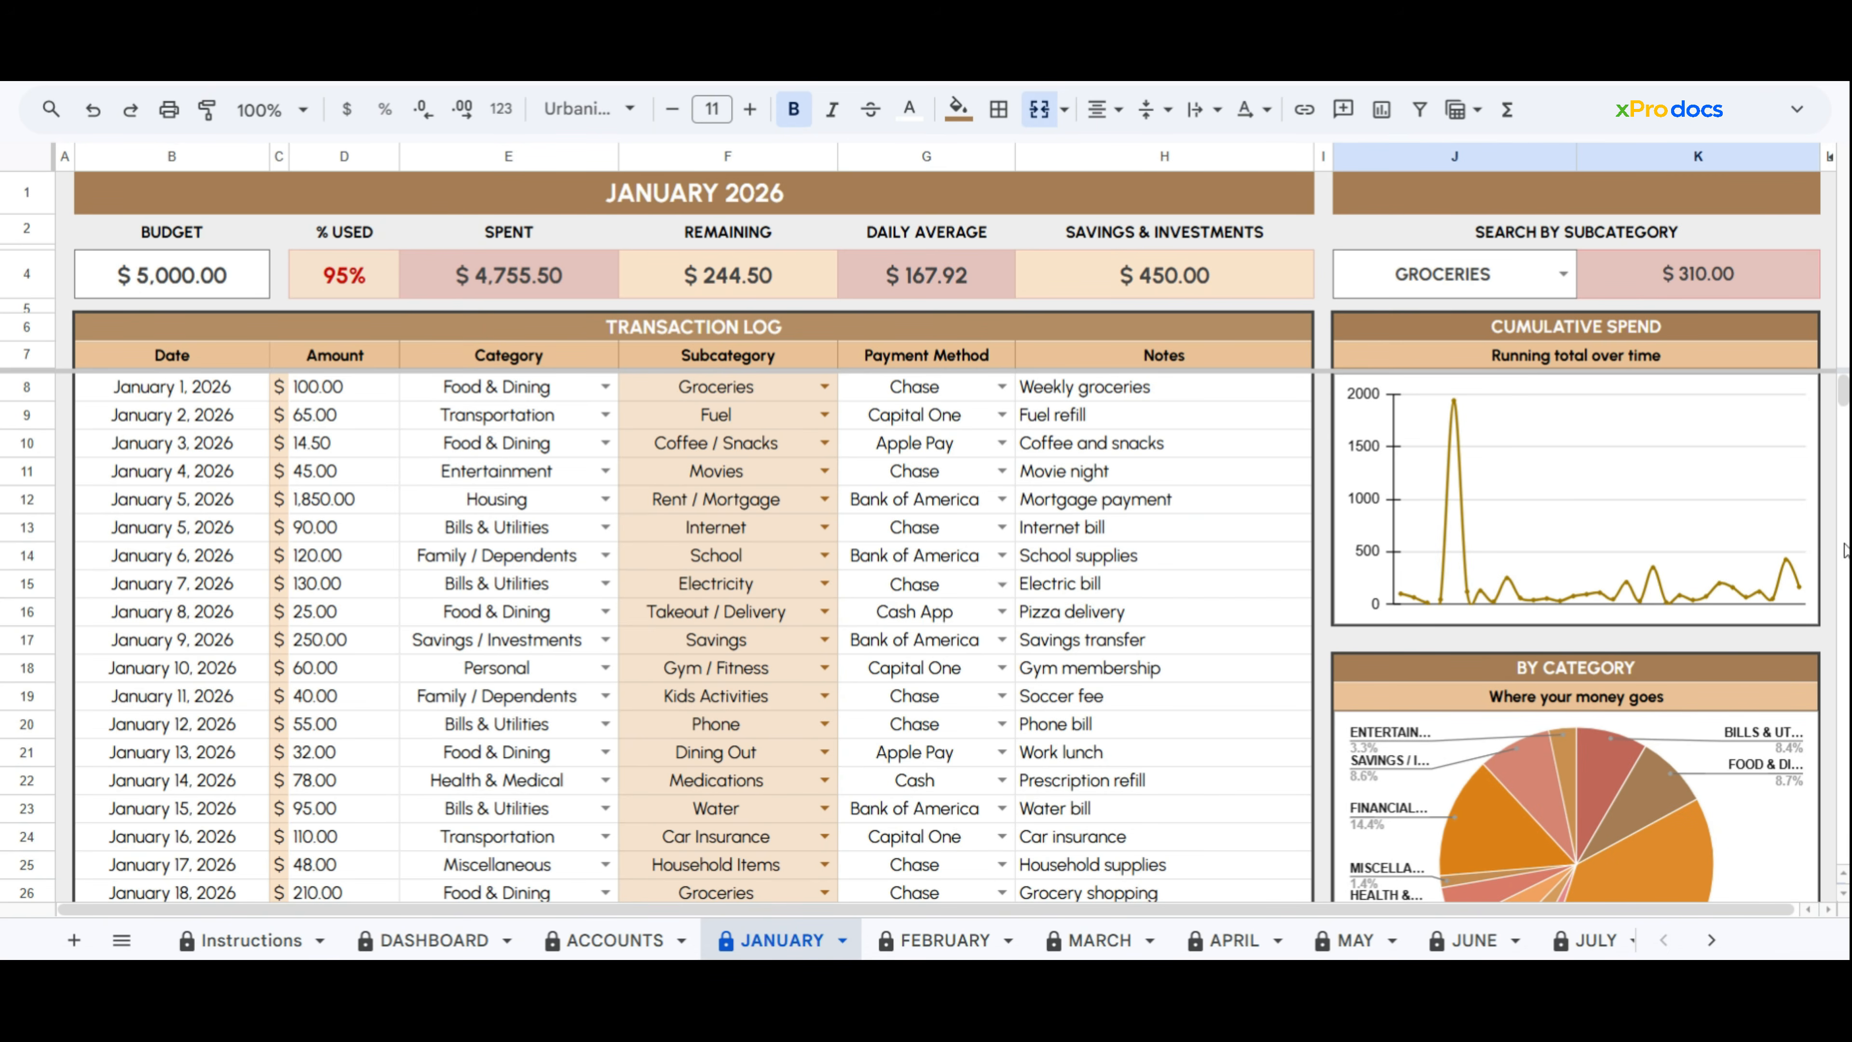
In the ACCOUNTS sheet, set the account summary's month to January
click(675, 945)
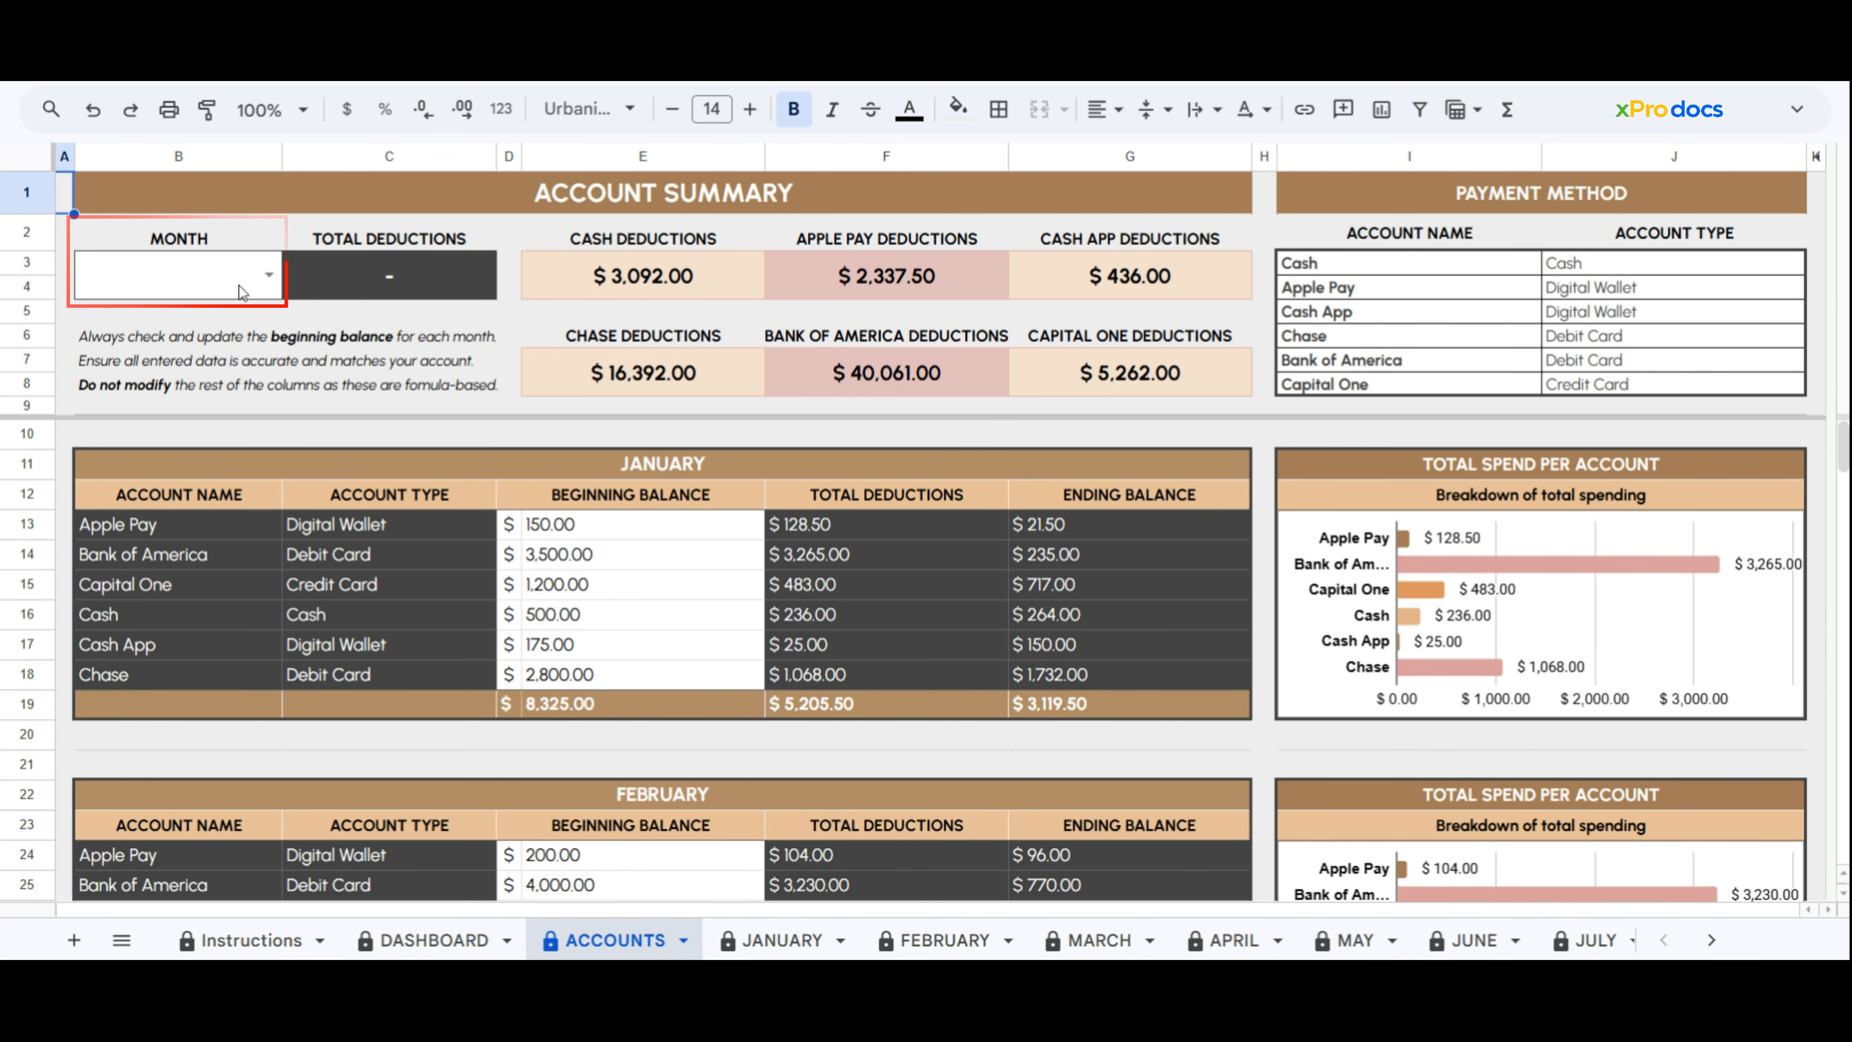
click(264, 287)
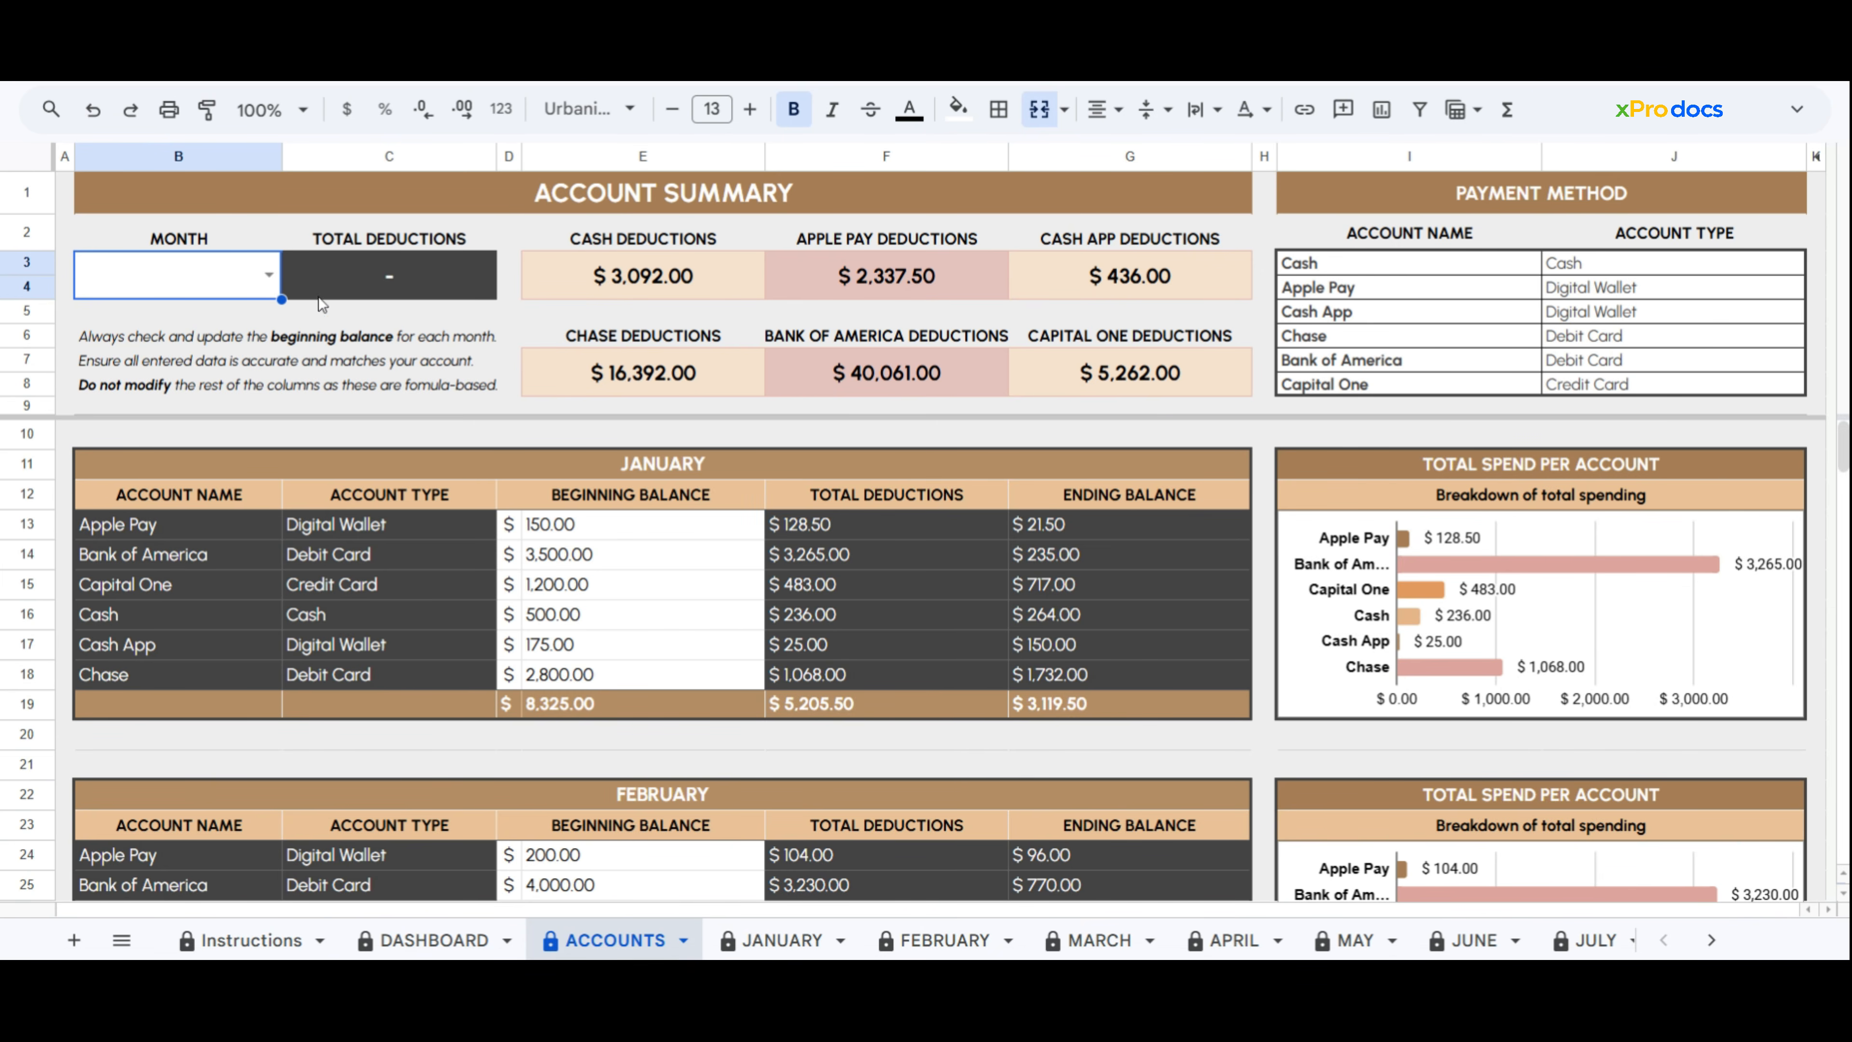
click(270, 276)
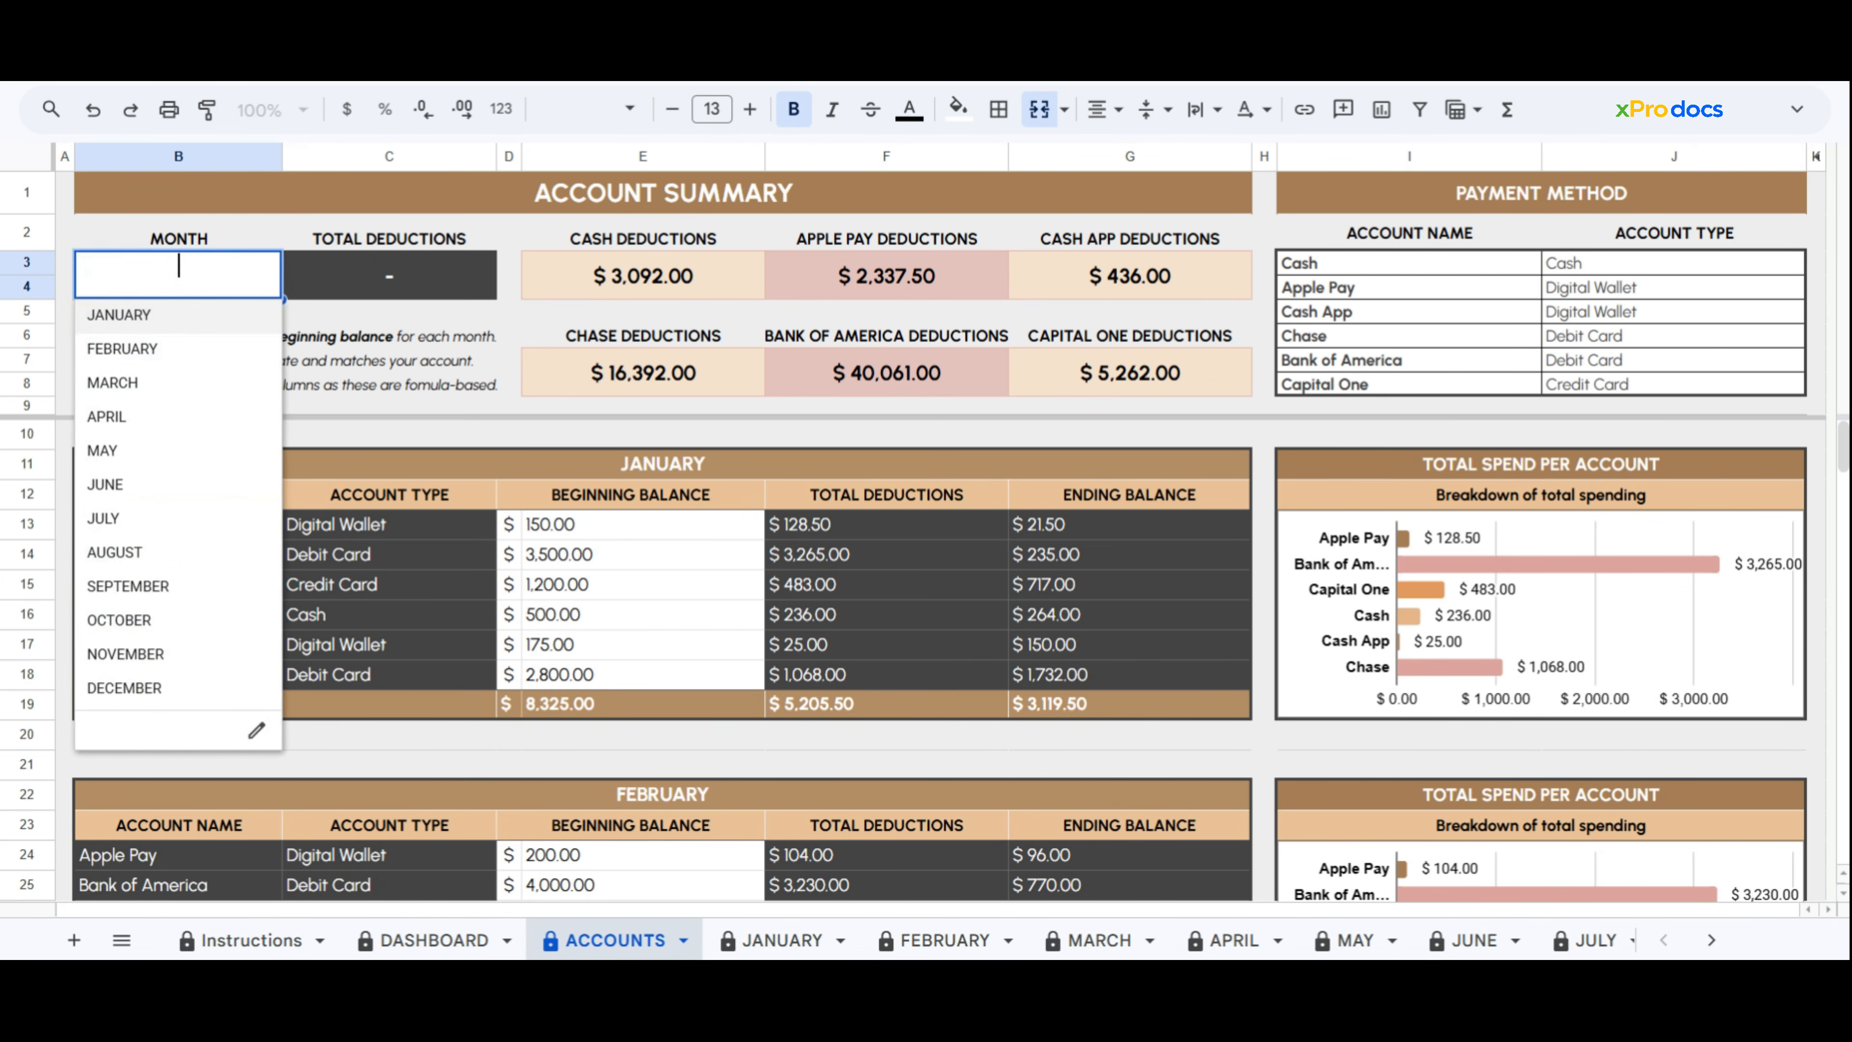
click(258, 315)
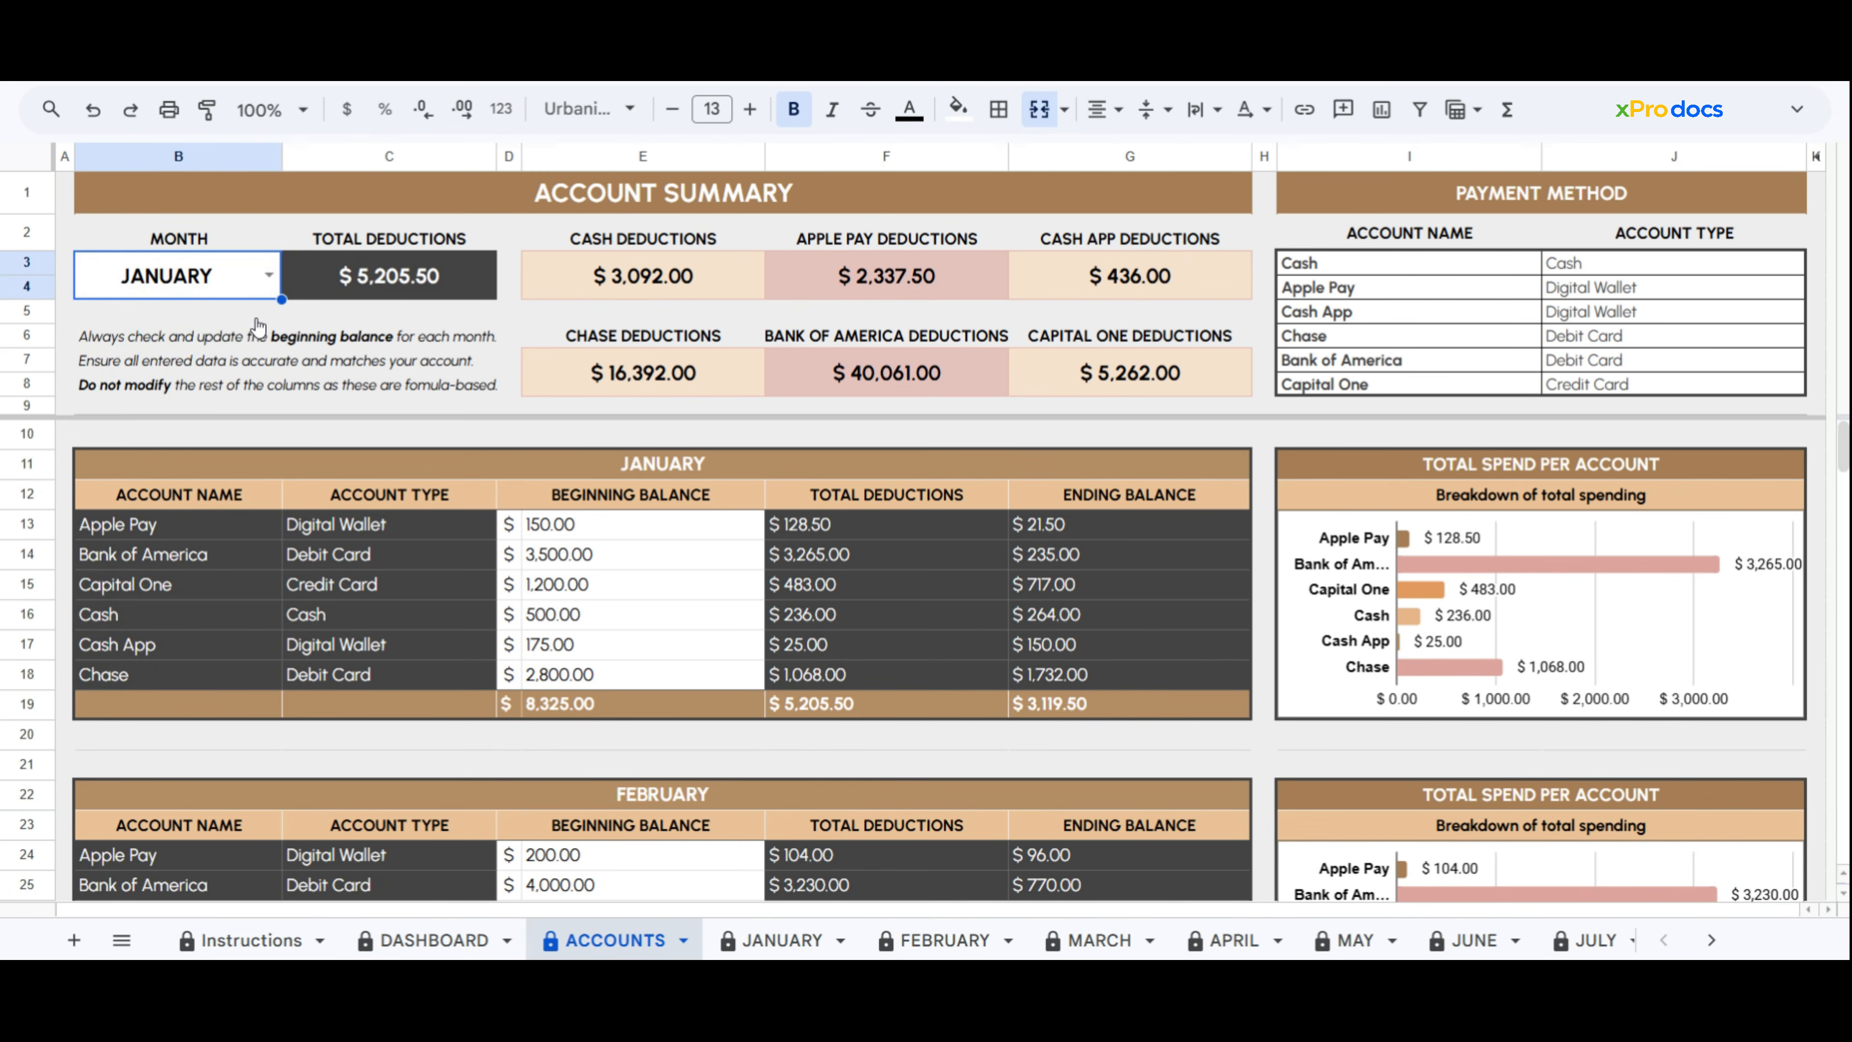
Compare the summary's total deductions with the January table's total and examine the deductions figure of each payment account
click(481, 292)
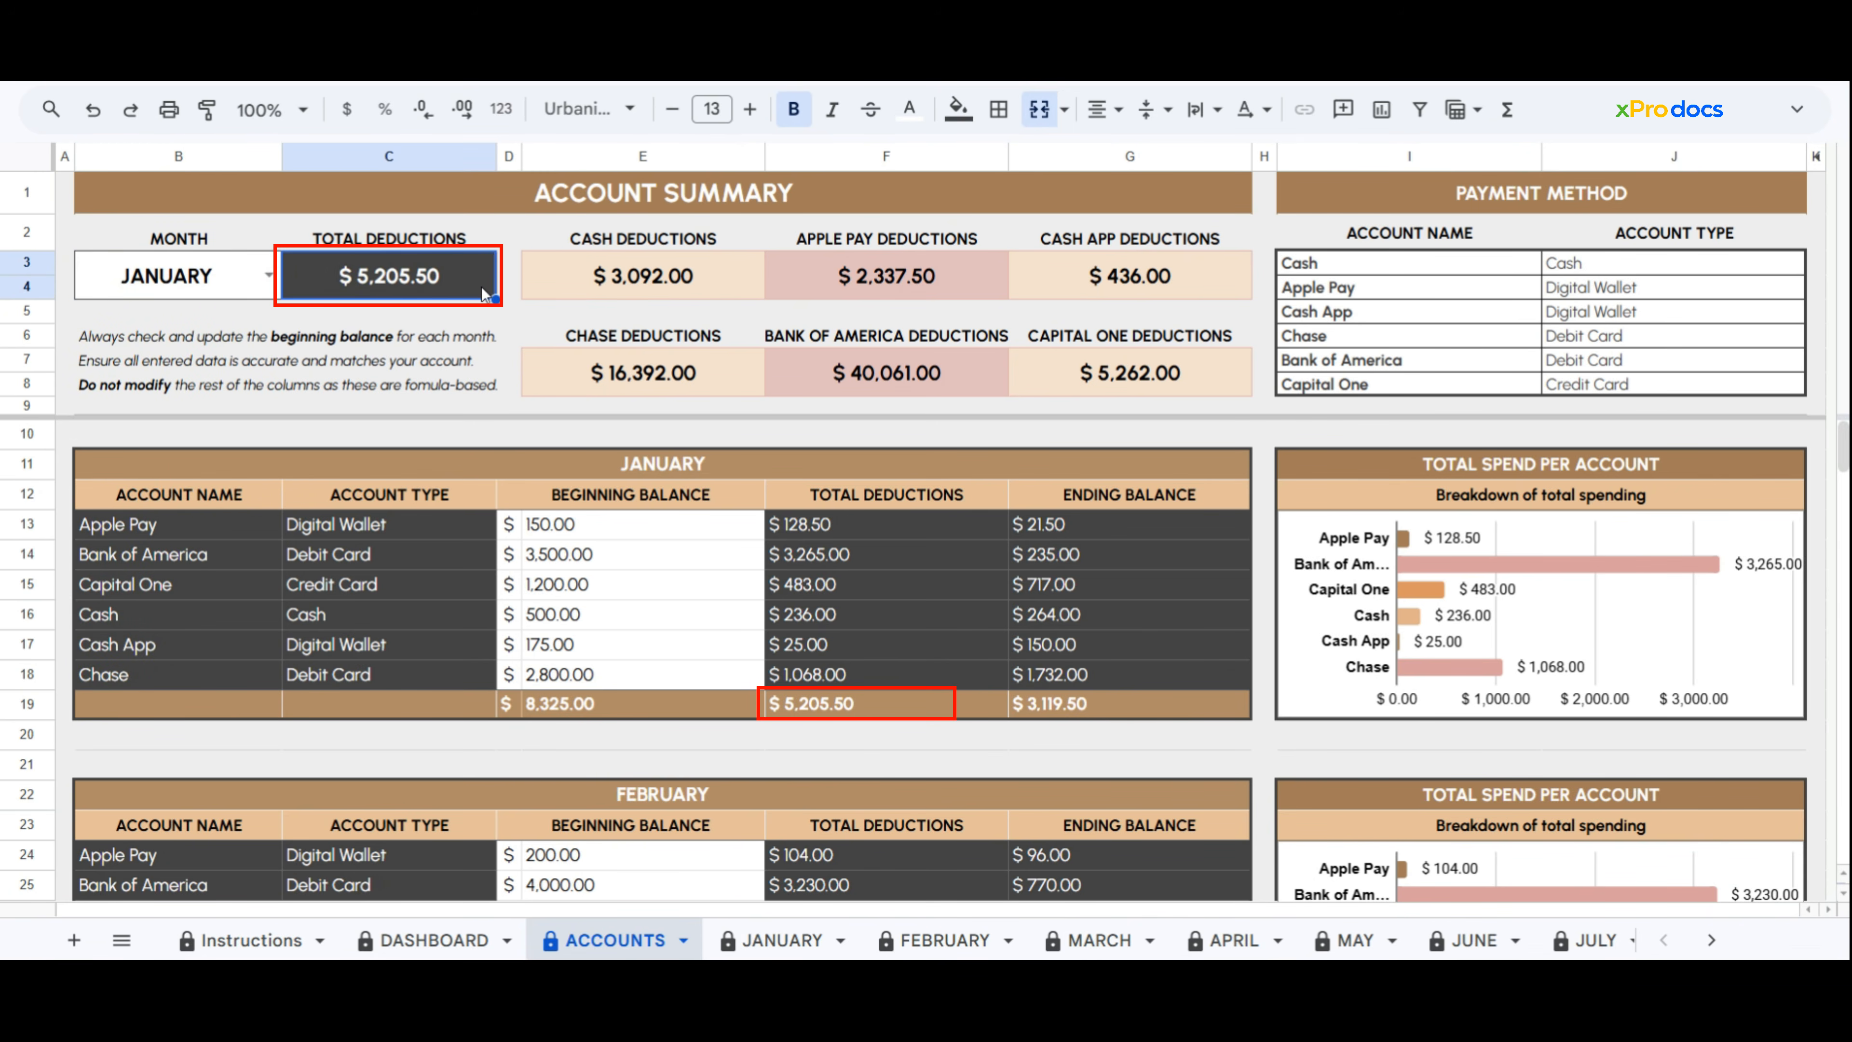
click(955, 711)
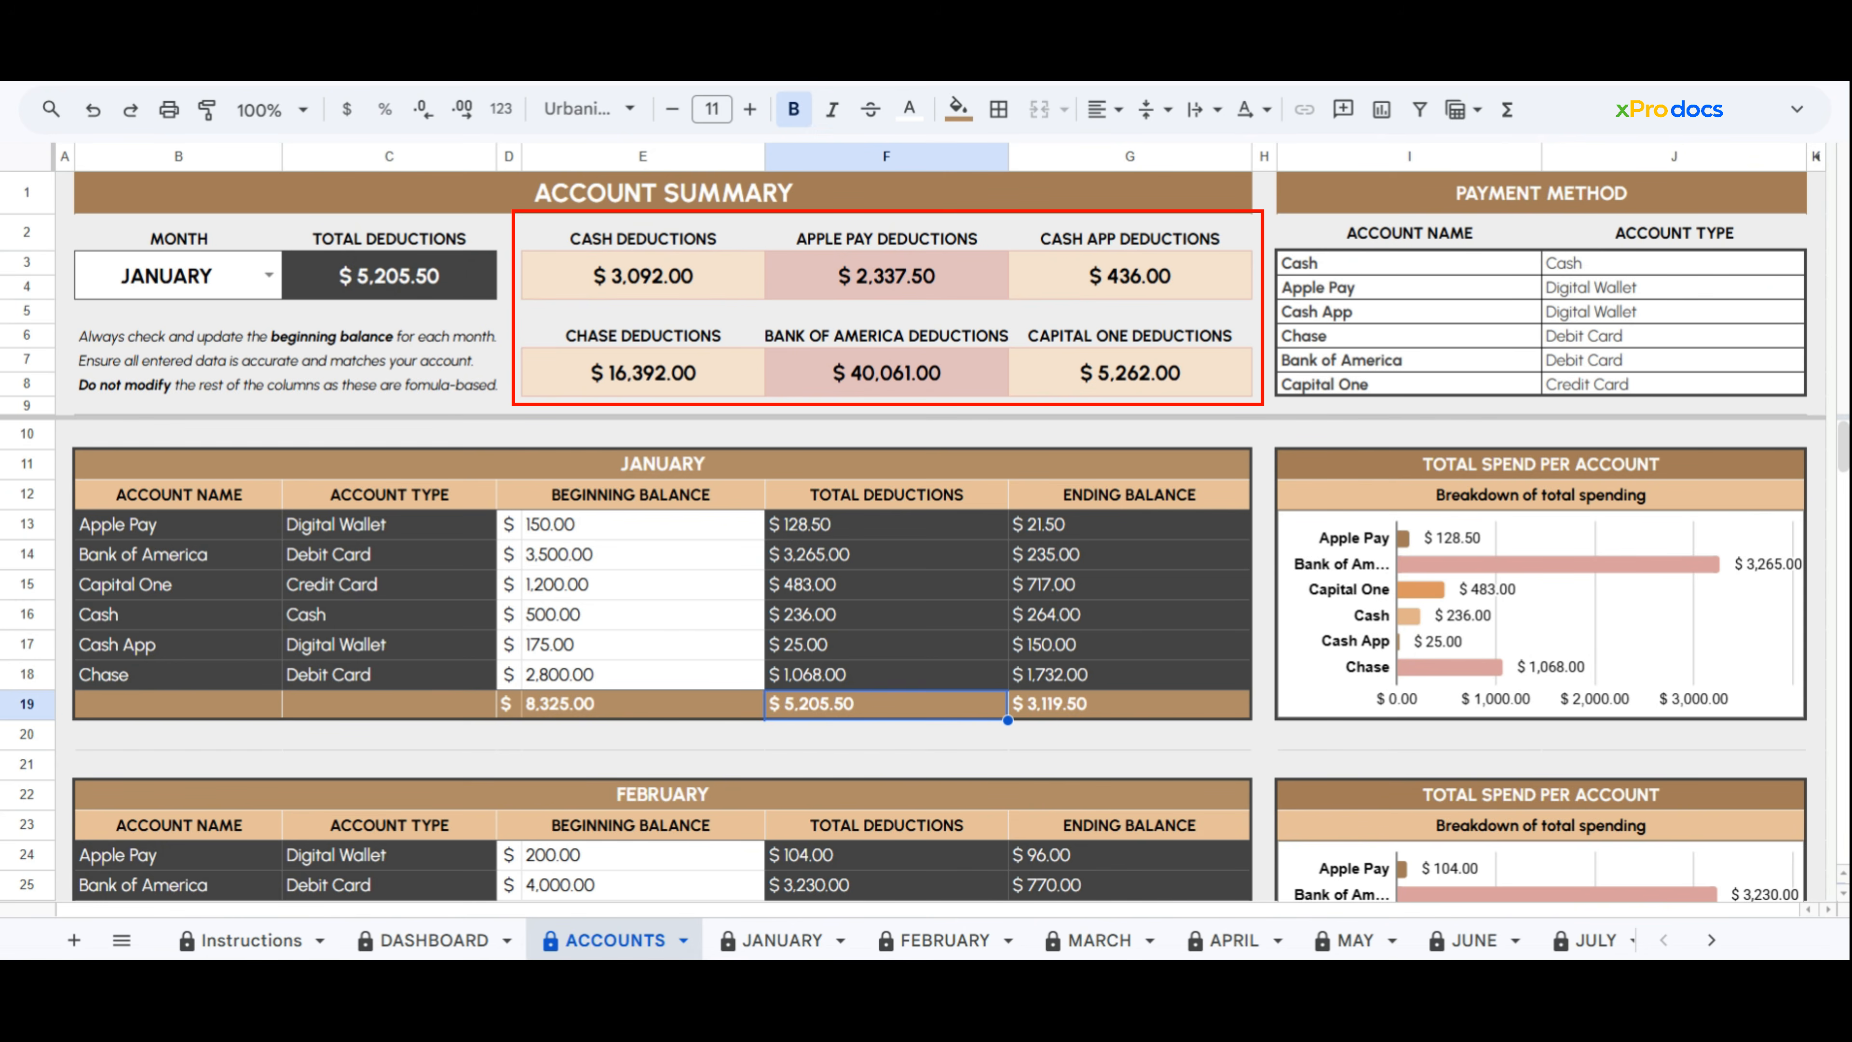
click(760, 289)
click(946, 306)
click(1243, 302)
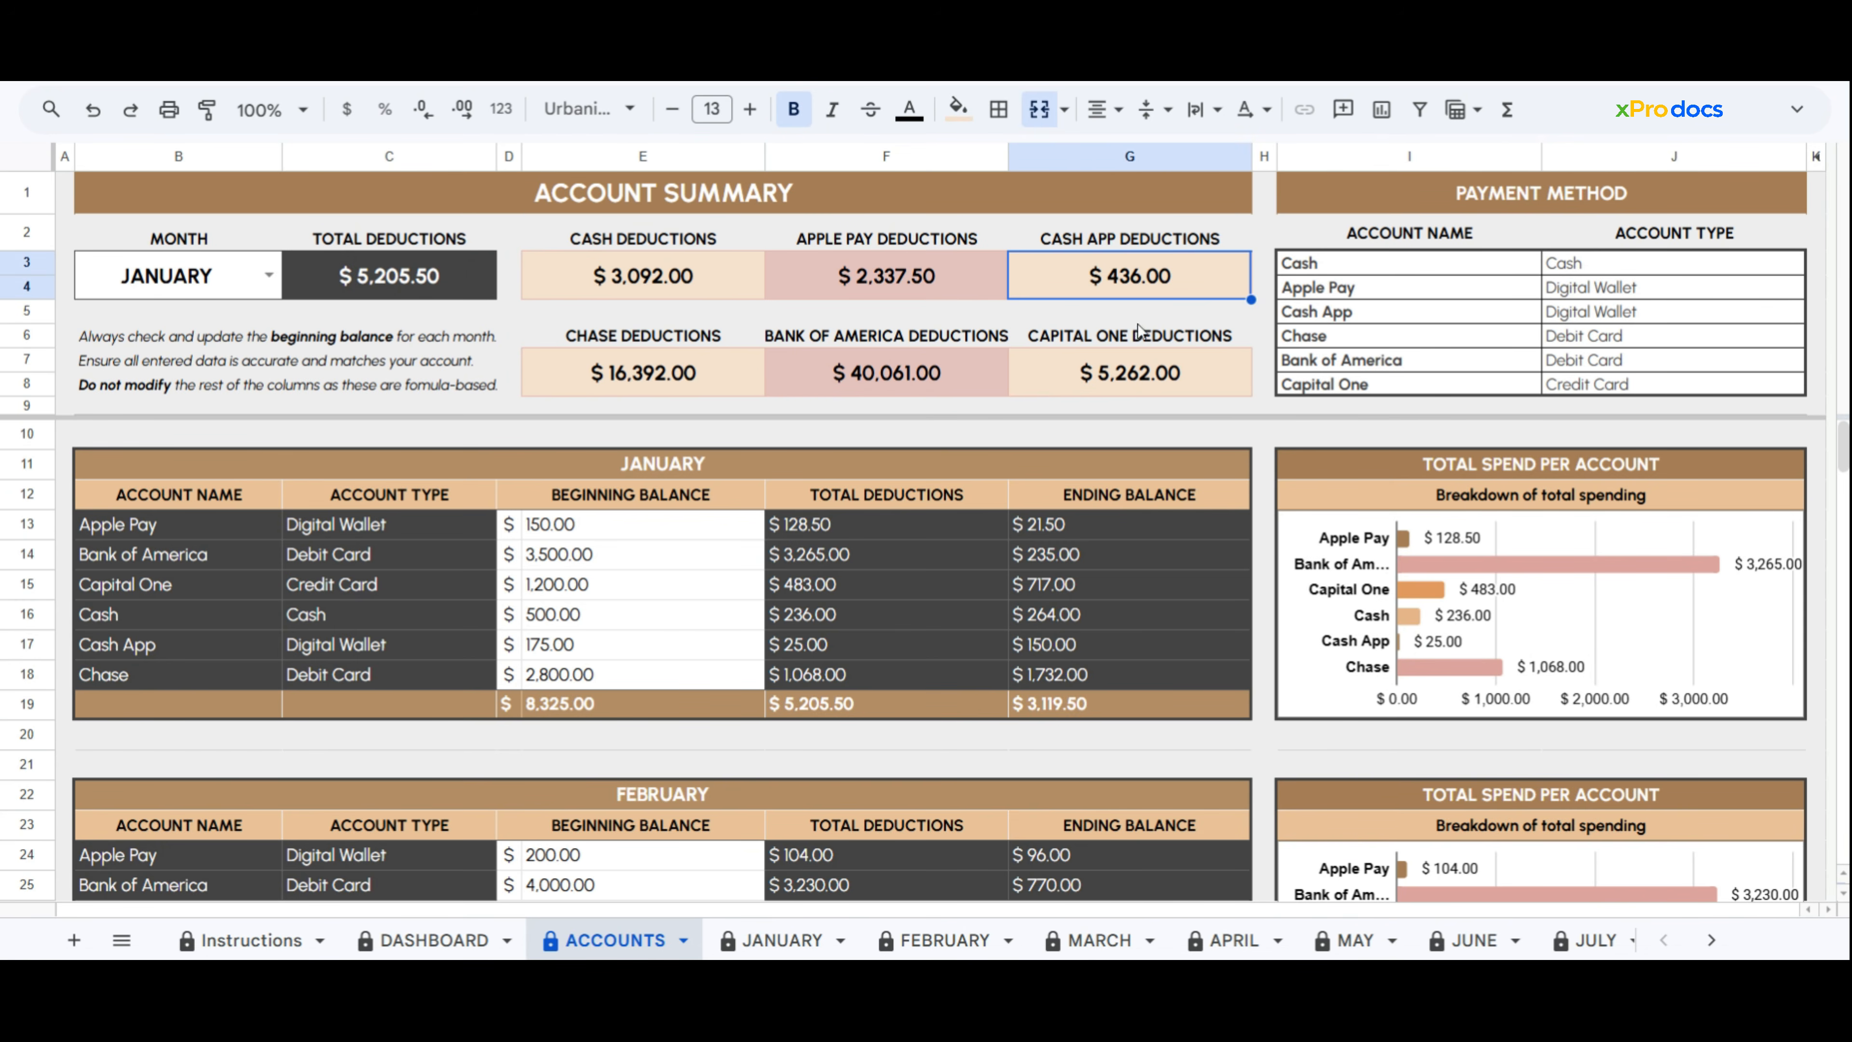
click(711, 394)
click(921, 394)
click(1244, 398)
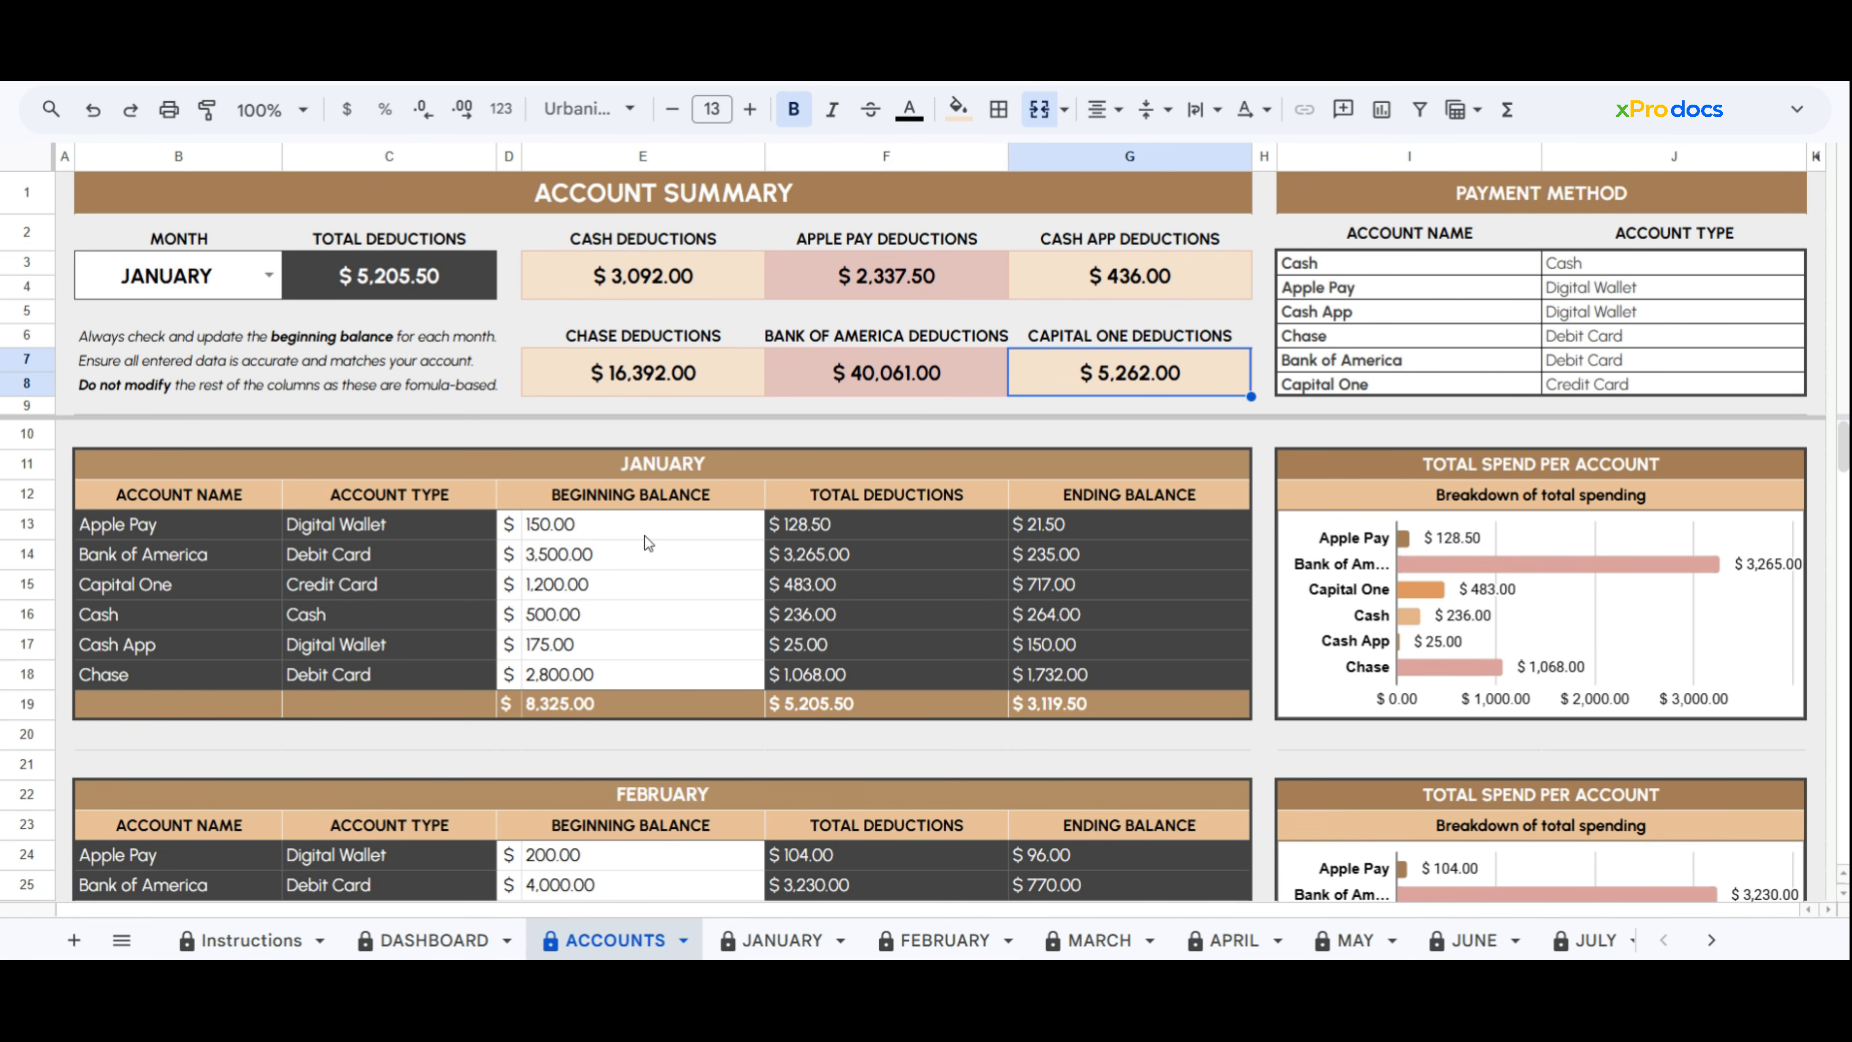
Clear January's beginning balances and enter 150 for Apple Pay and 3500 for Bank of America
drag(646, 526, 634, 677)
key(Delete)
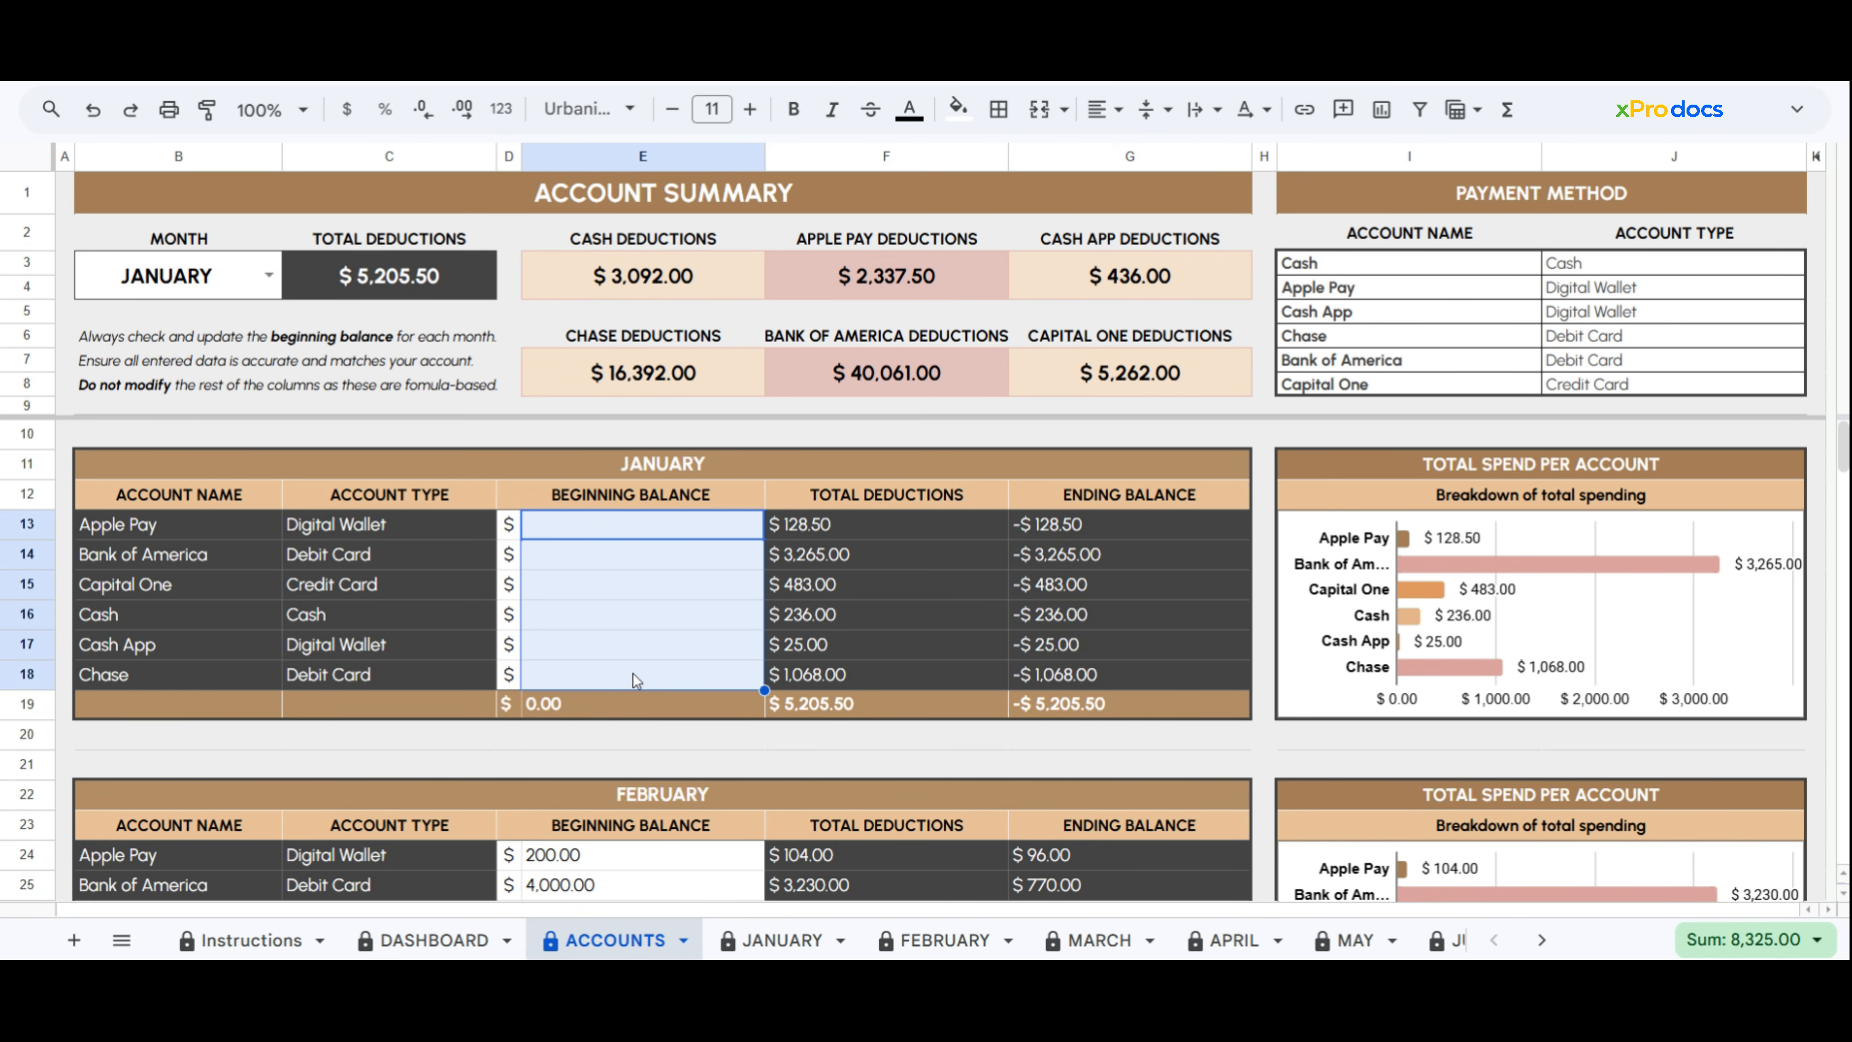
click(646, 530)
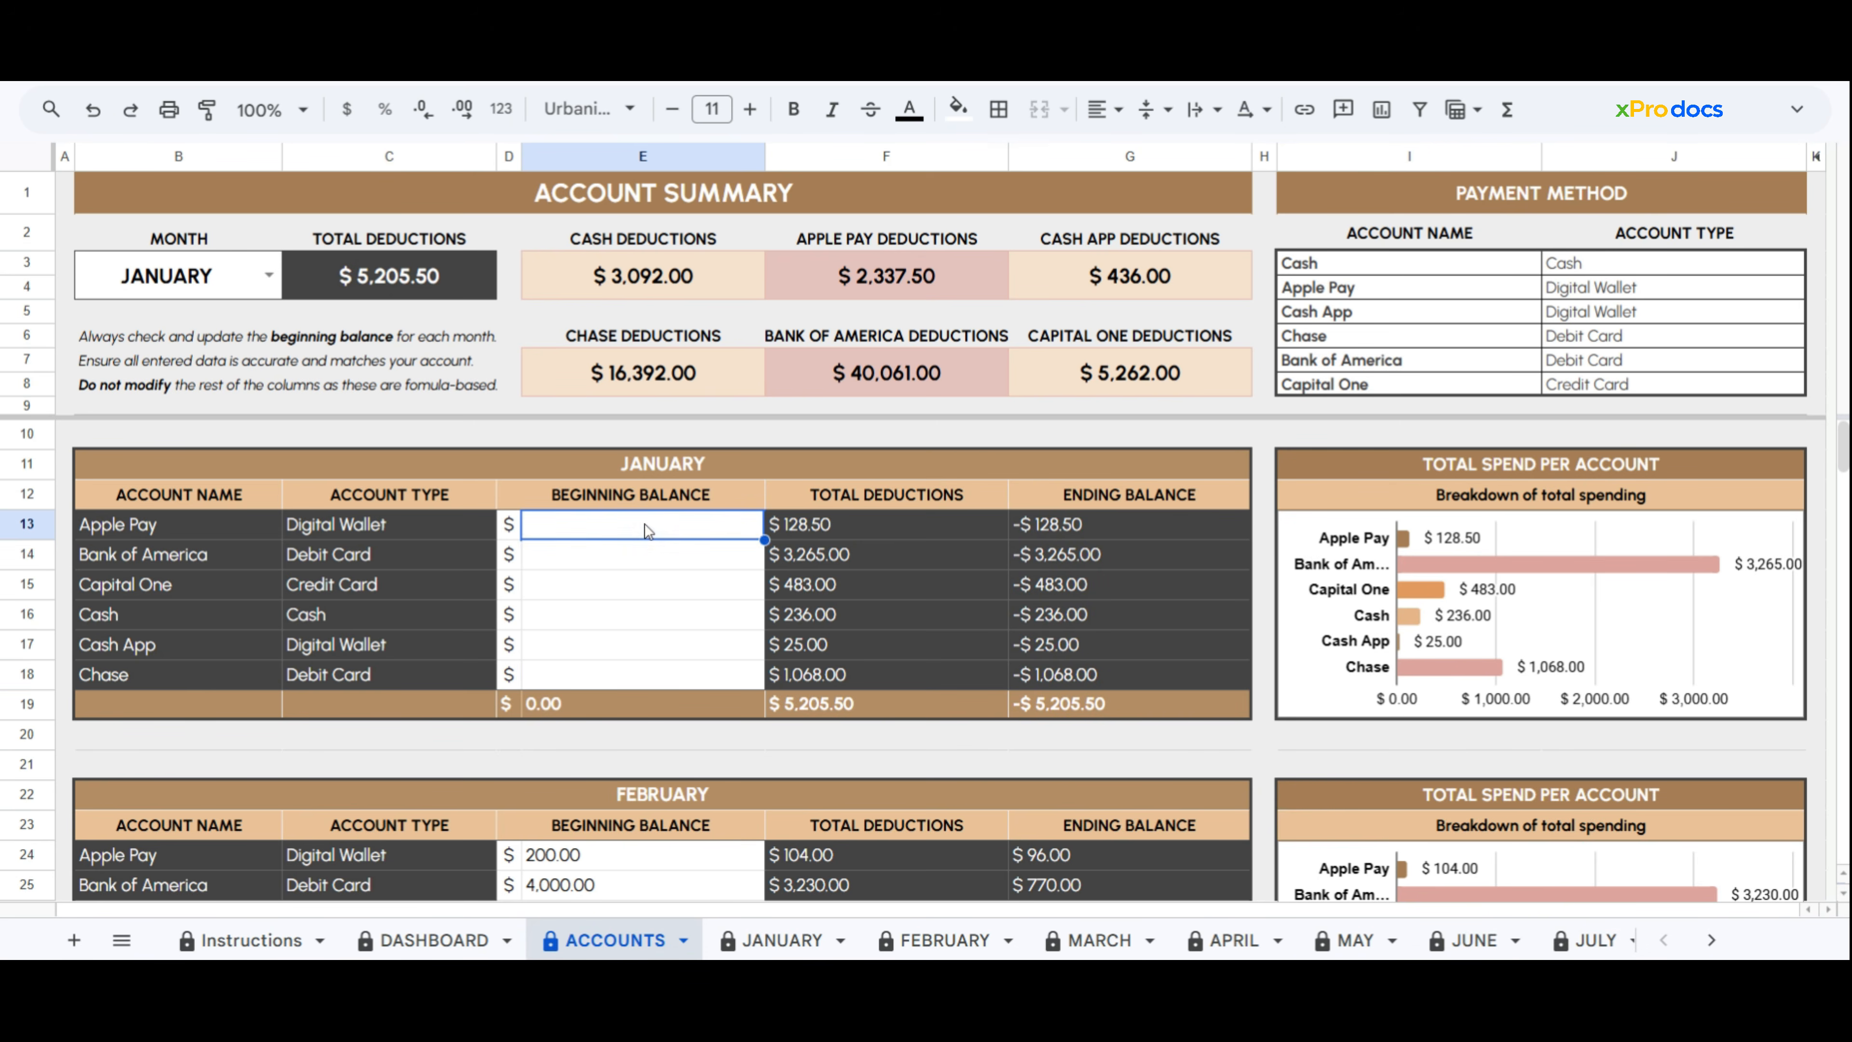
text(150)
key(Return)
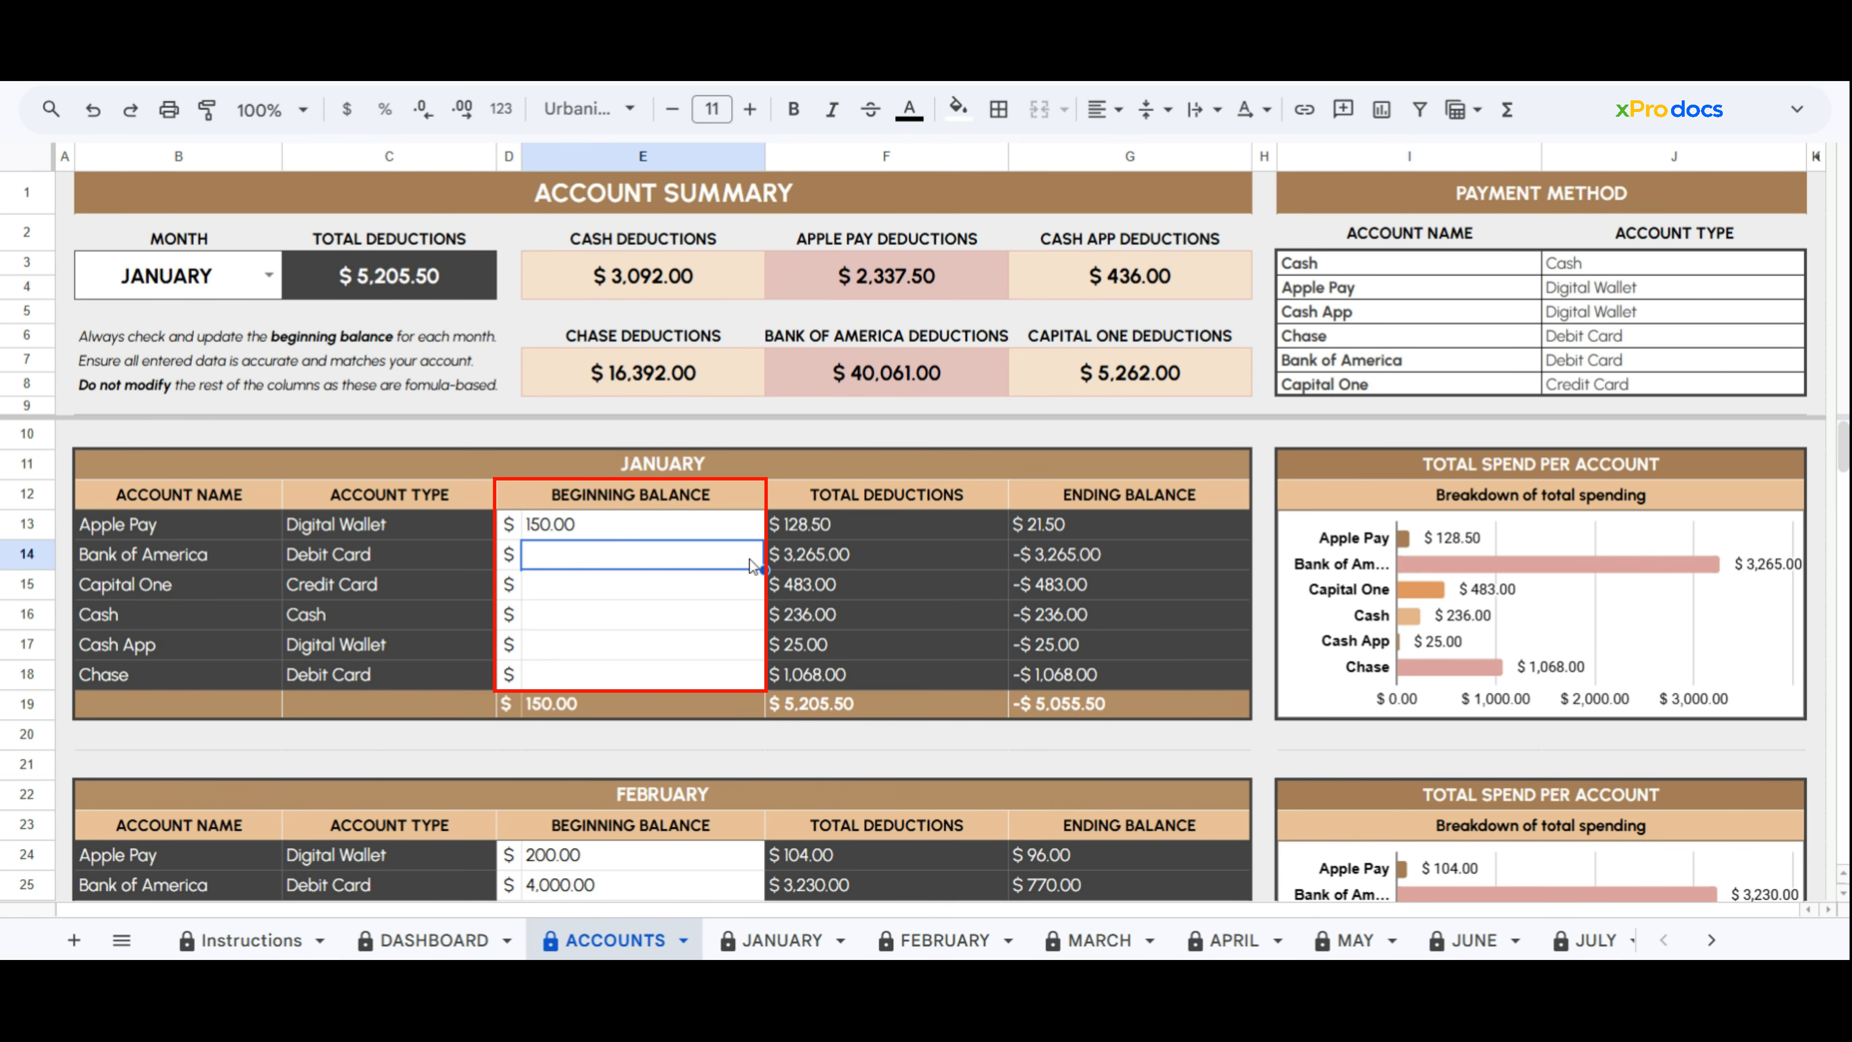
text(3500)
key(Return)
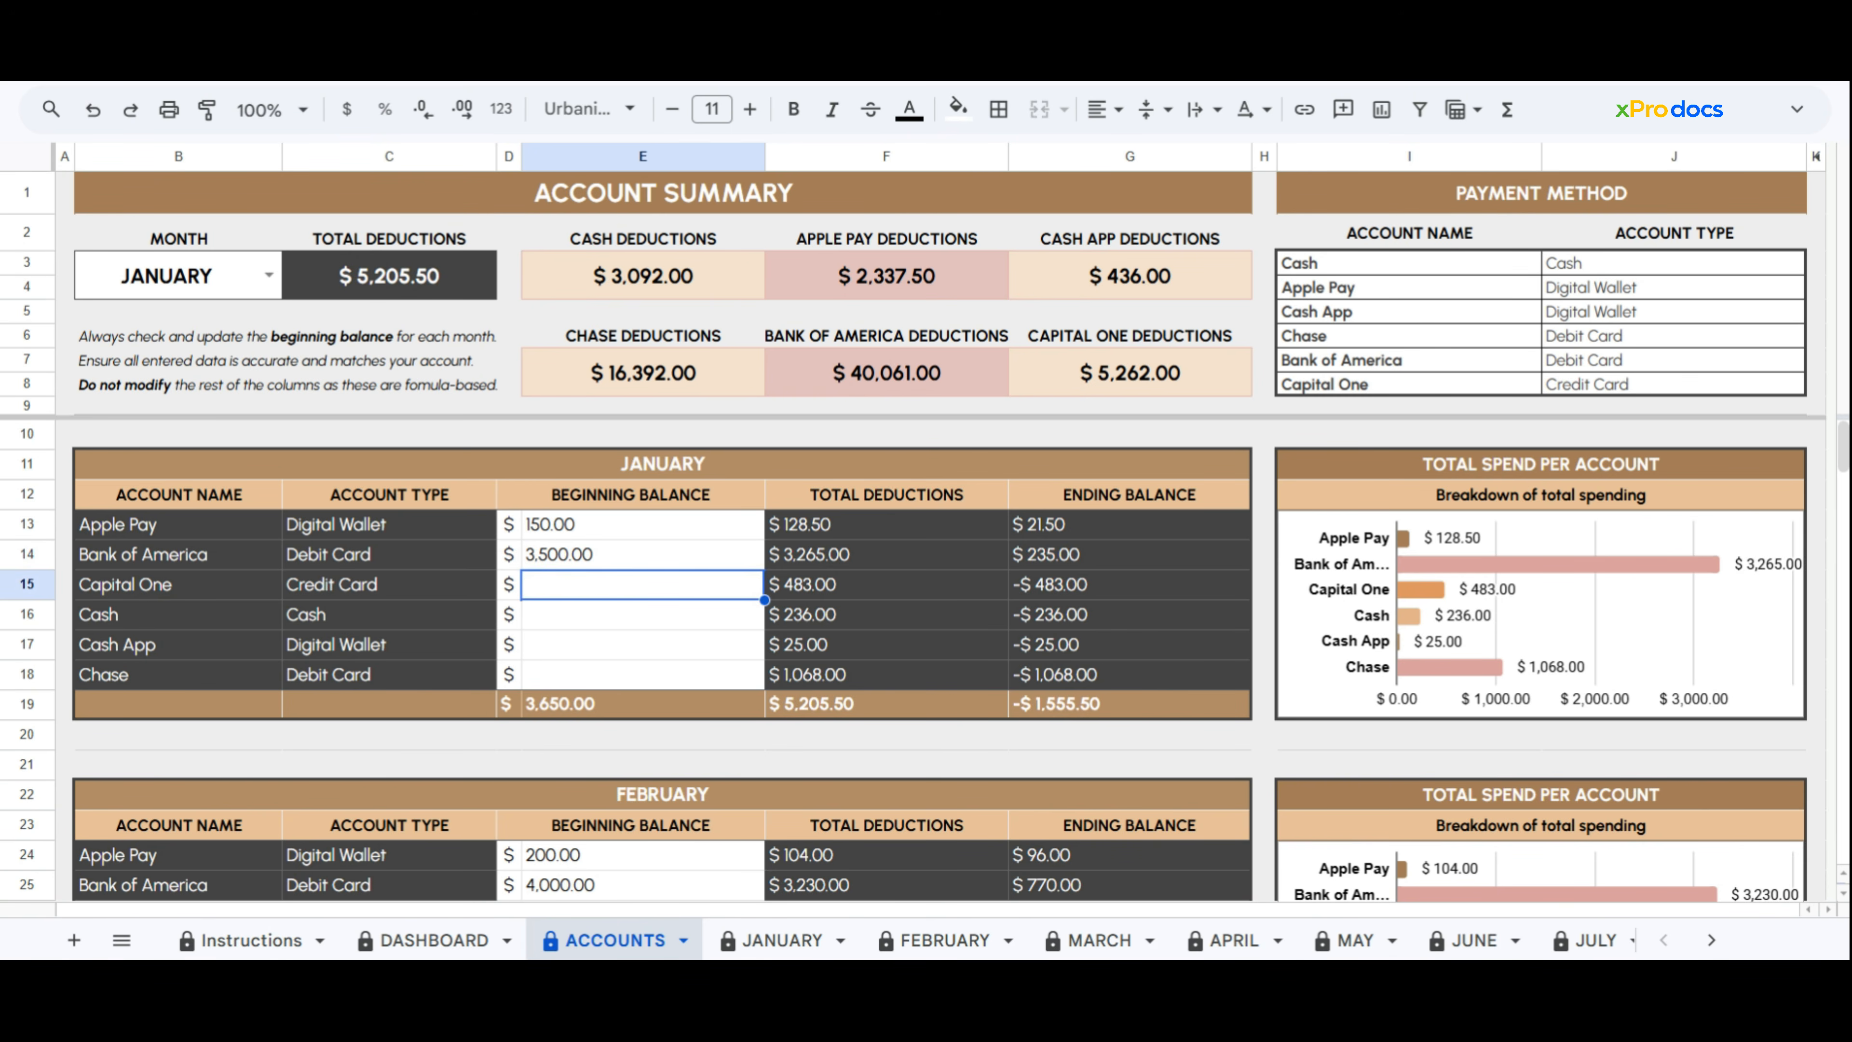
Enter January beginning balances of 1200 for Capital One, 500 for Cash, 175 for Cash App and 2800 for Chase
text(1200)
key(Return)
text(500)
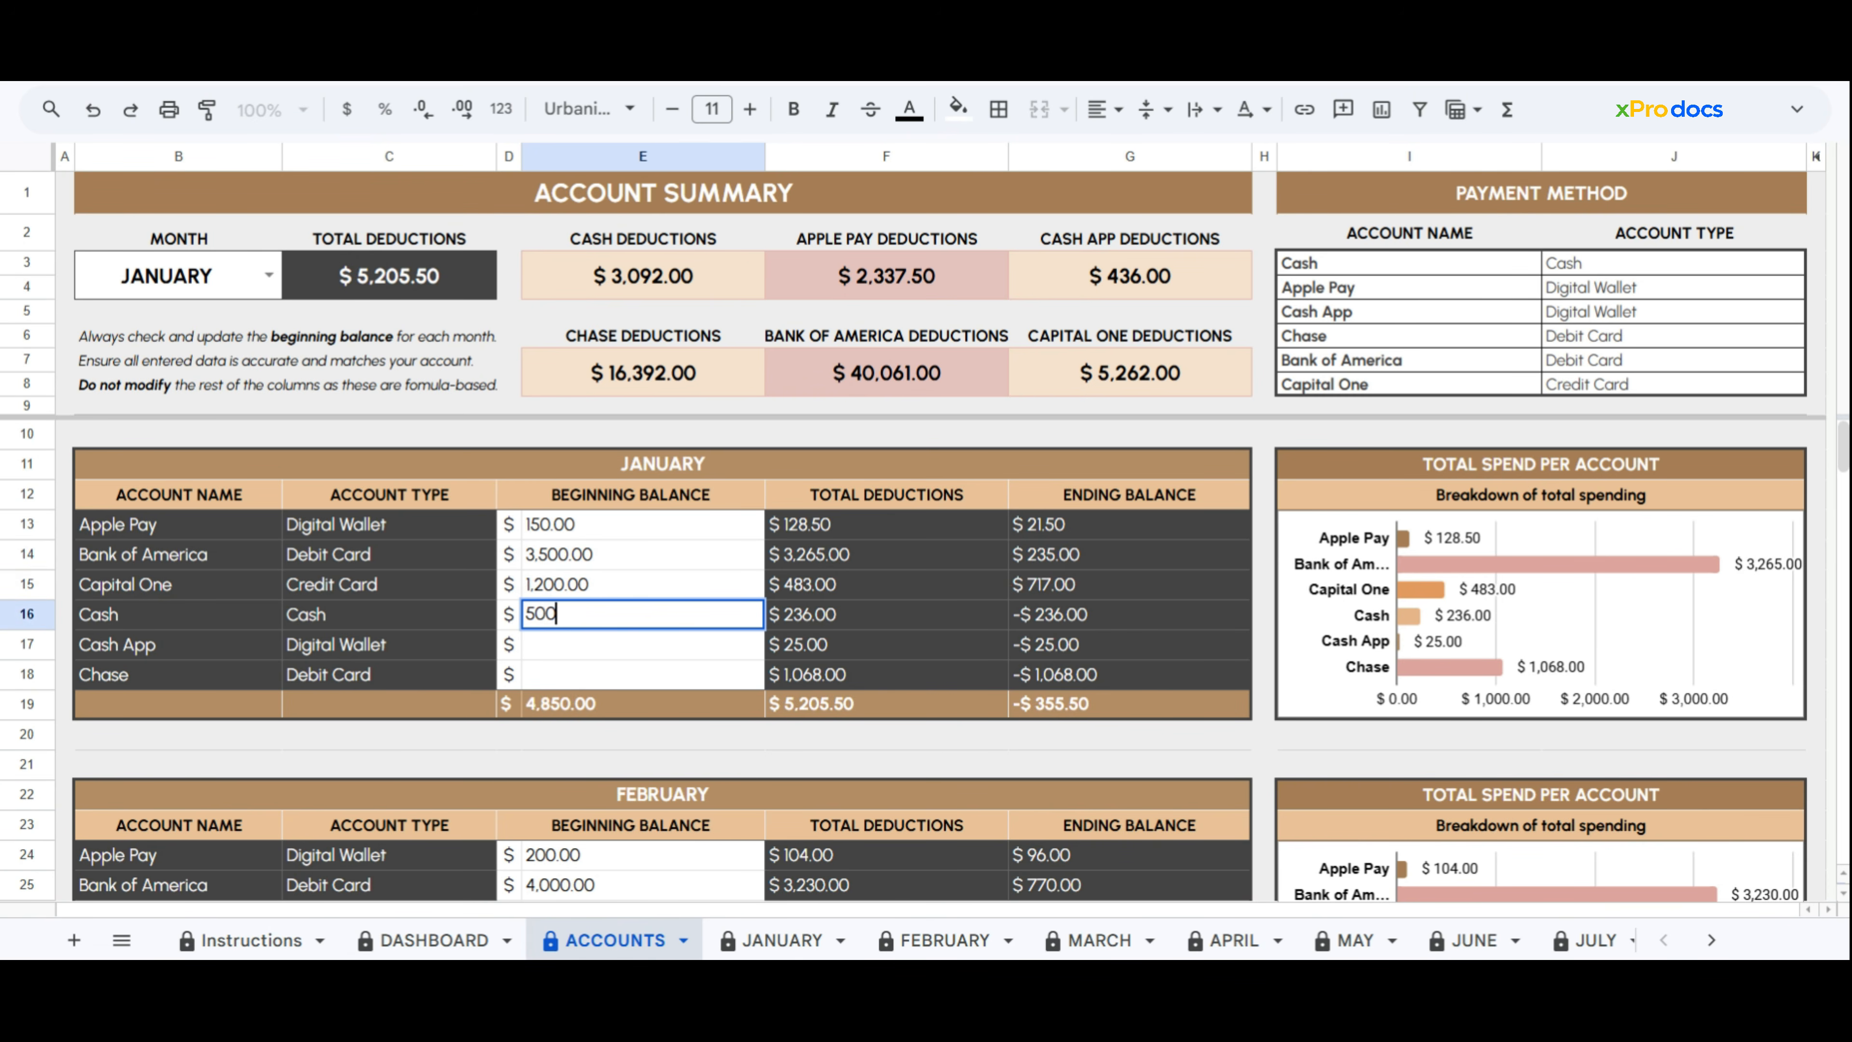
key(Return)
text(175)
key(Return)
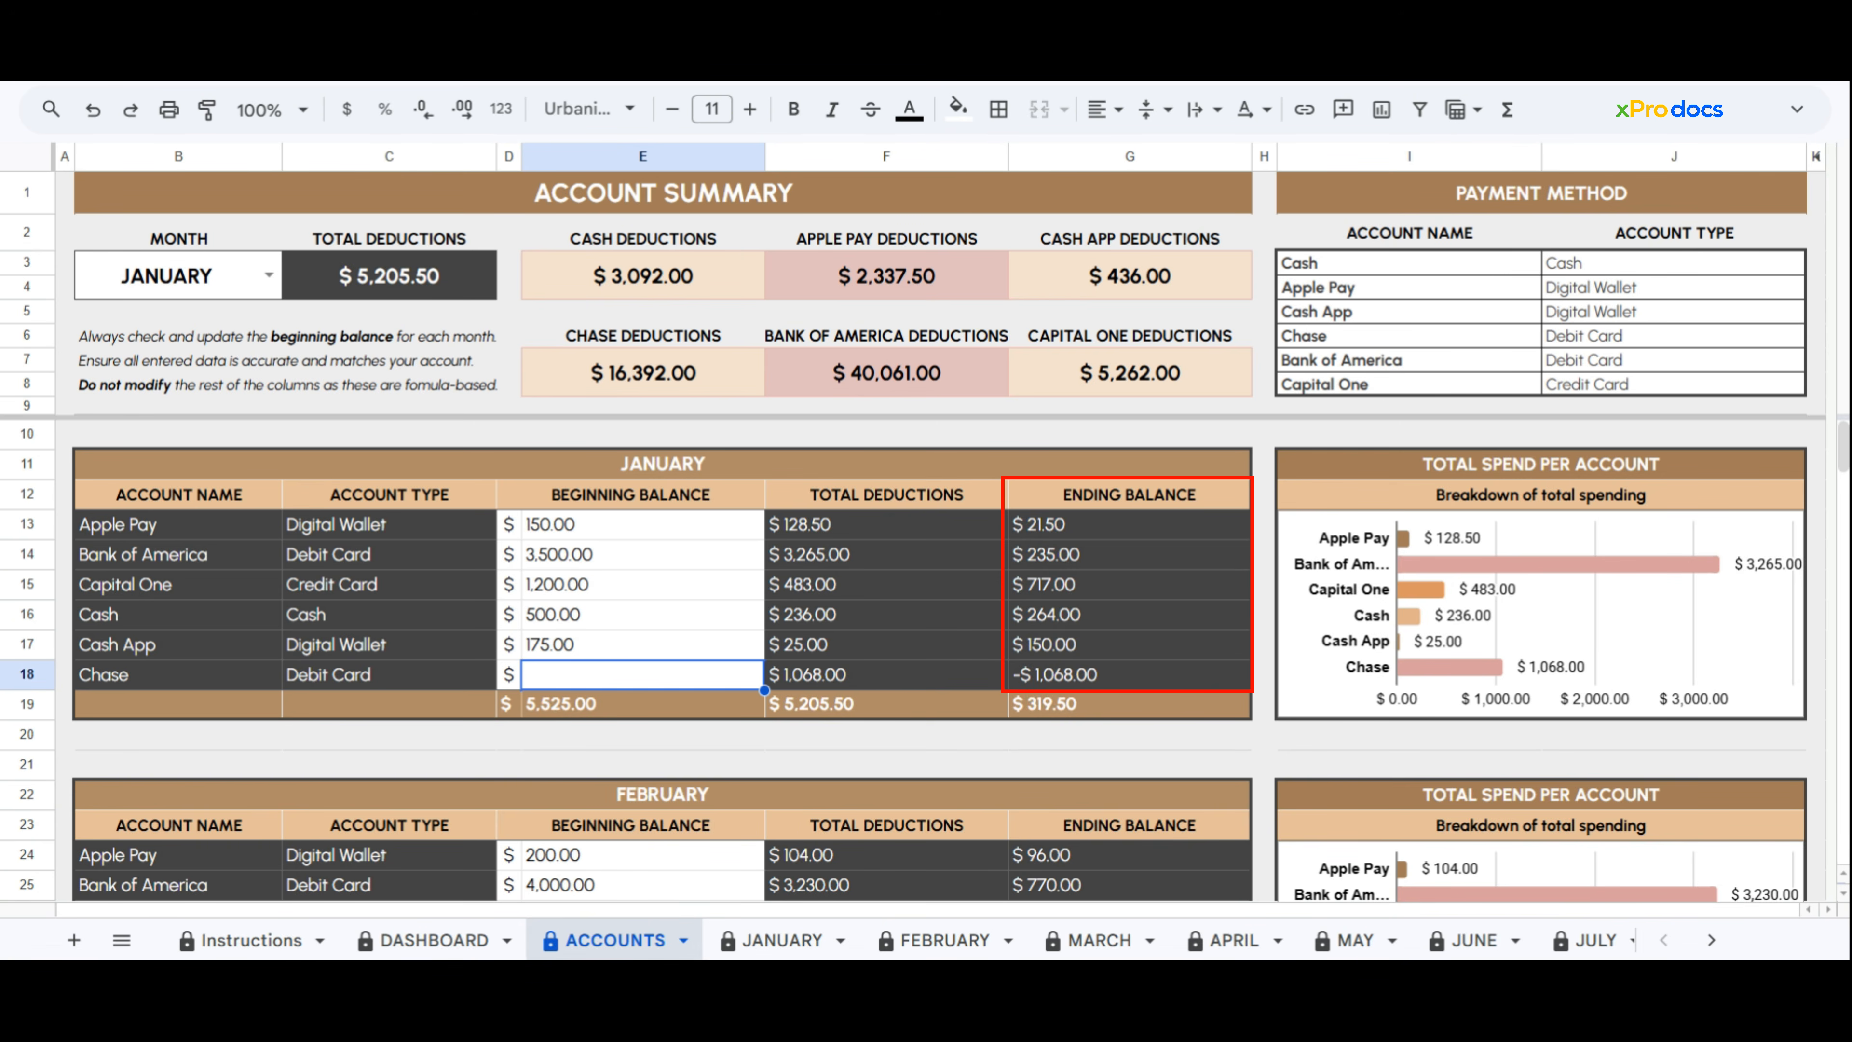
text(2800)
key(Return)
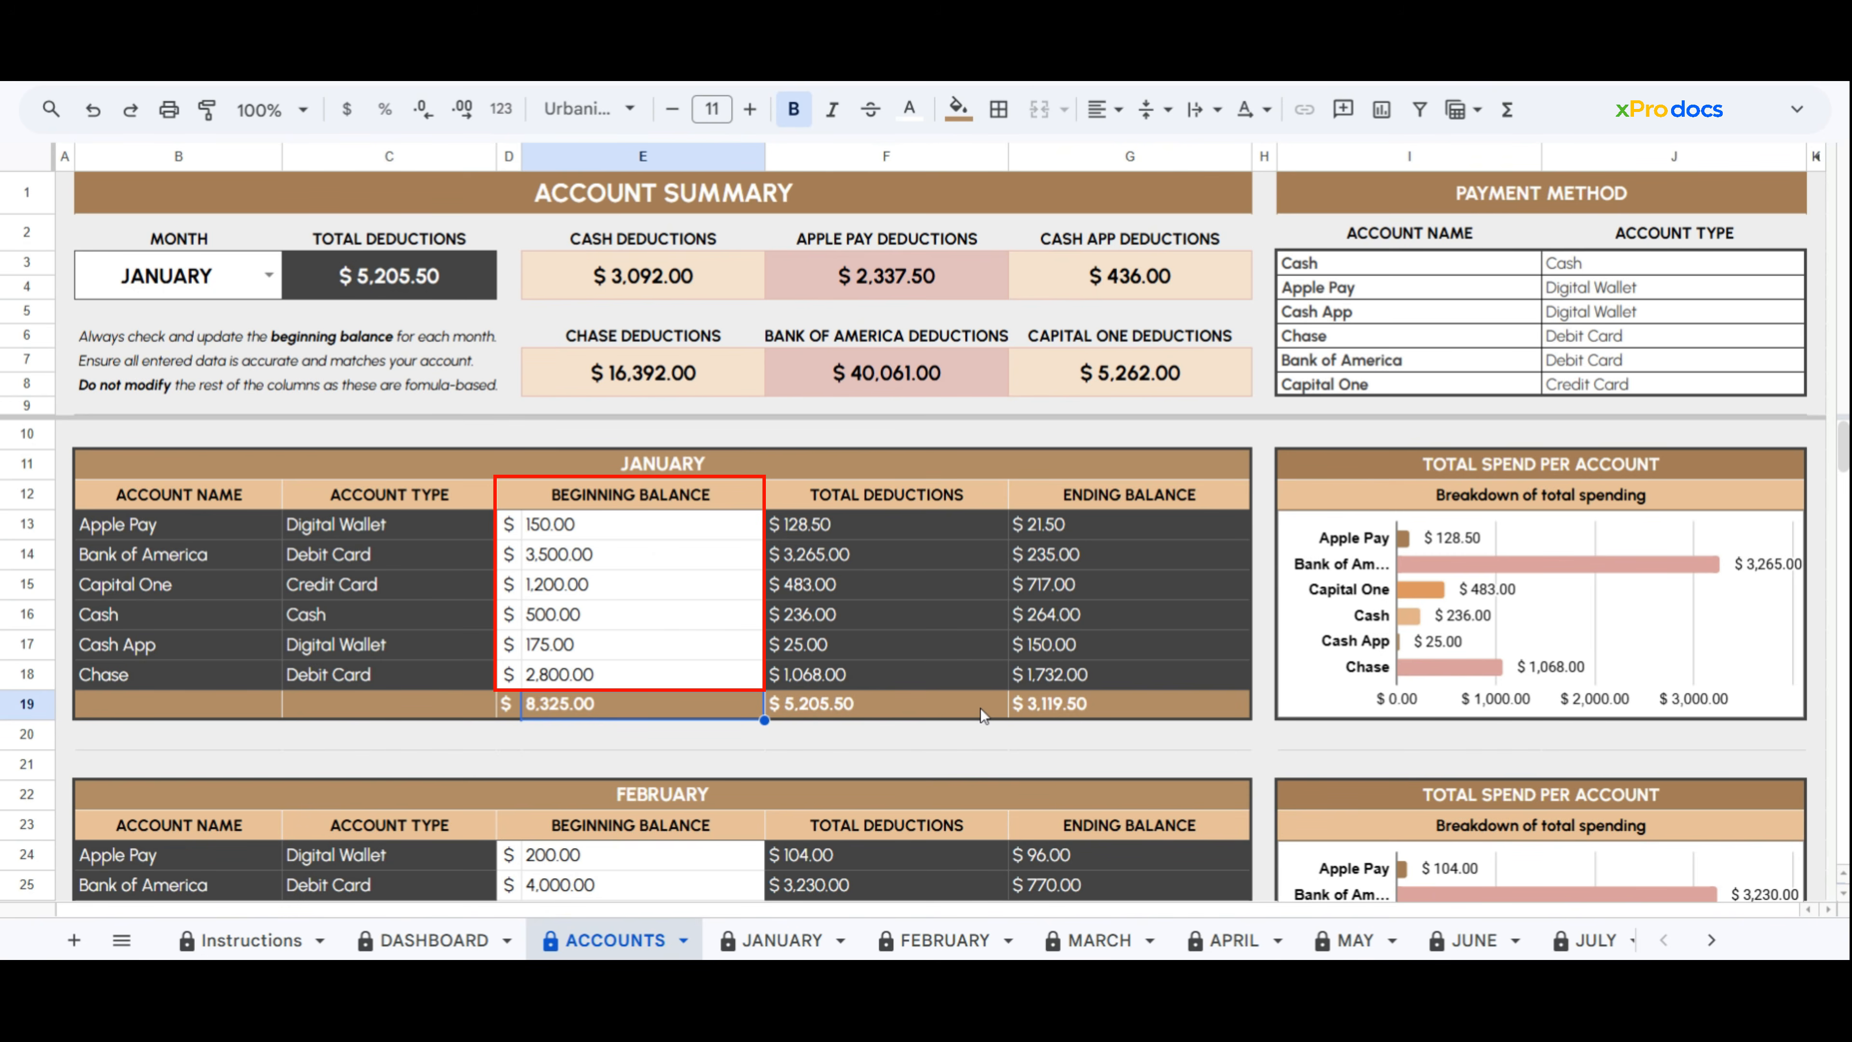
Review January's total deductions and ending balance totals, and February's beginning balances
click(1000, 708)
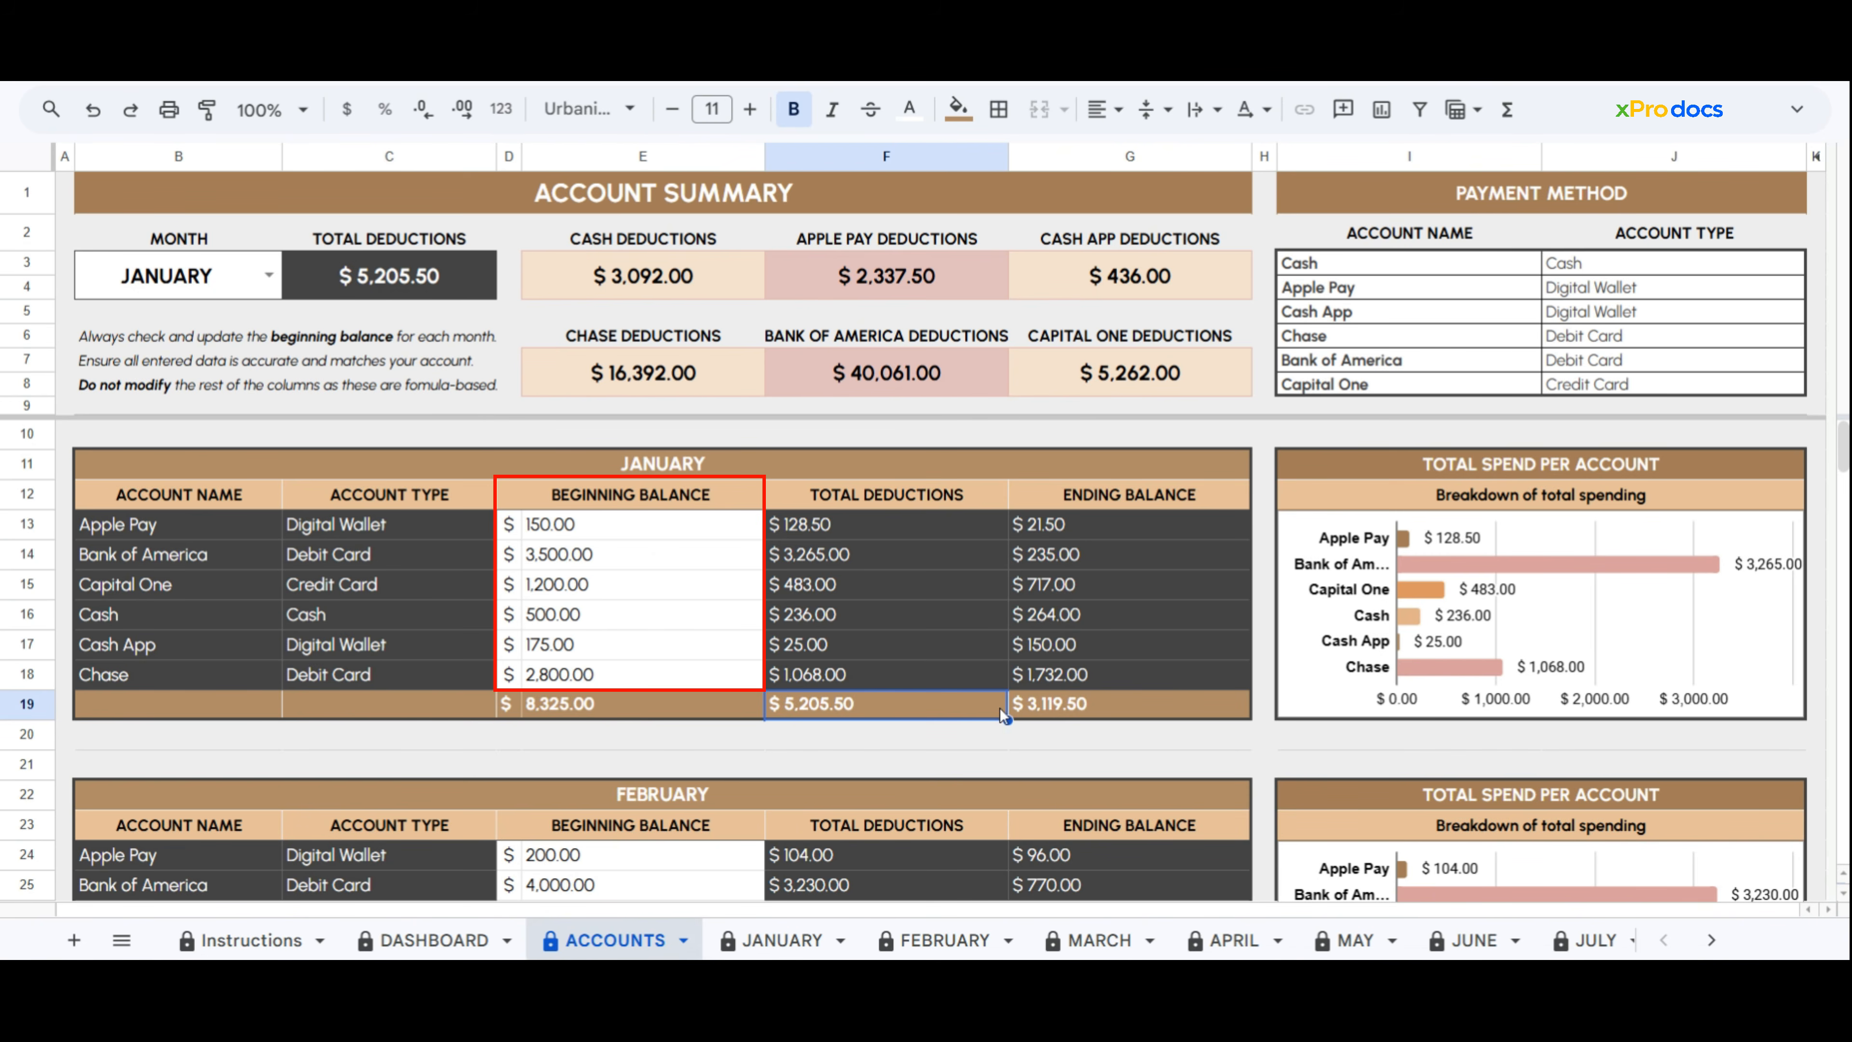
click(1236, 706)
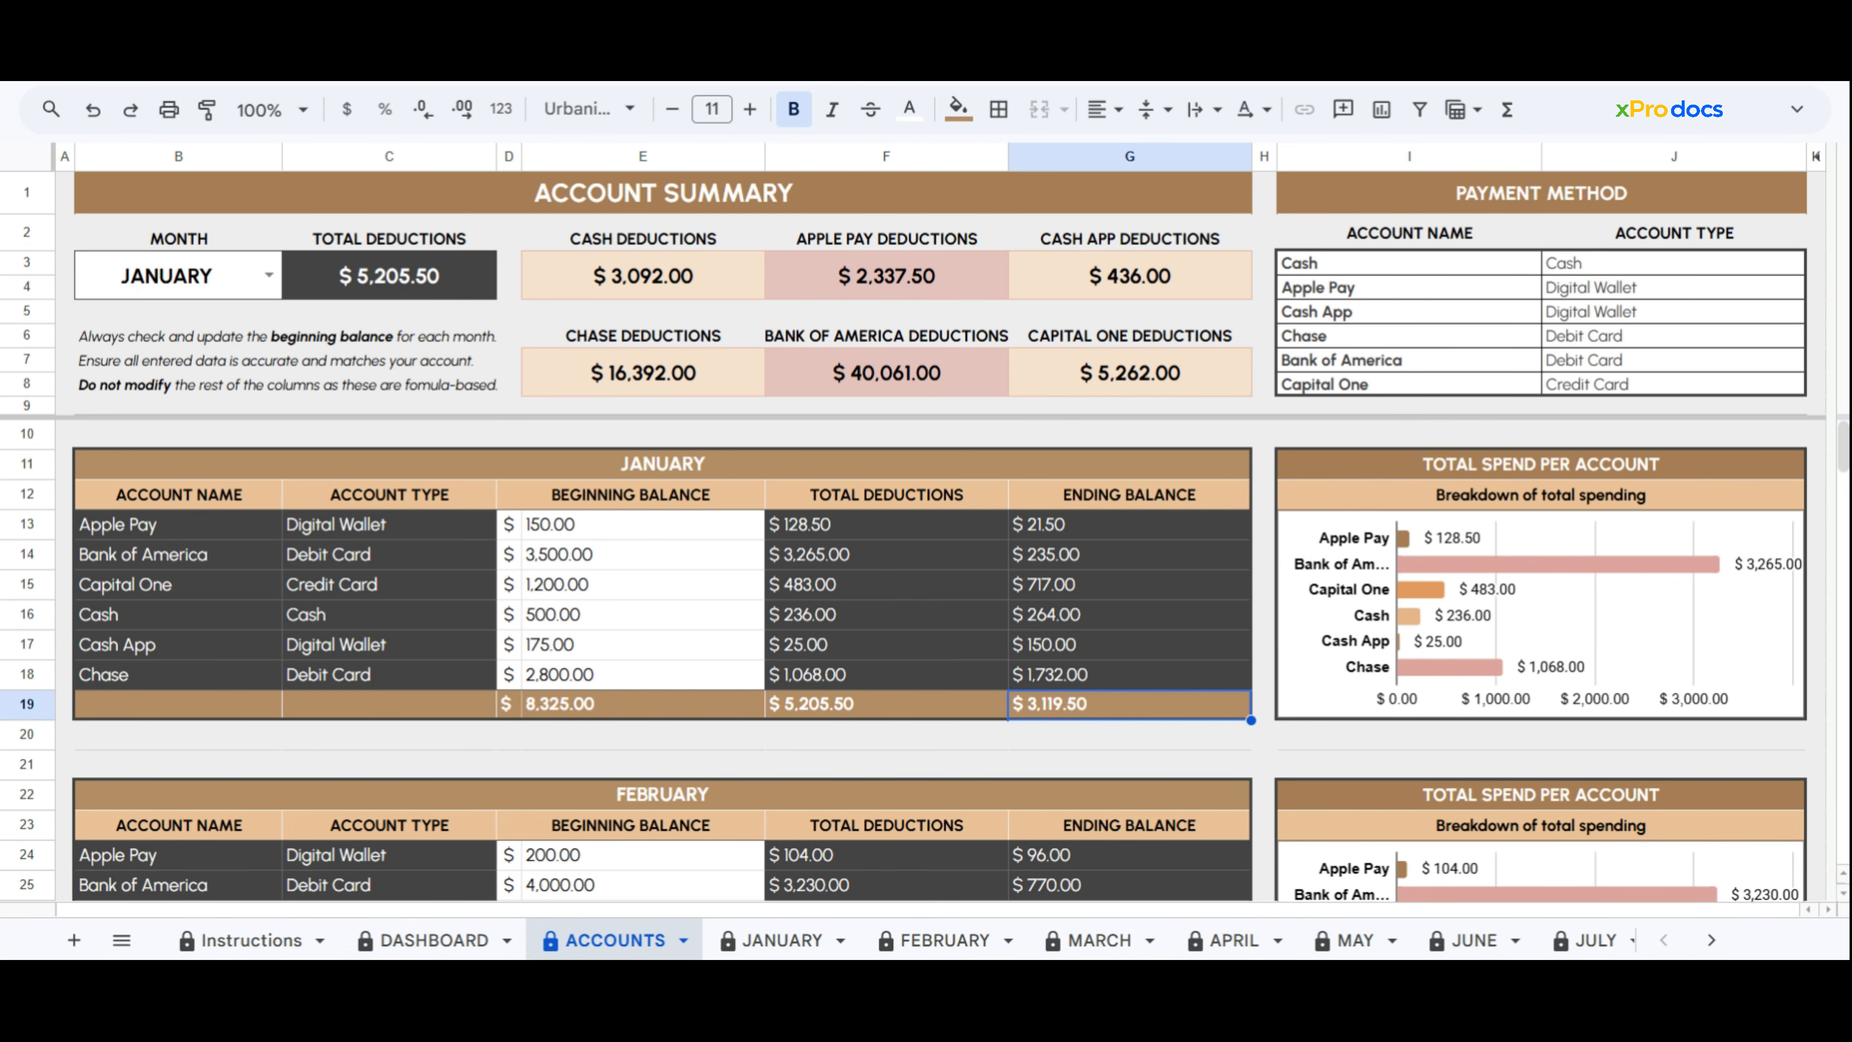
scroll(1242, 707, down, 4)
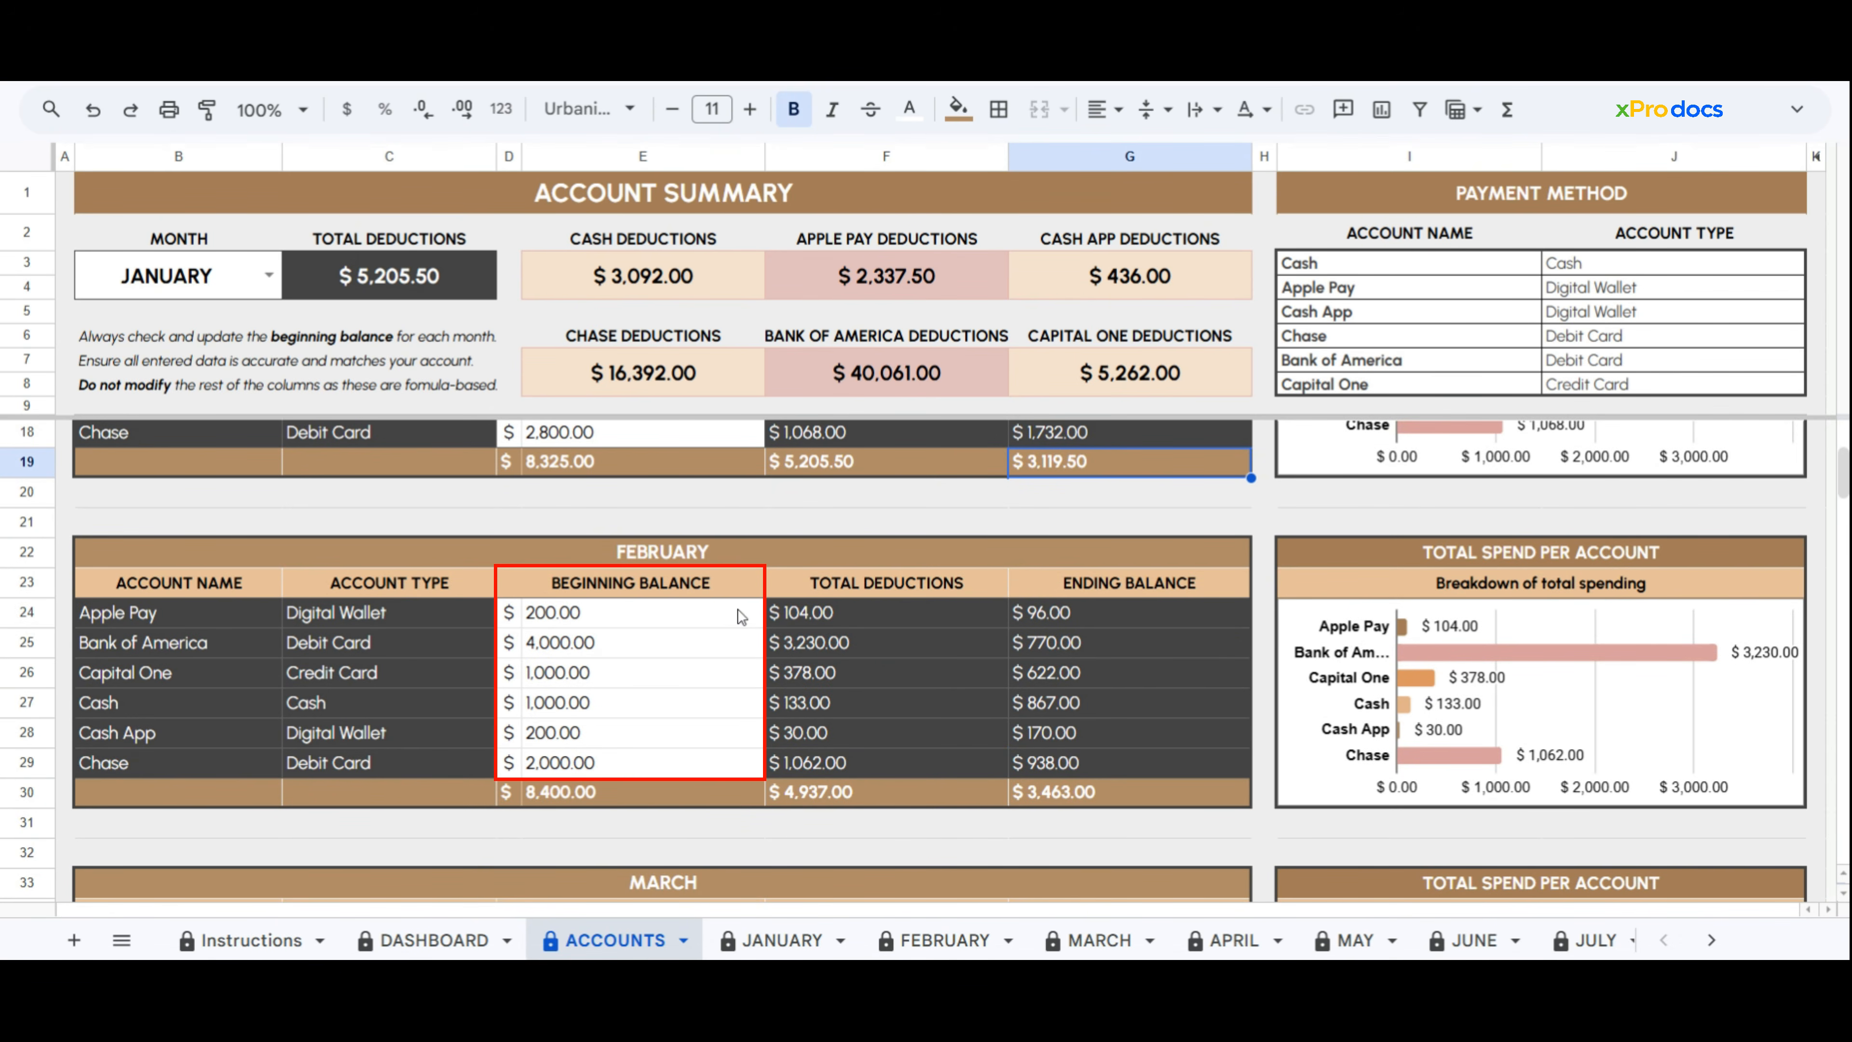
drag(738, 617, 738, 763)
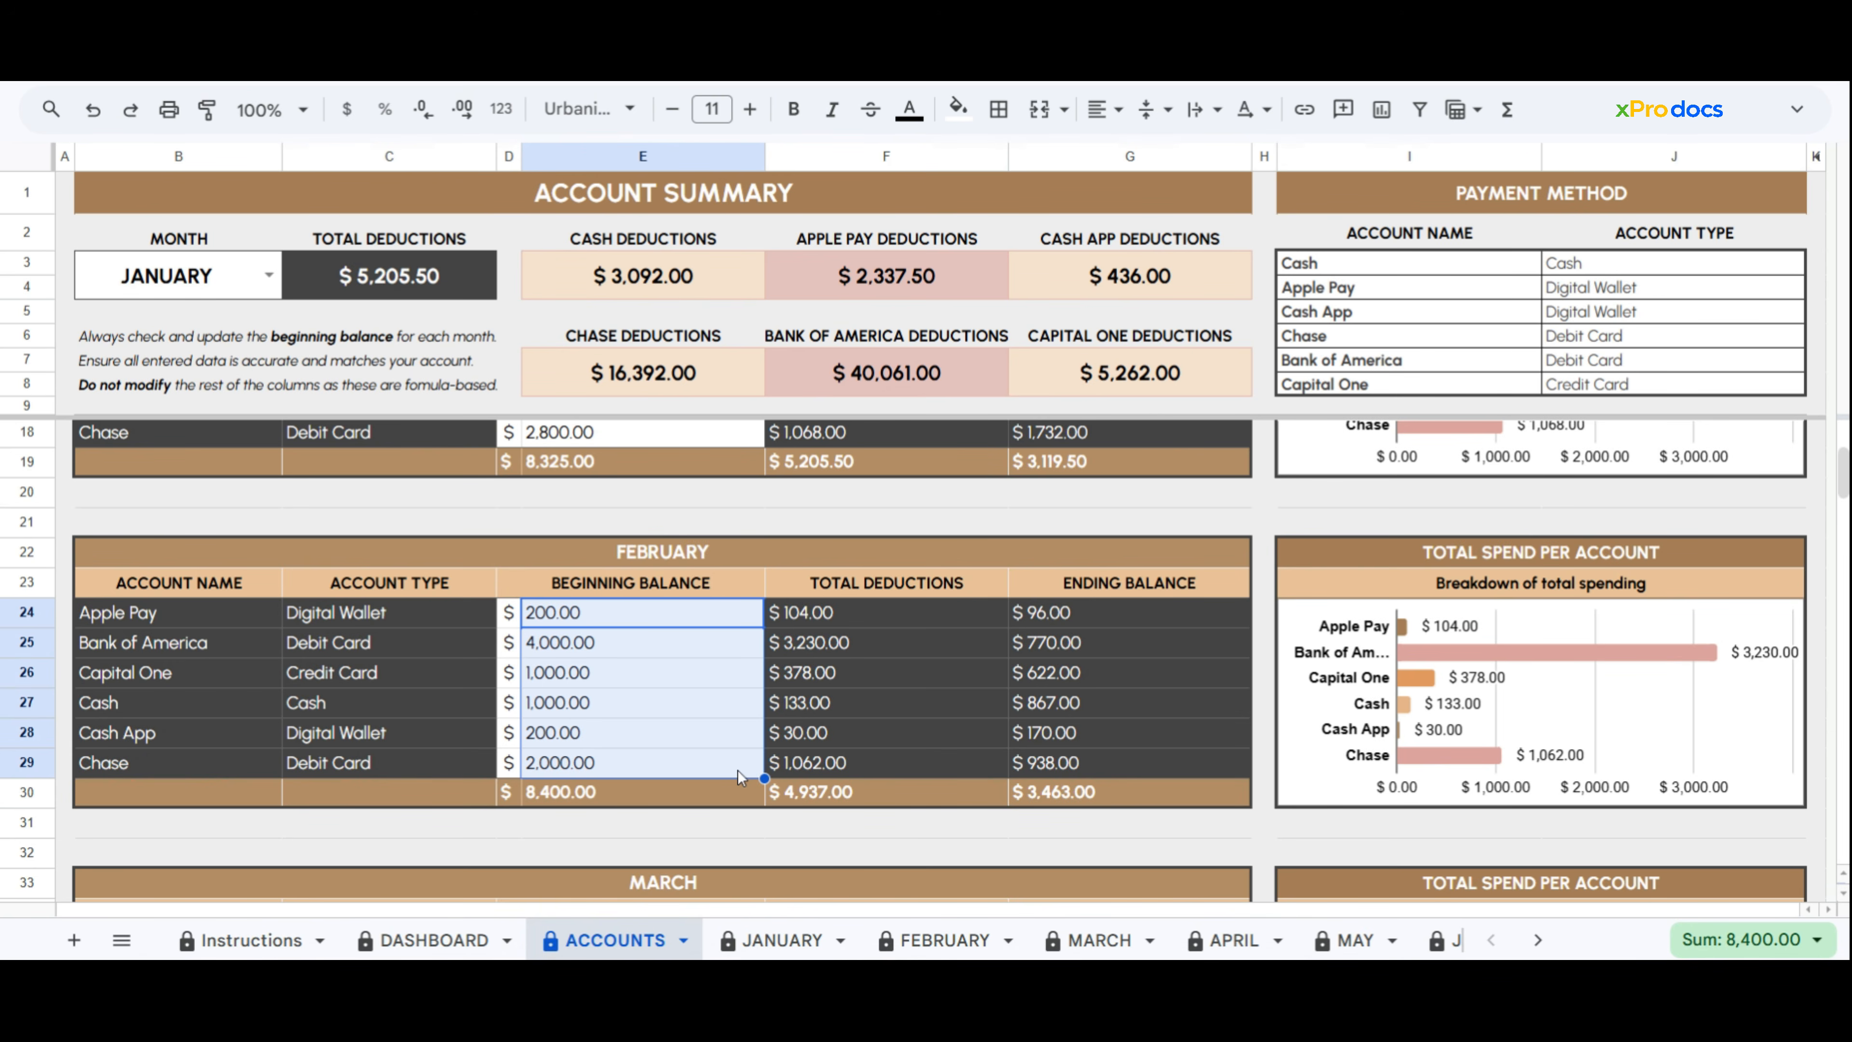
click(732, 793)
scroll(1808, 777, up, 4)
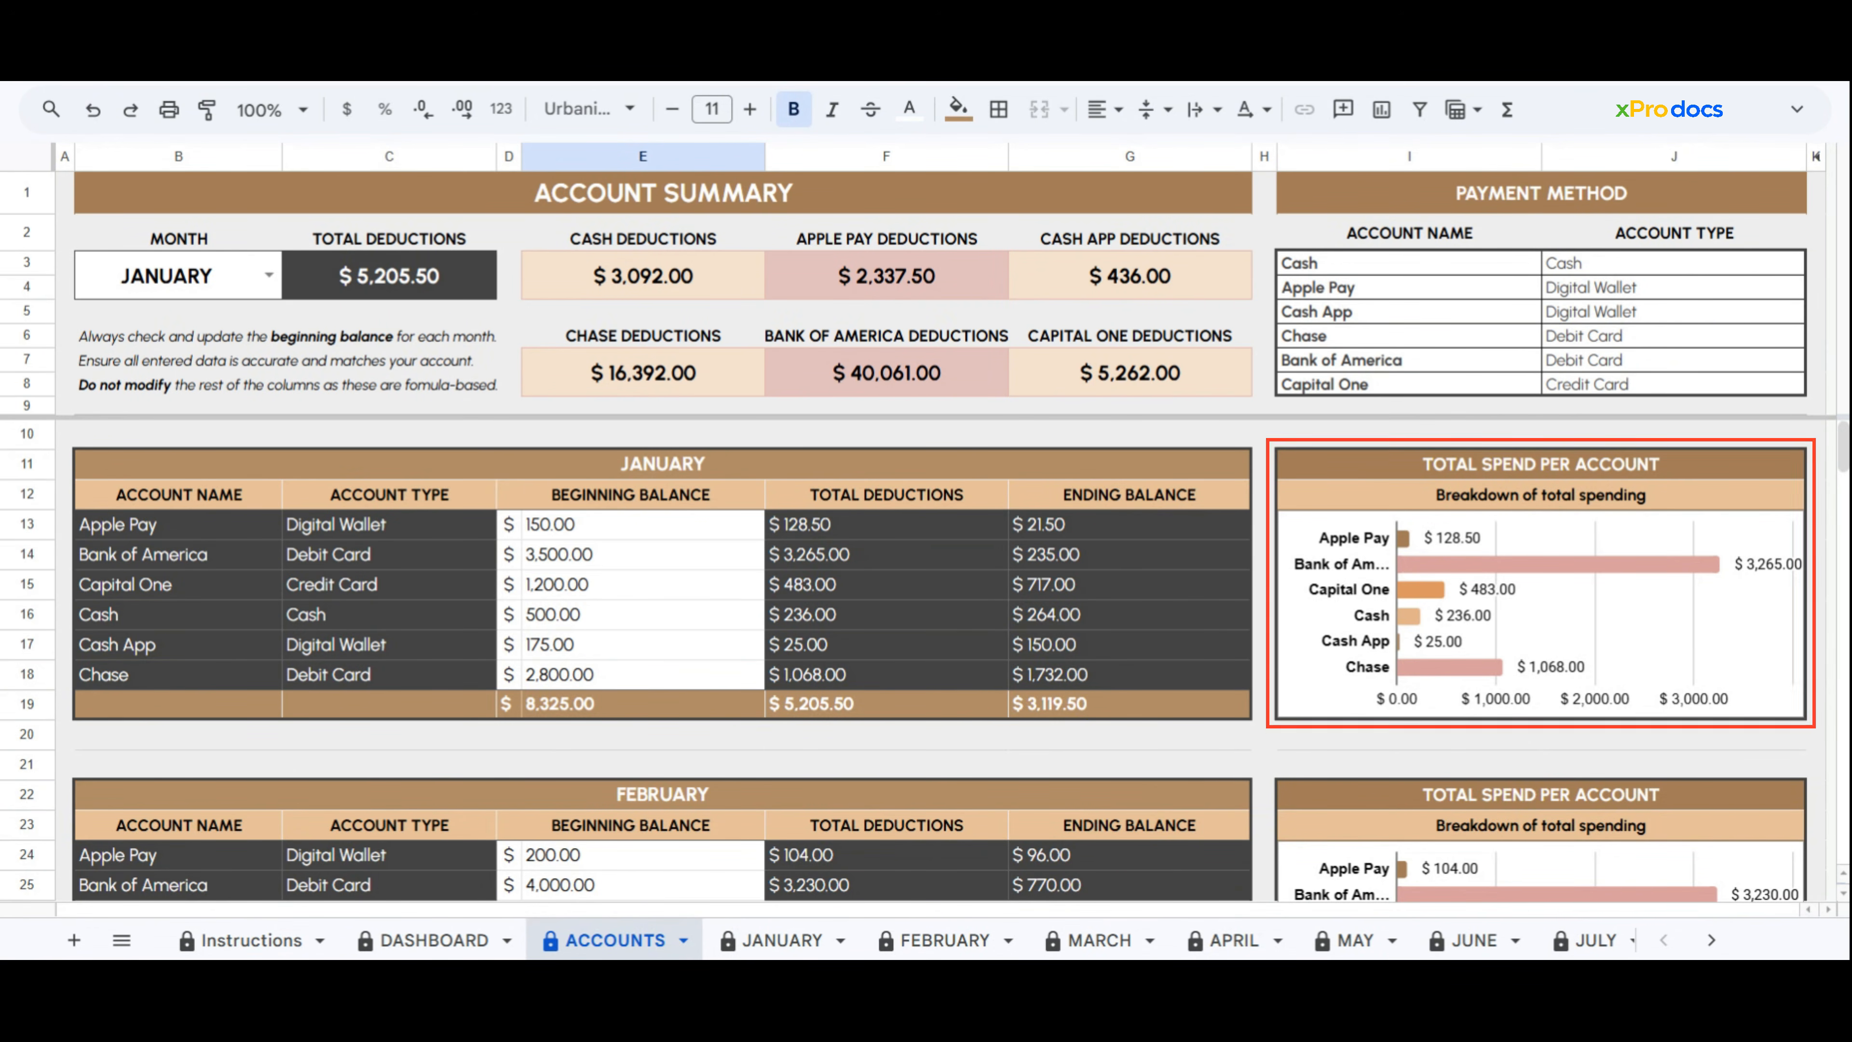
Review the monthly account tables and total spend per account charts from February through December
scroll(1793, 690, down, 3)
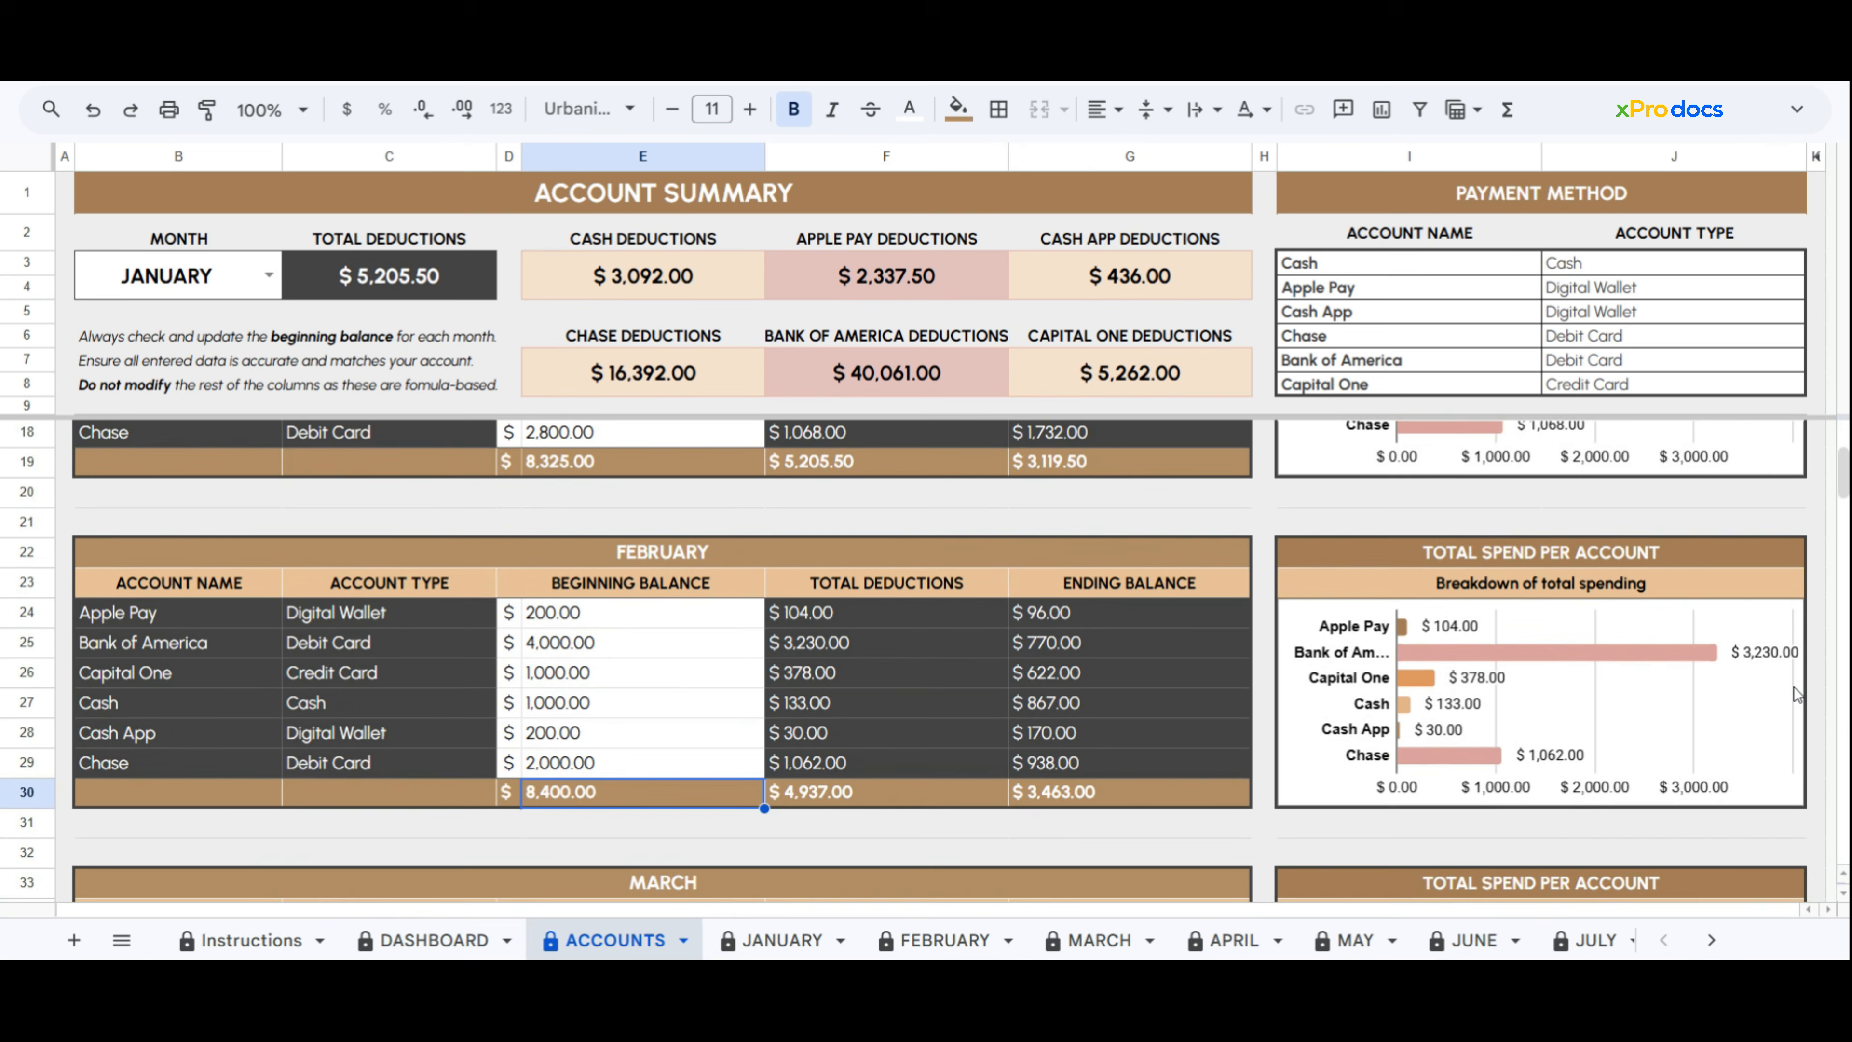
scroll(1823, 764, up, 2)
scroll(1823, 765, down, 20)
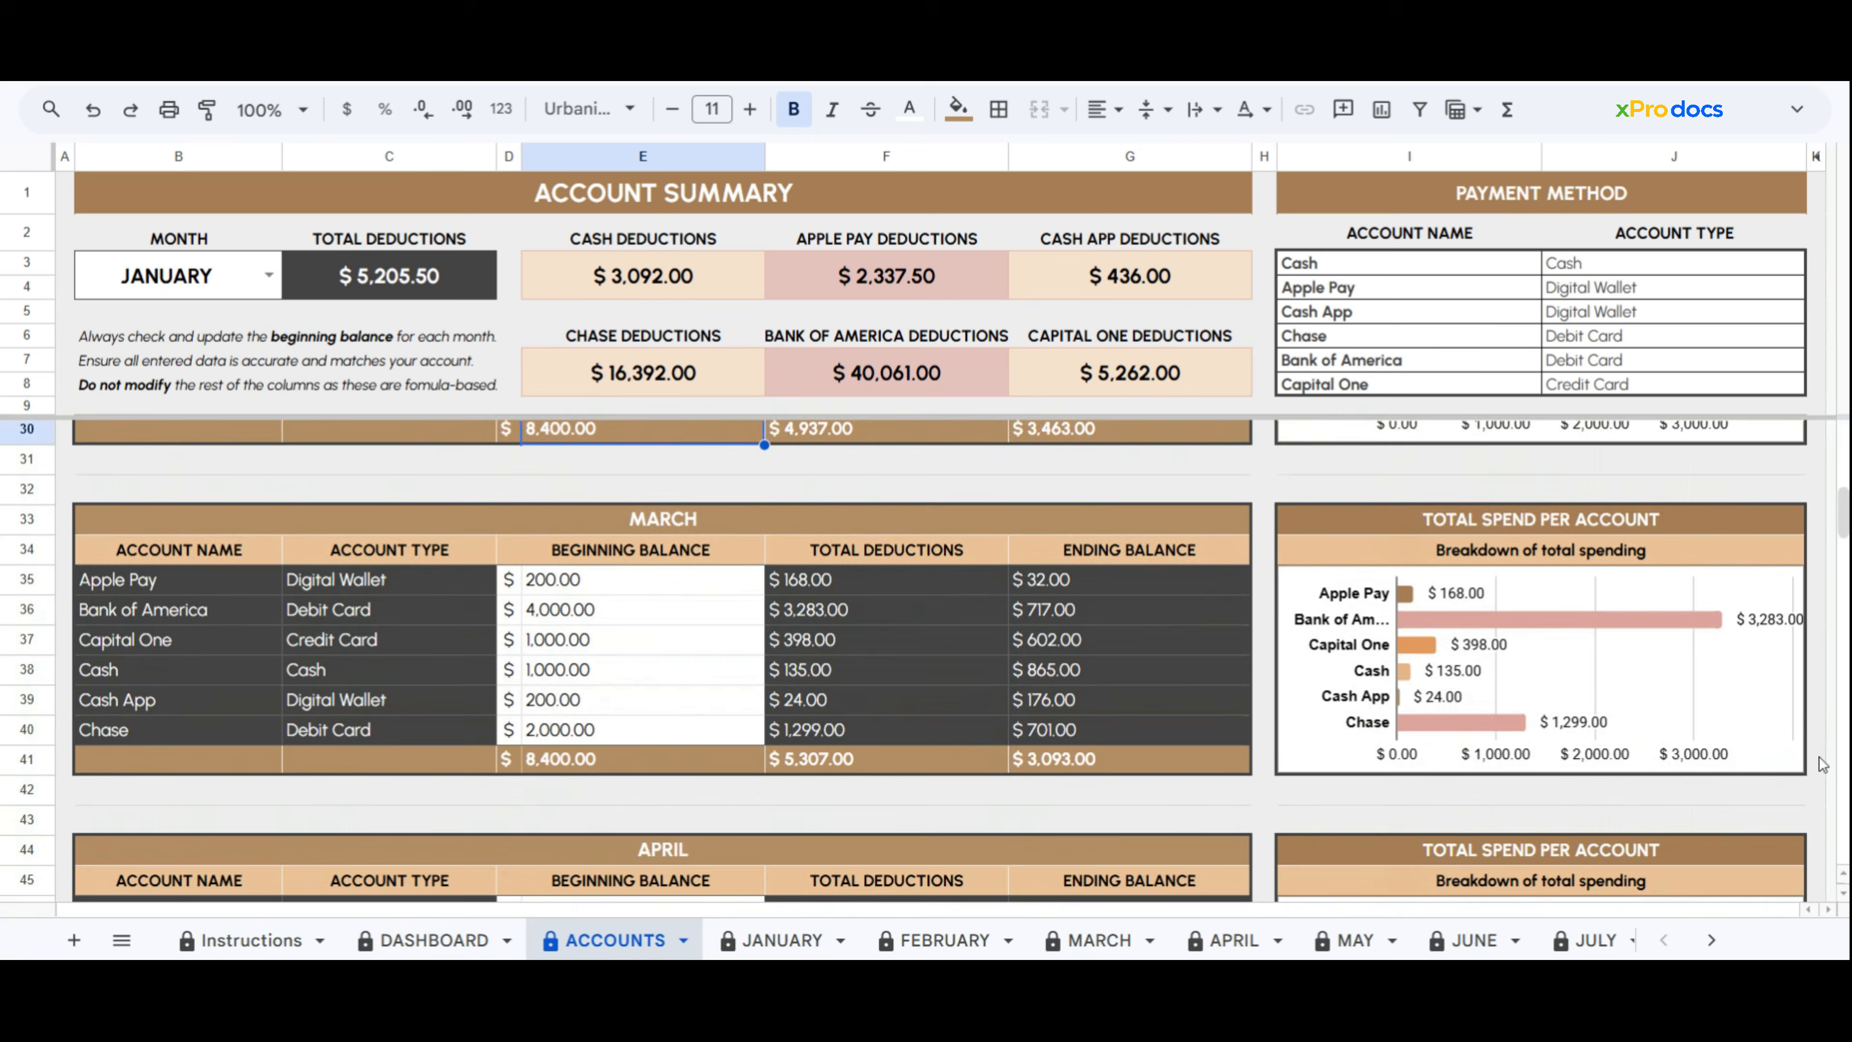
scroll(1823, 765, down, 2)
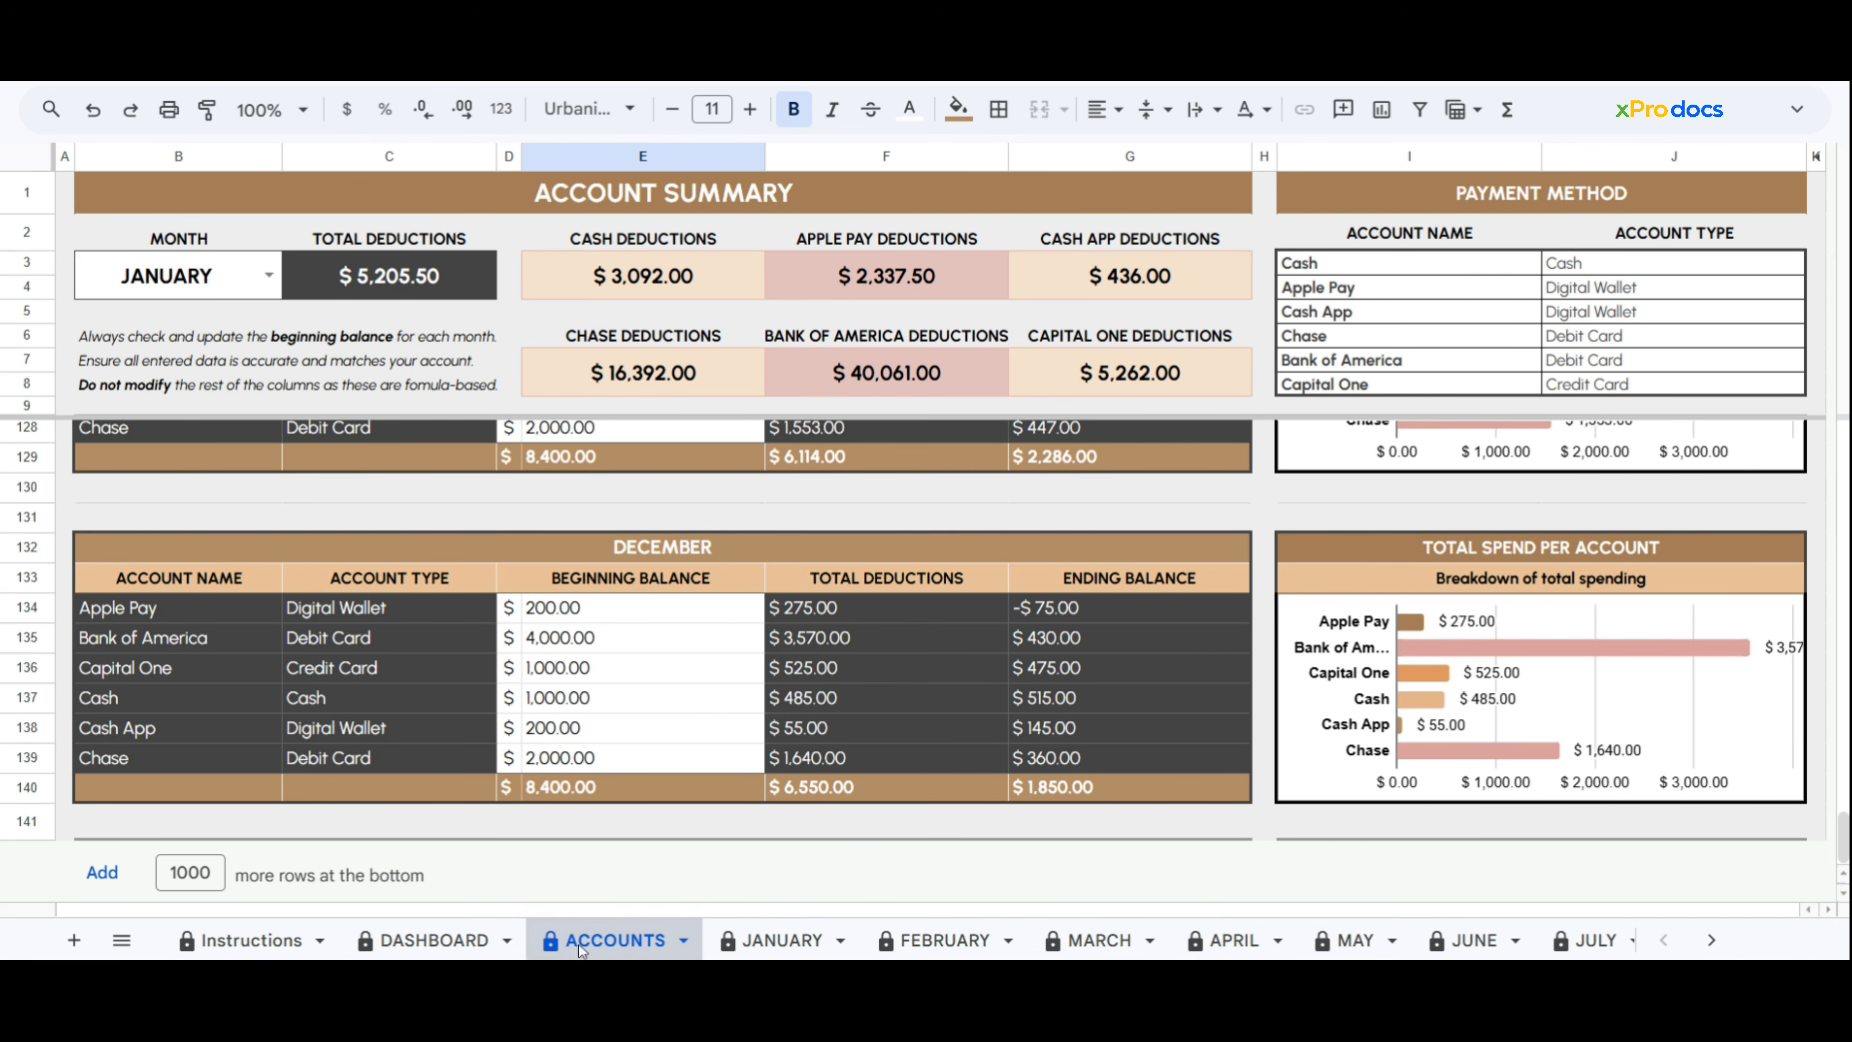
Open the dashboard and survey its whole overall summary, from the monthly spending chart down to the subcategory totals and back
click(437, 940)
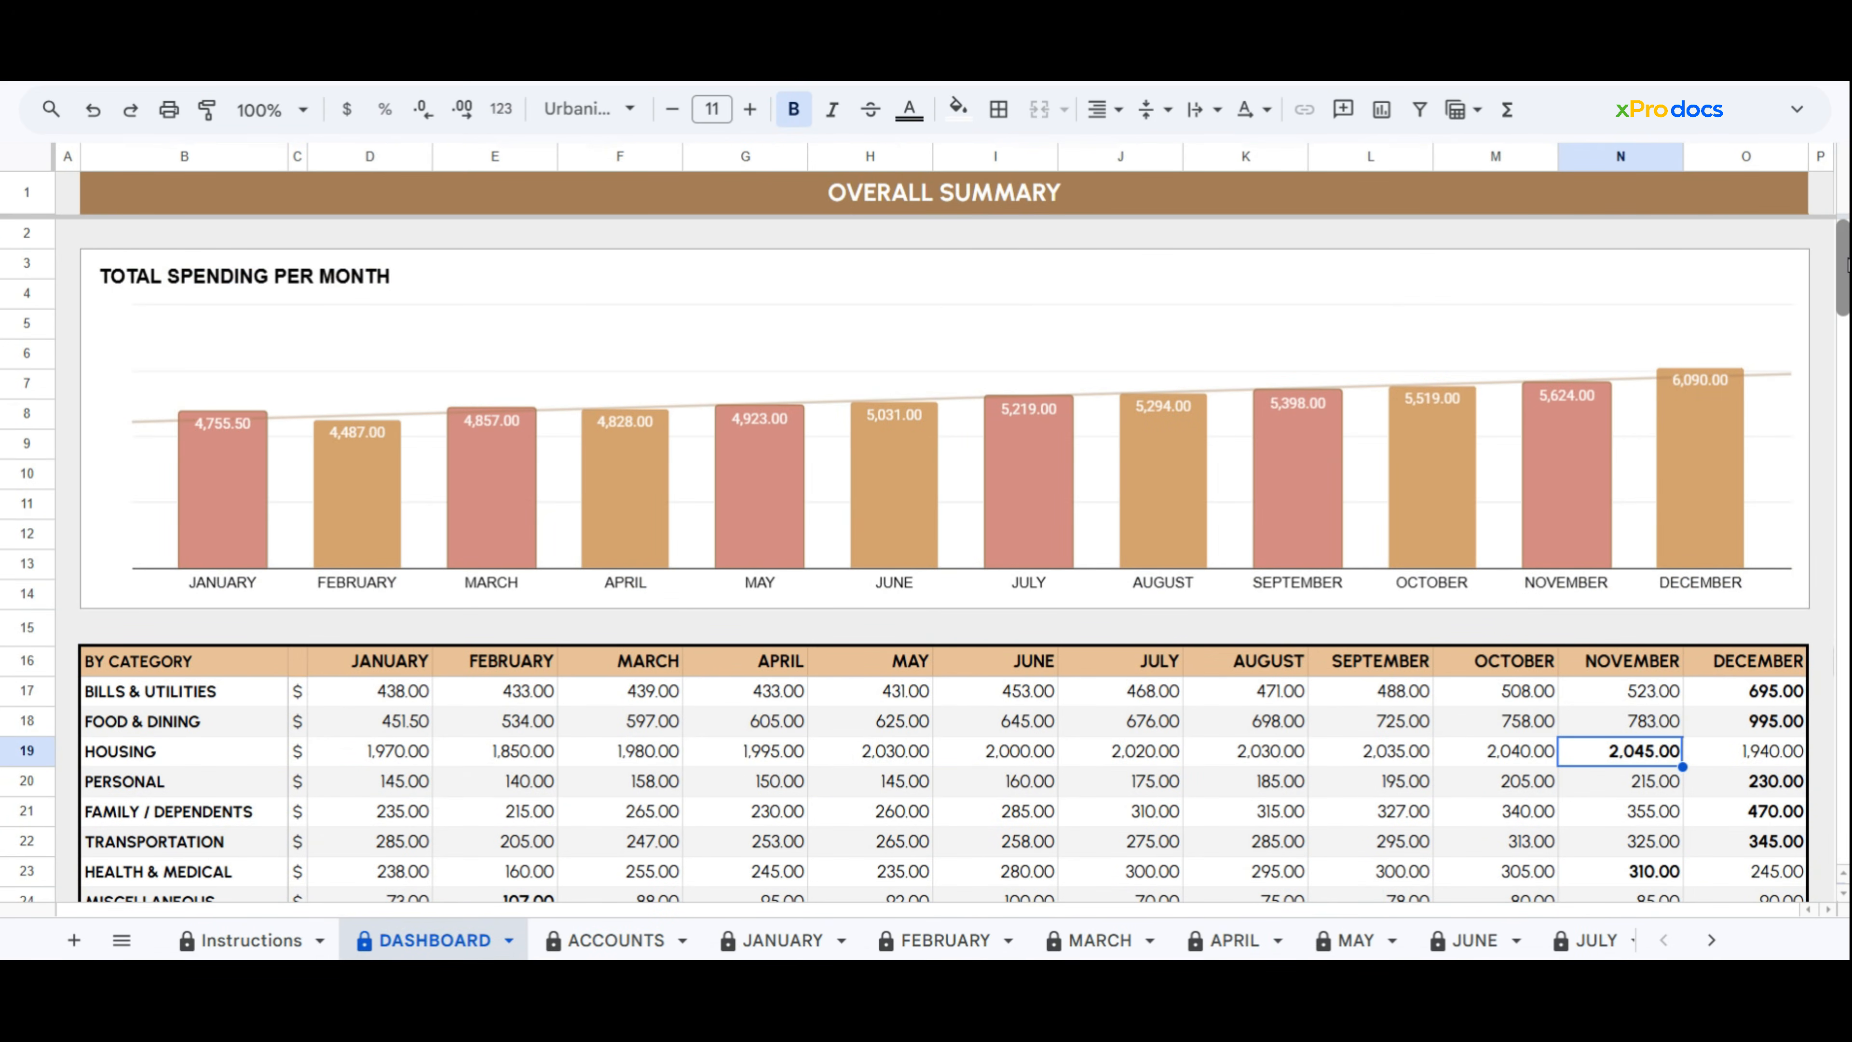
scroll(926, 560, down, 18)
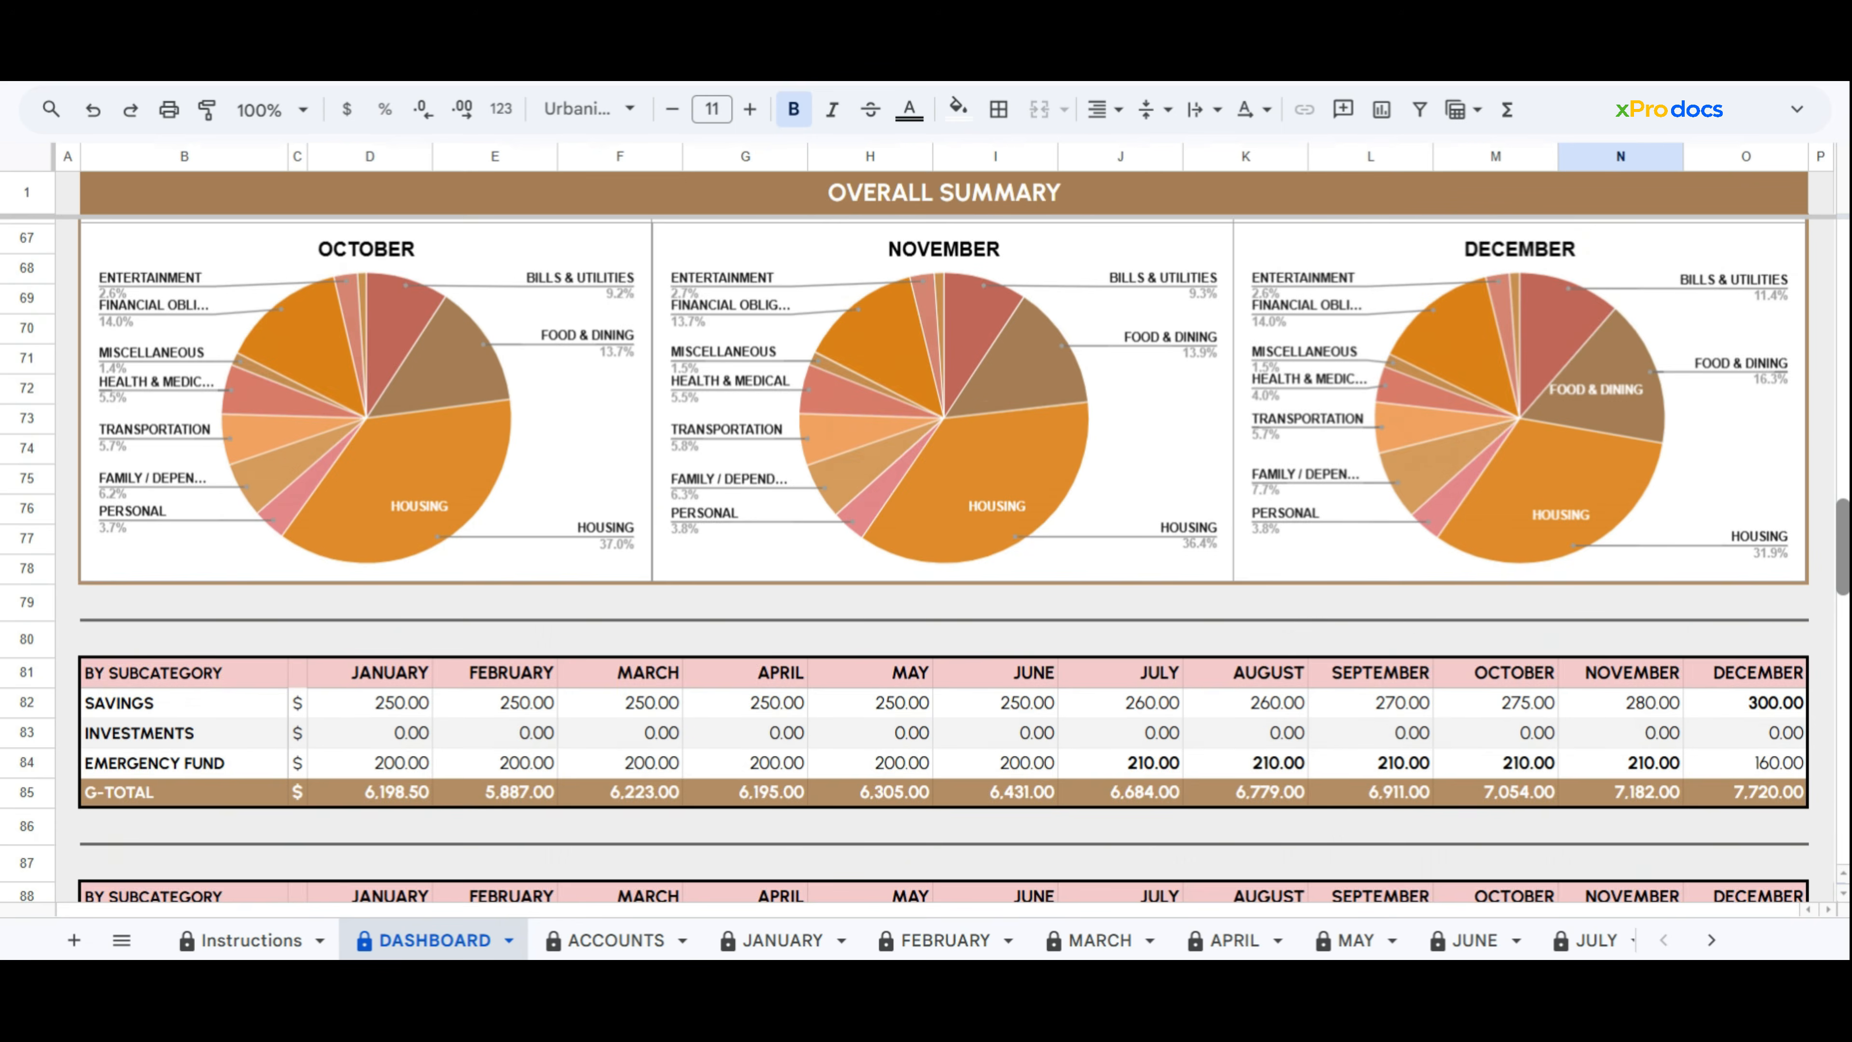
scroll(926, 561, down, 20)
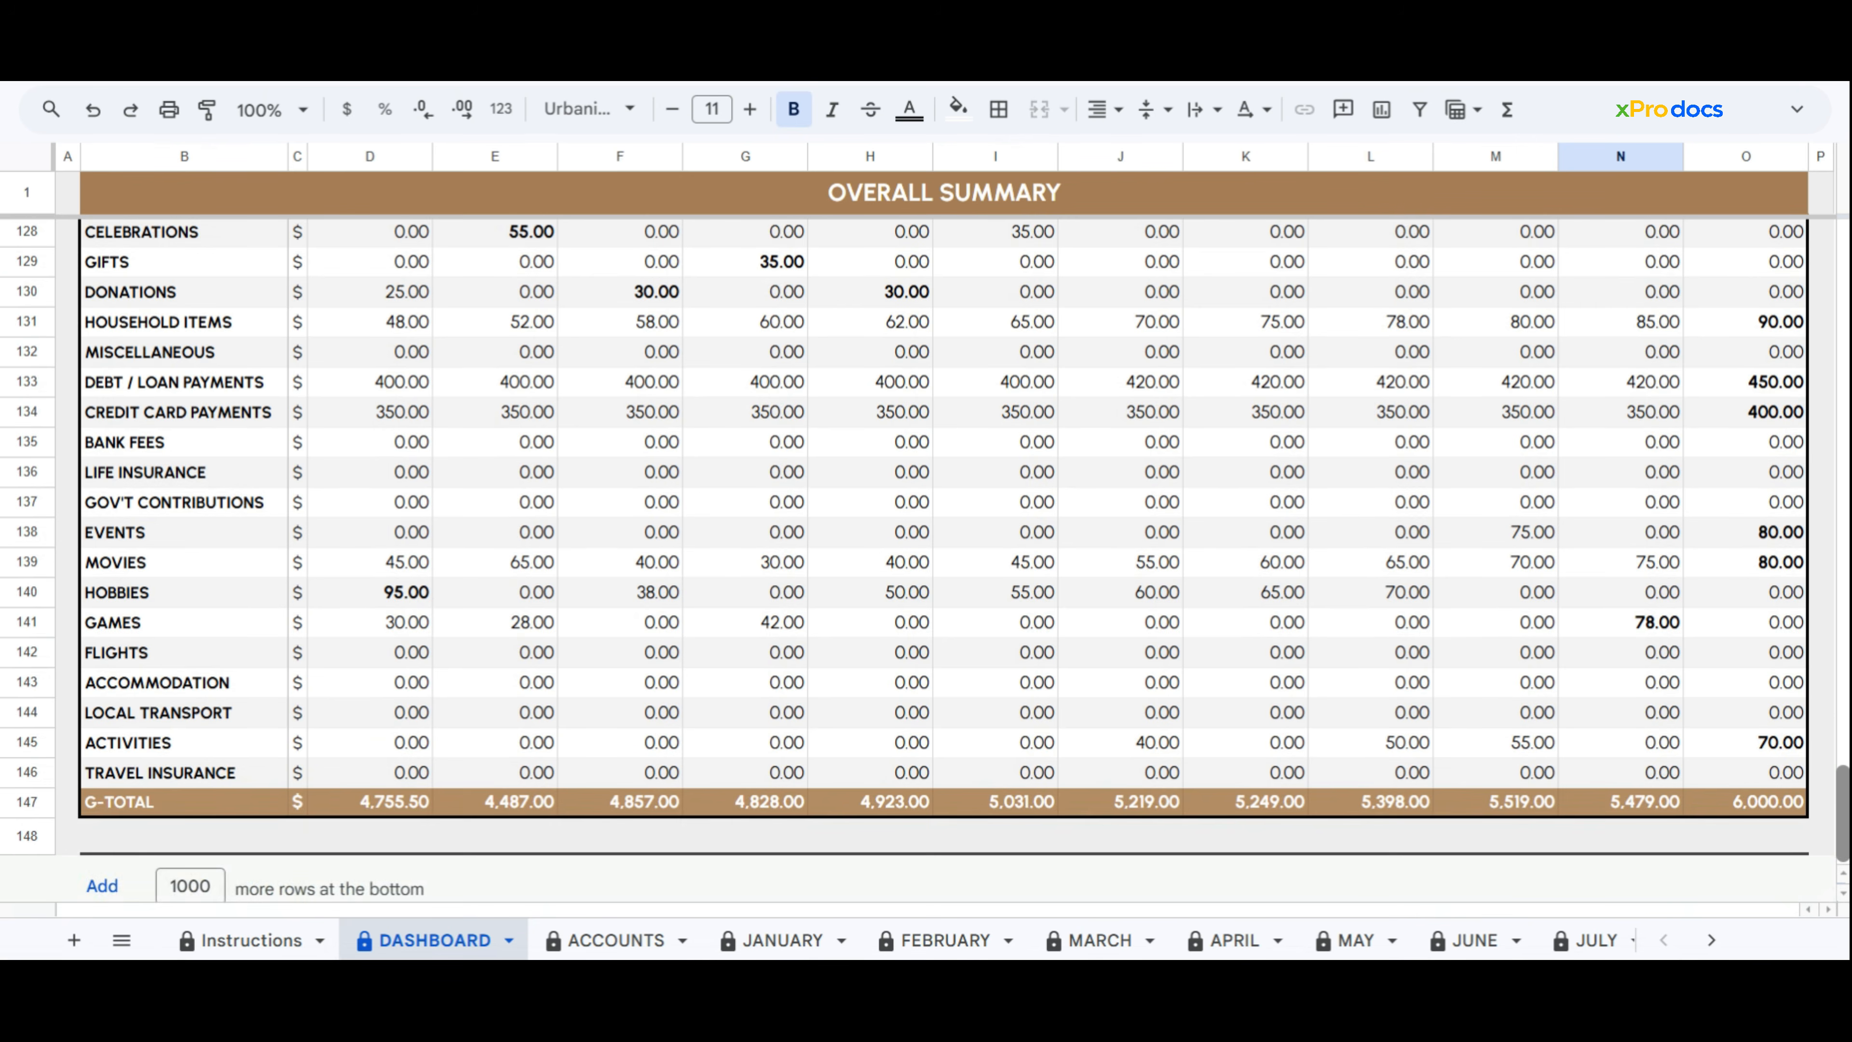
scroll(926, 560, down, 1)
scroll(926, 560, up, 20)
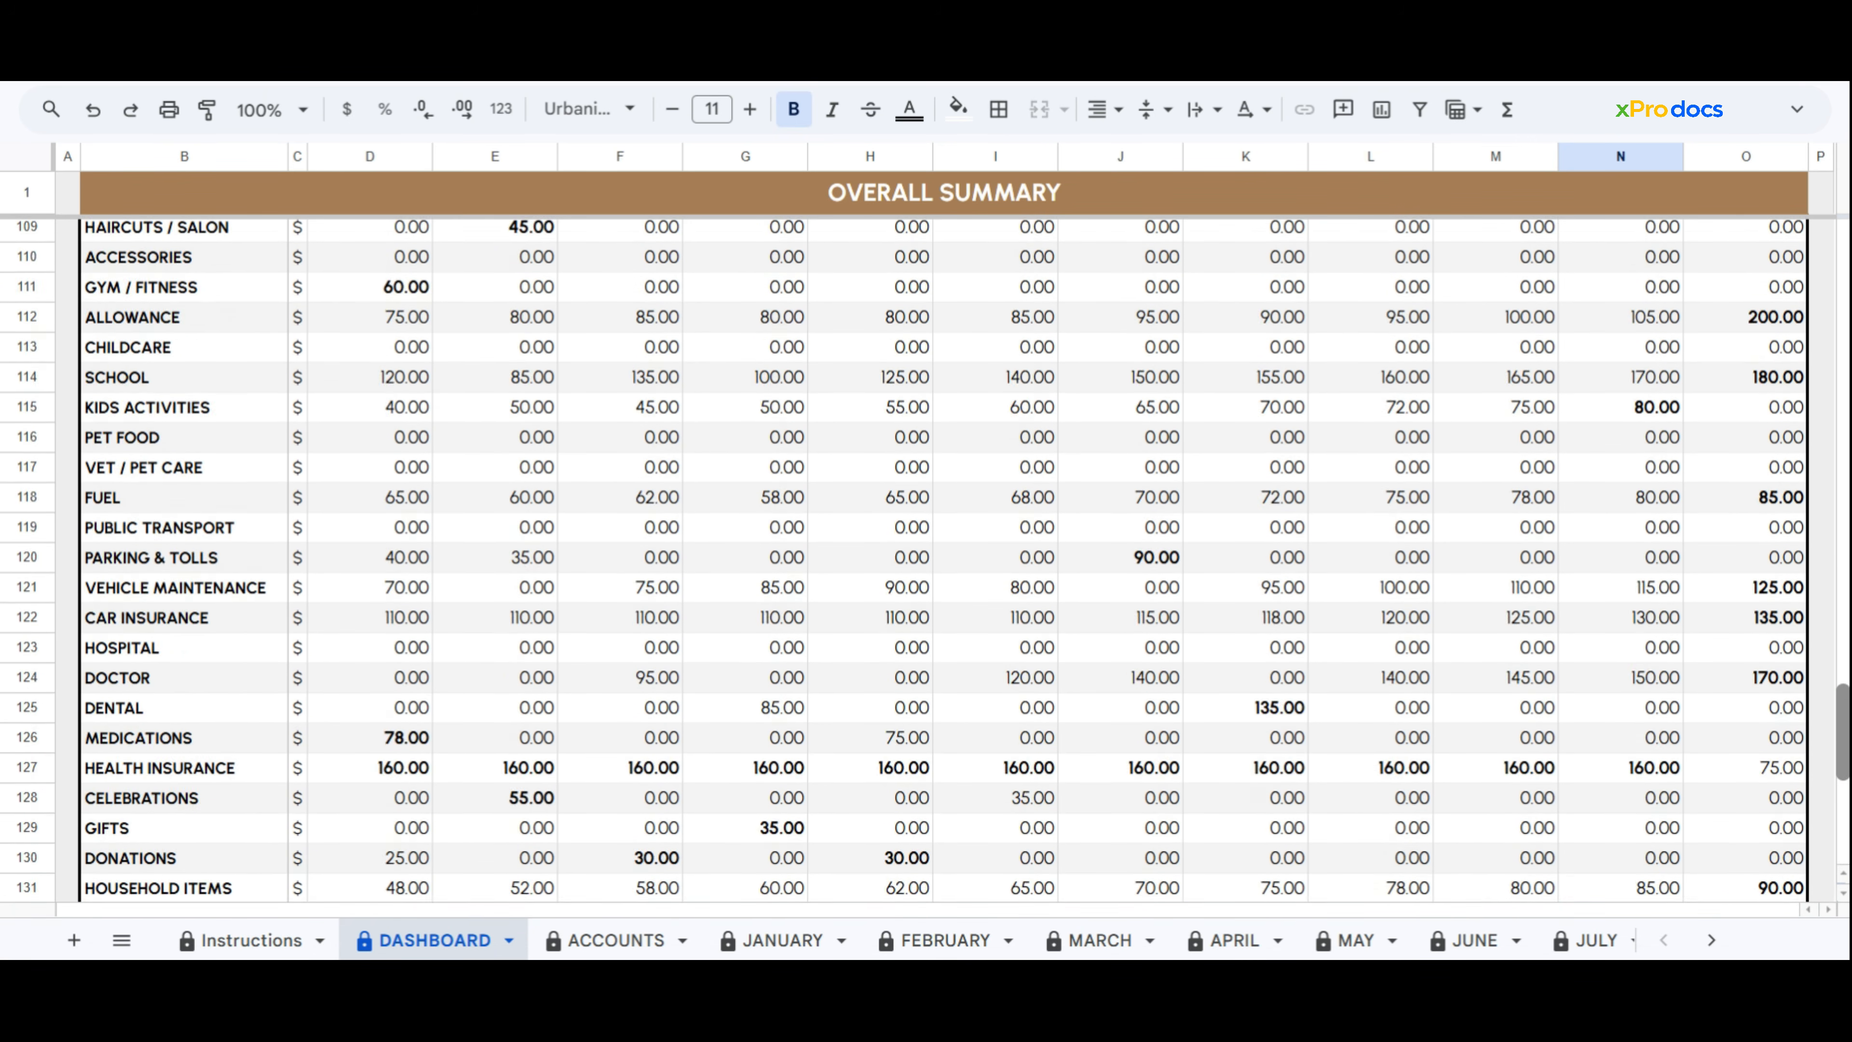
scroll(926, 560, up, 20)
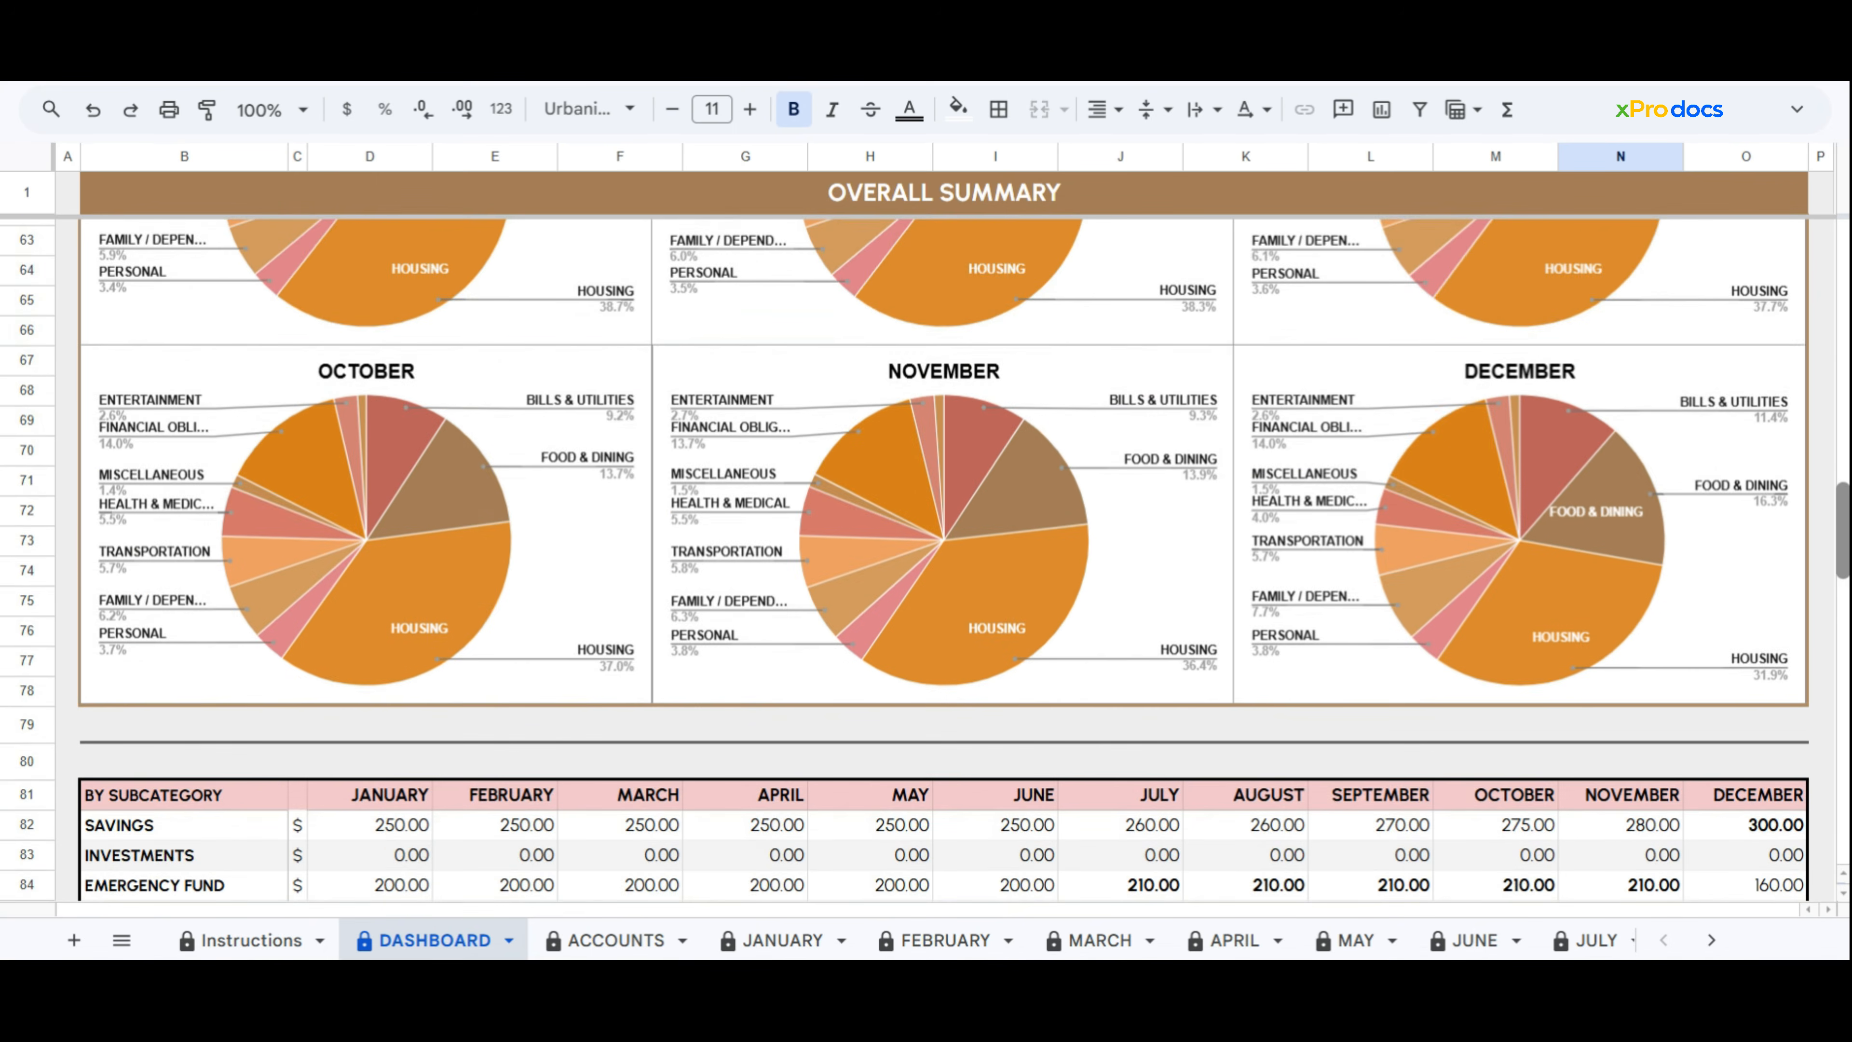
scroll(926, 560, up, 15)
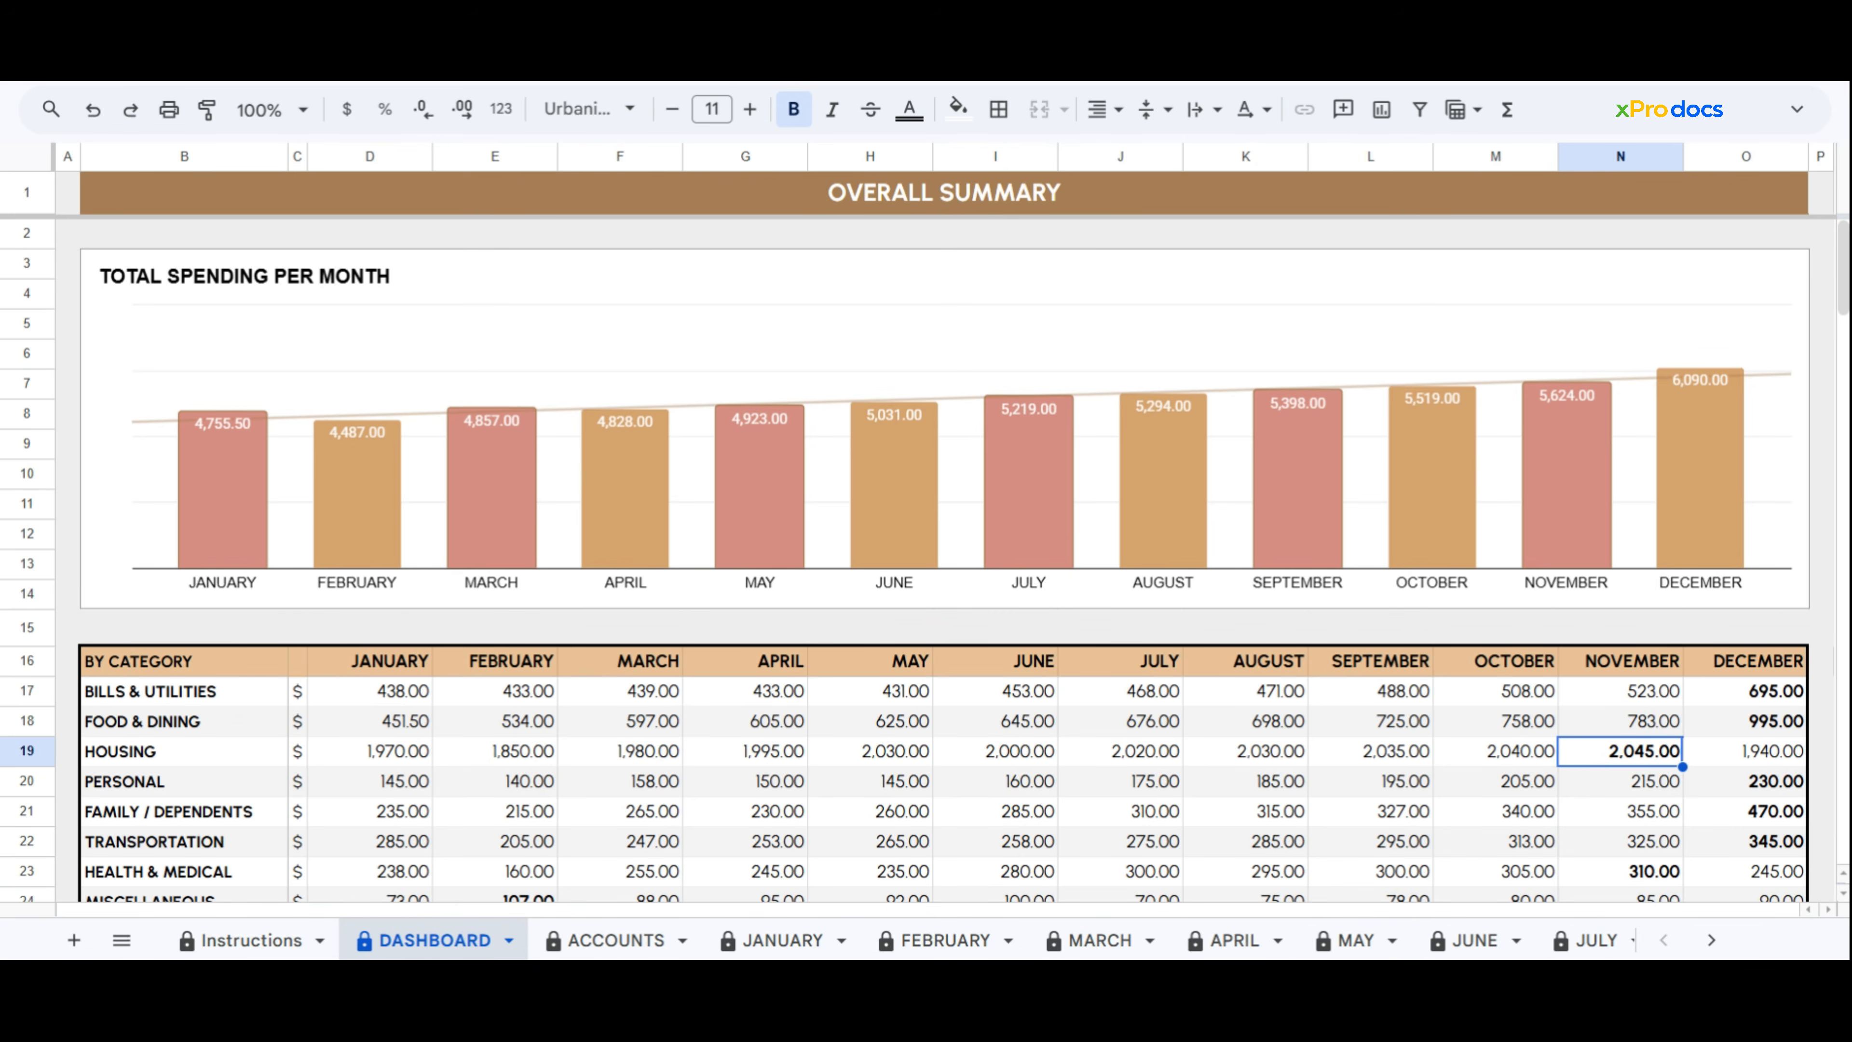
Examine the total spending per month chart and the category table, selecting November's housing figure to find that category's highest month
click(73, 197)
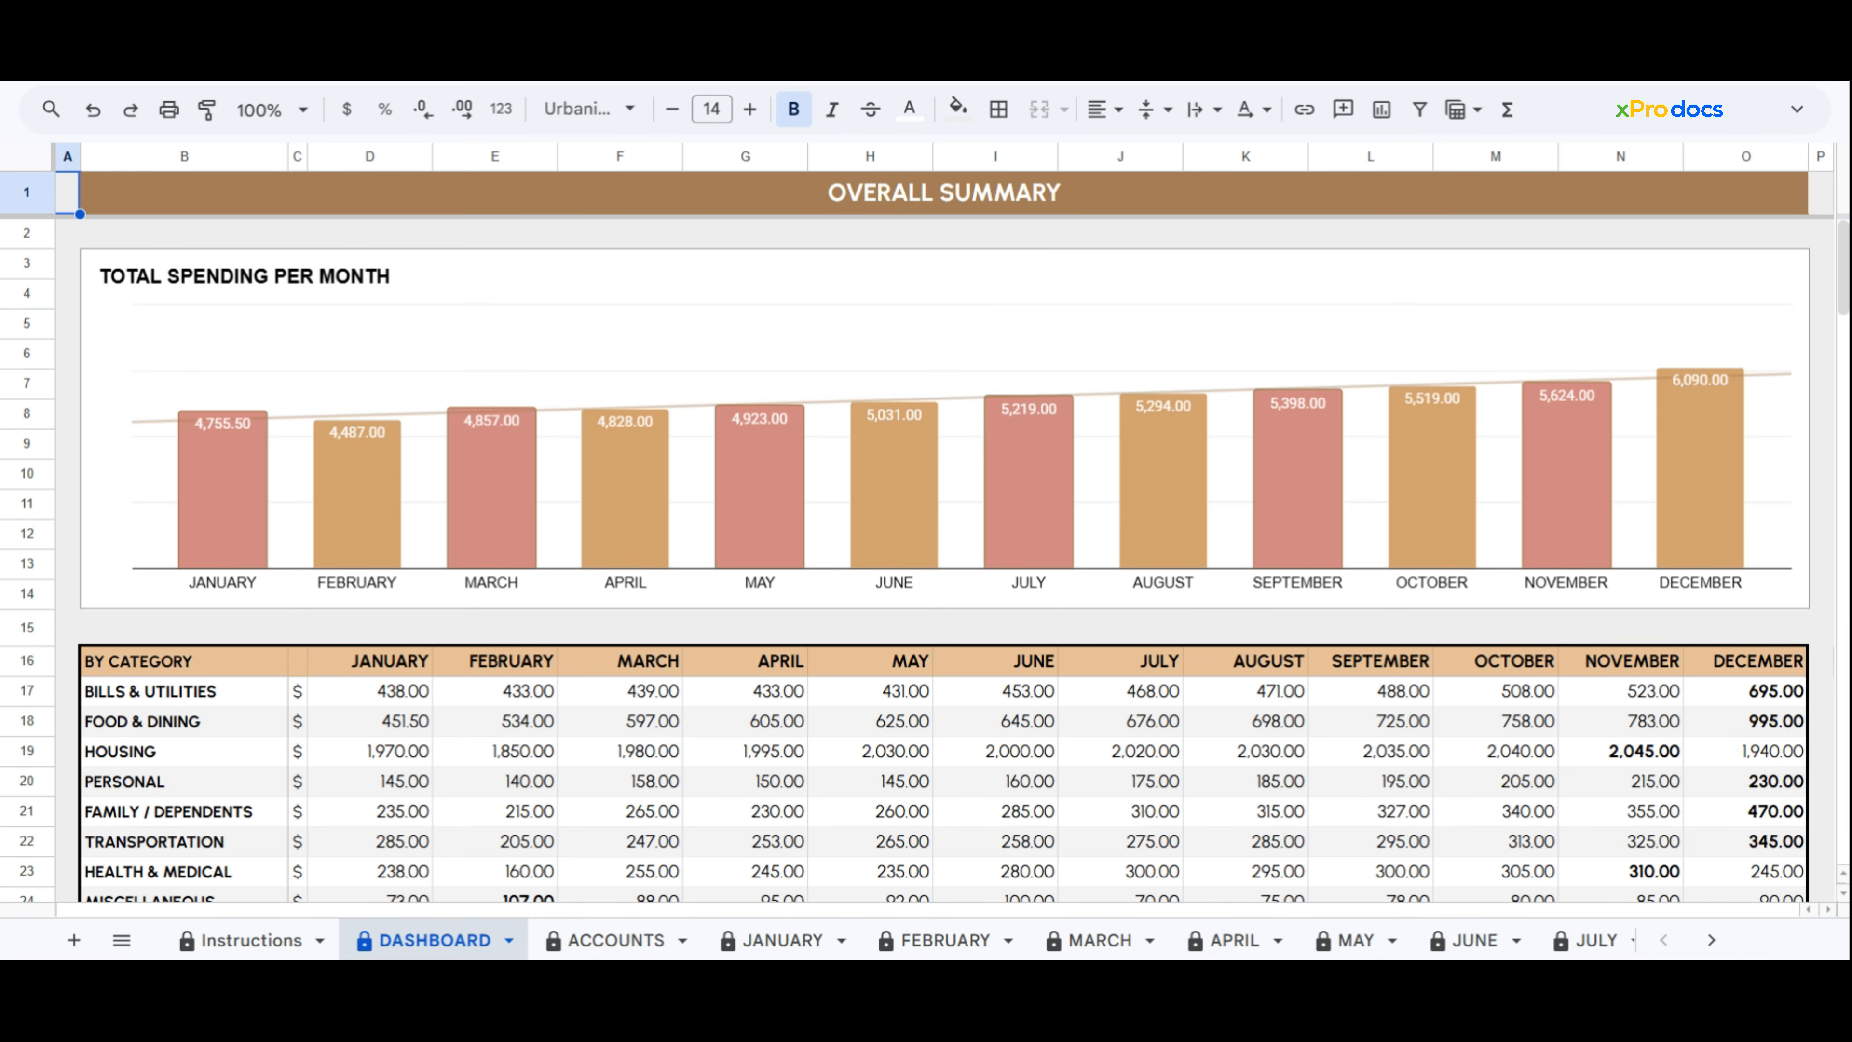
scroll(926, 560, down, 5)
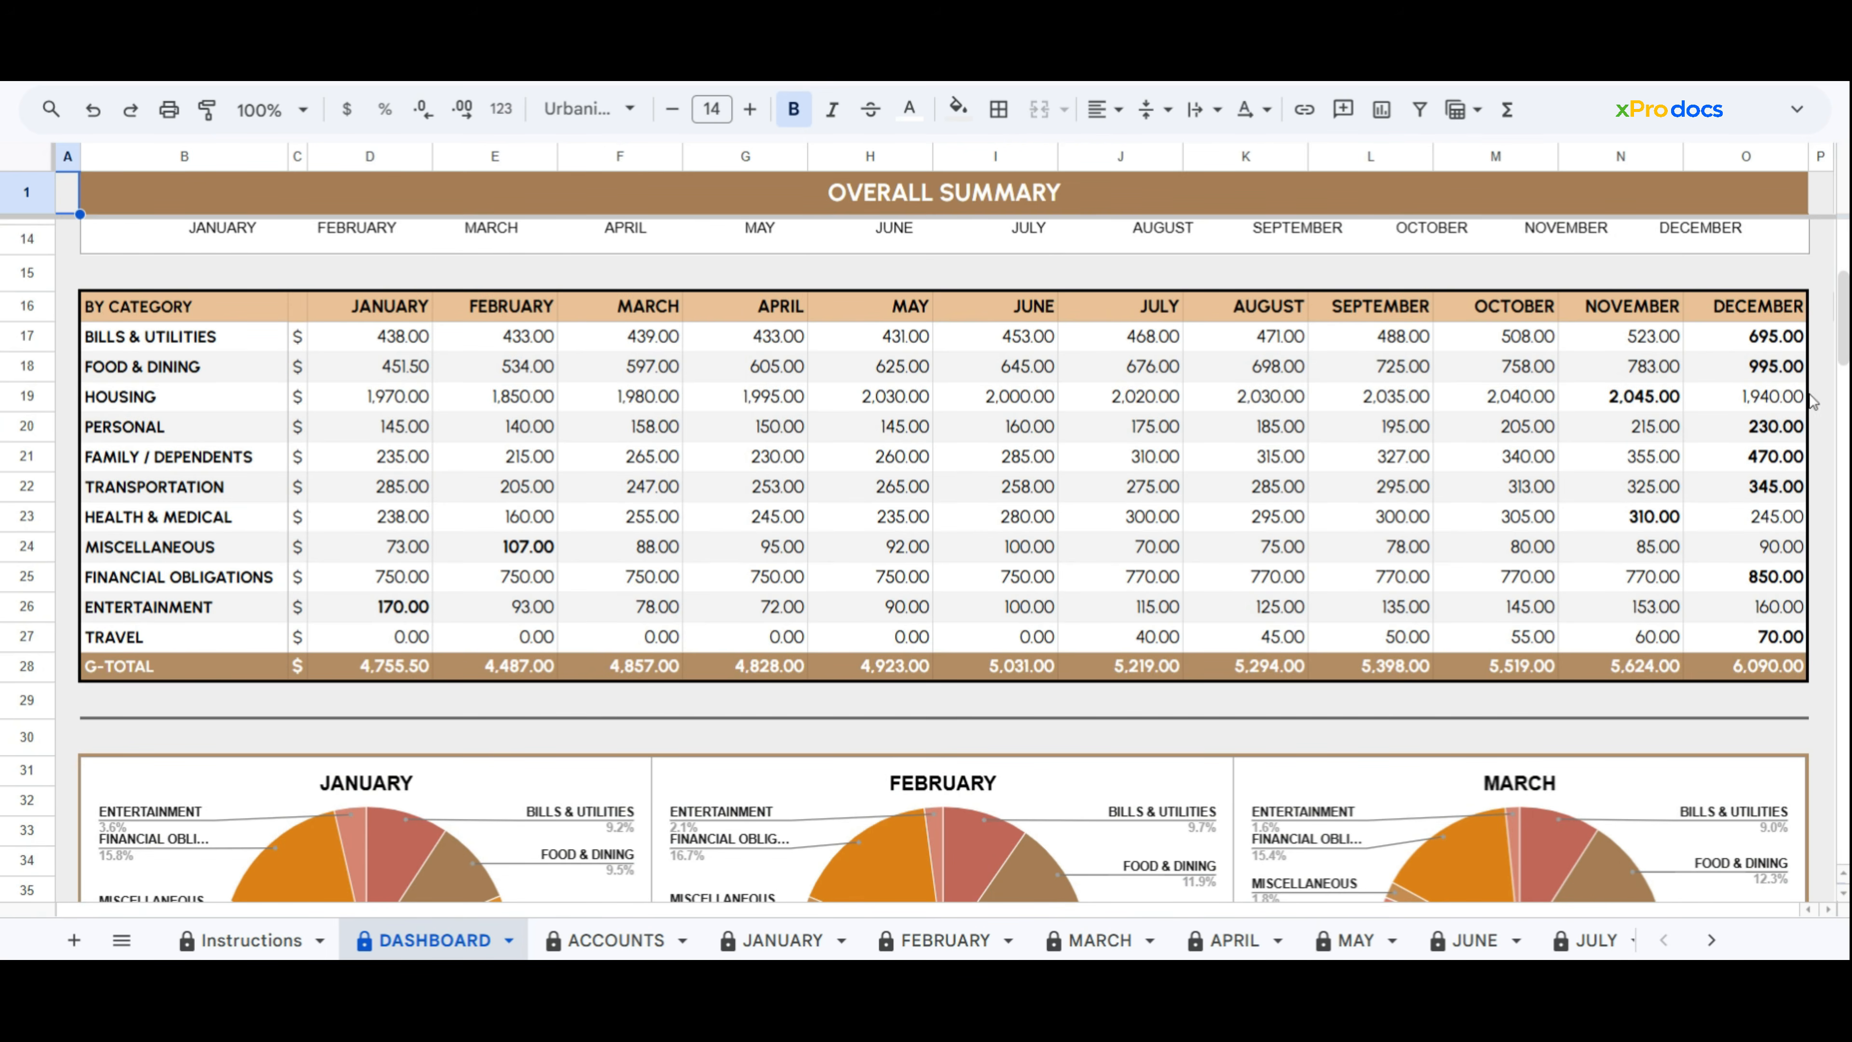
click(1677, 405)
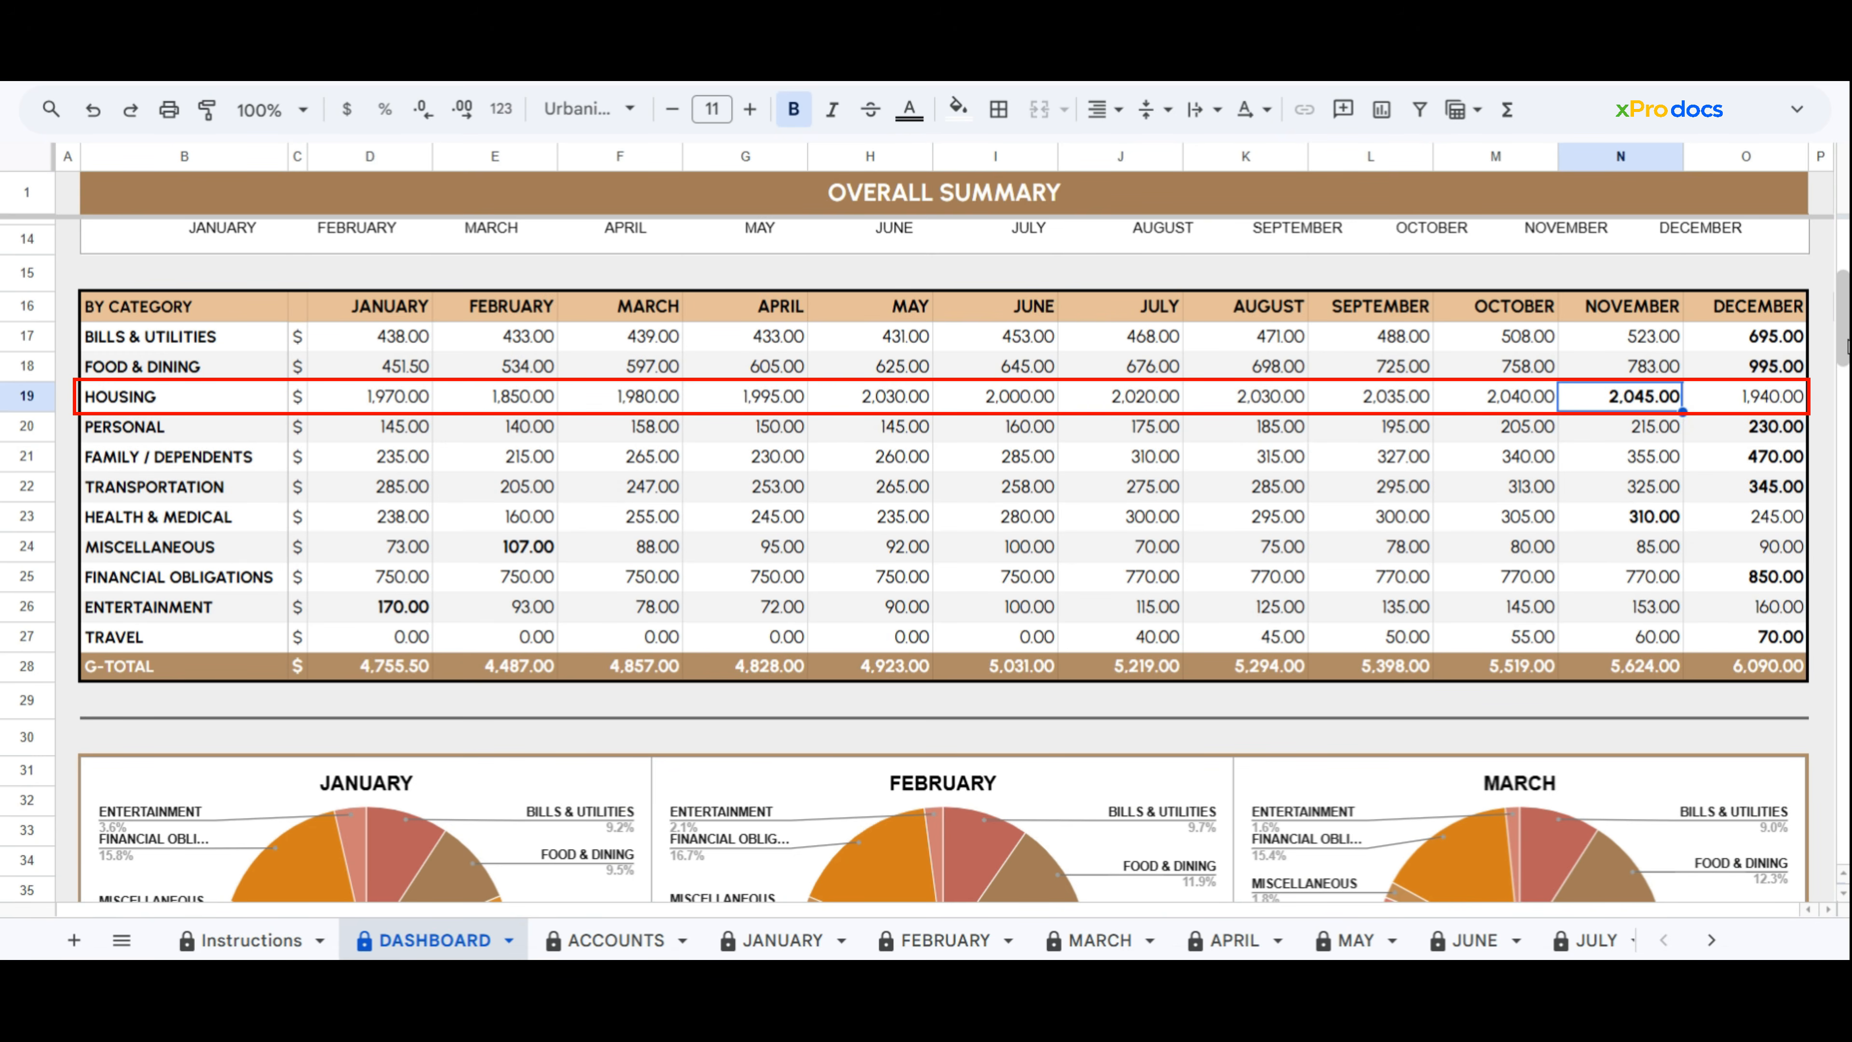
Compare the category spending pie charts for January through December
scroll(1842, 317, down, 6)
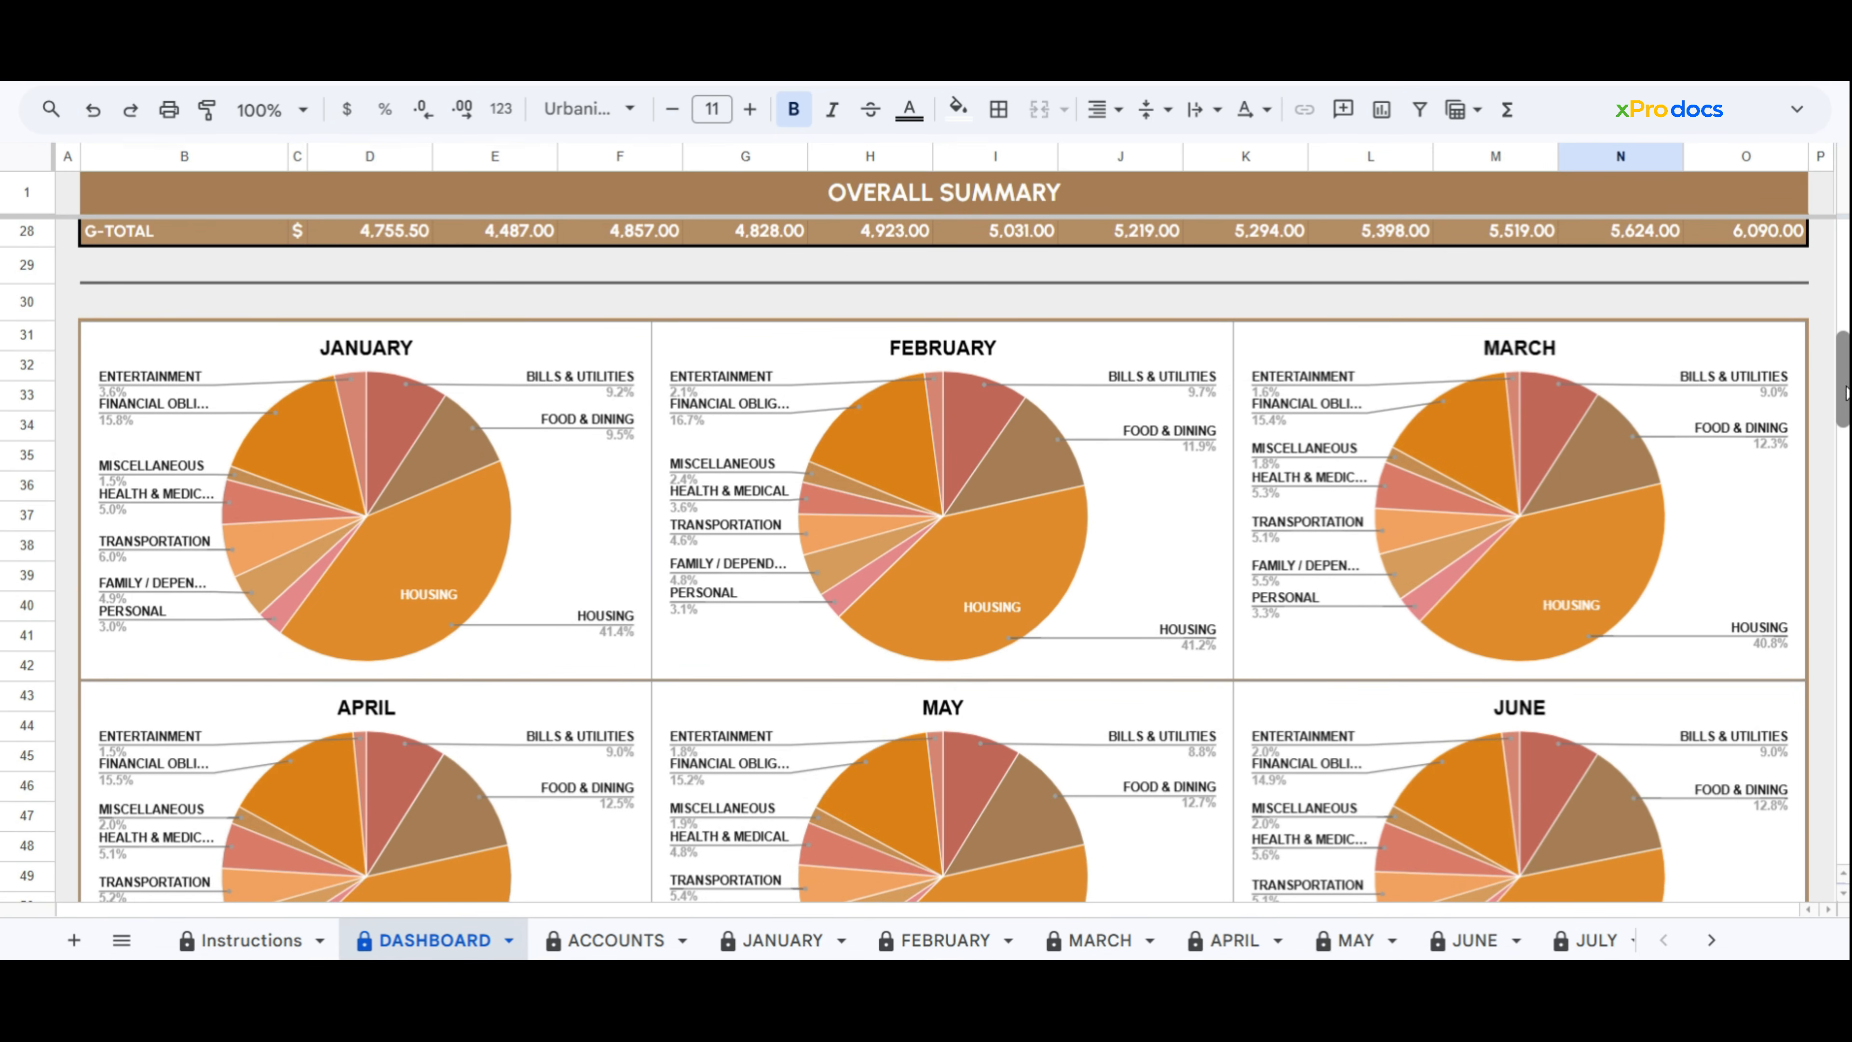
scroll(1842, 380, down, 5)
scroll(926, 560, down, 12)
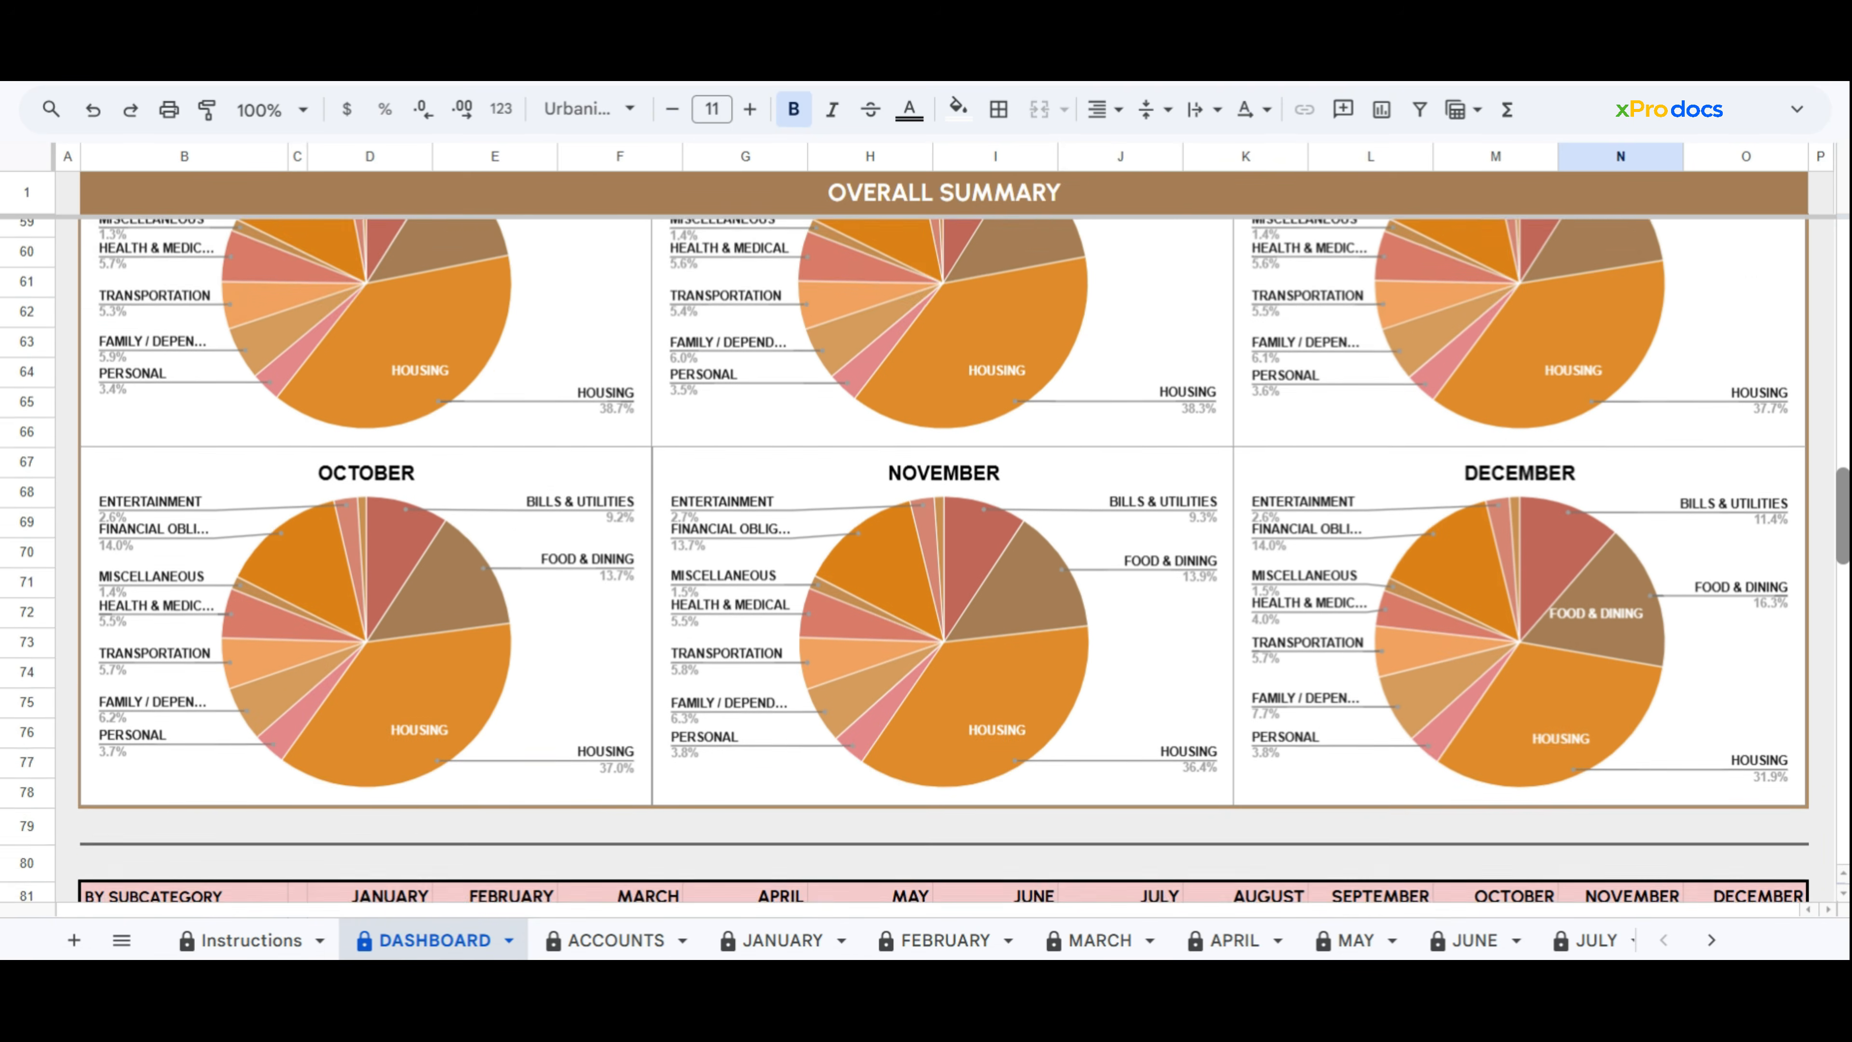
Examine the monthly subcategory tables, from savings and emergency fund through electricity, groceries and travel insurance to the grand total
scroll(926, 560, down, 5)
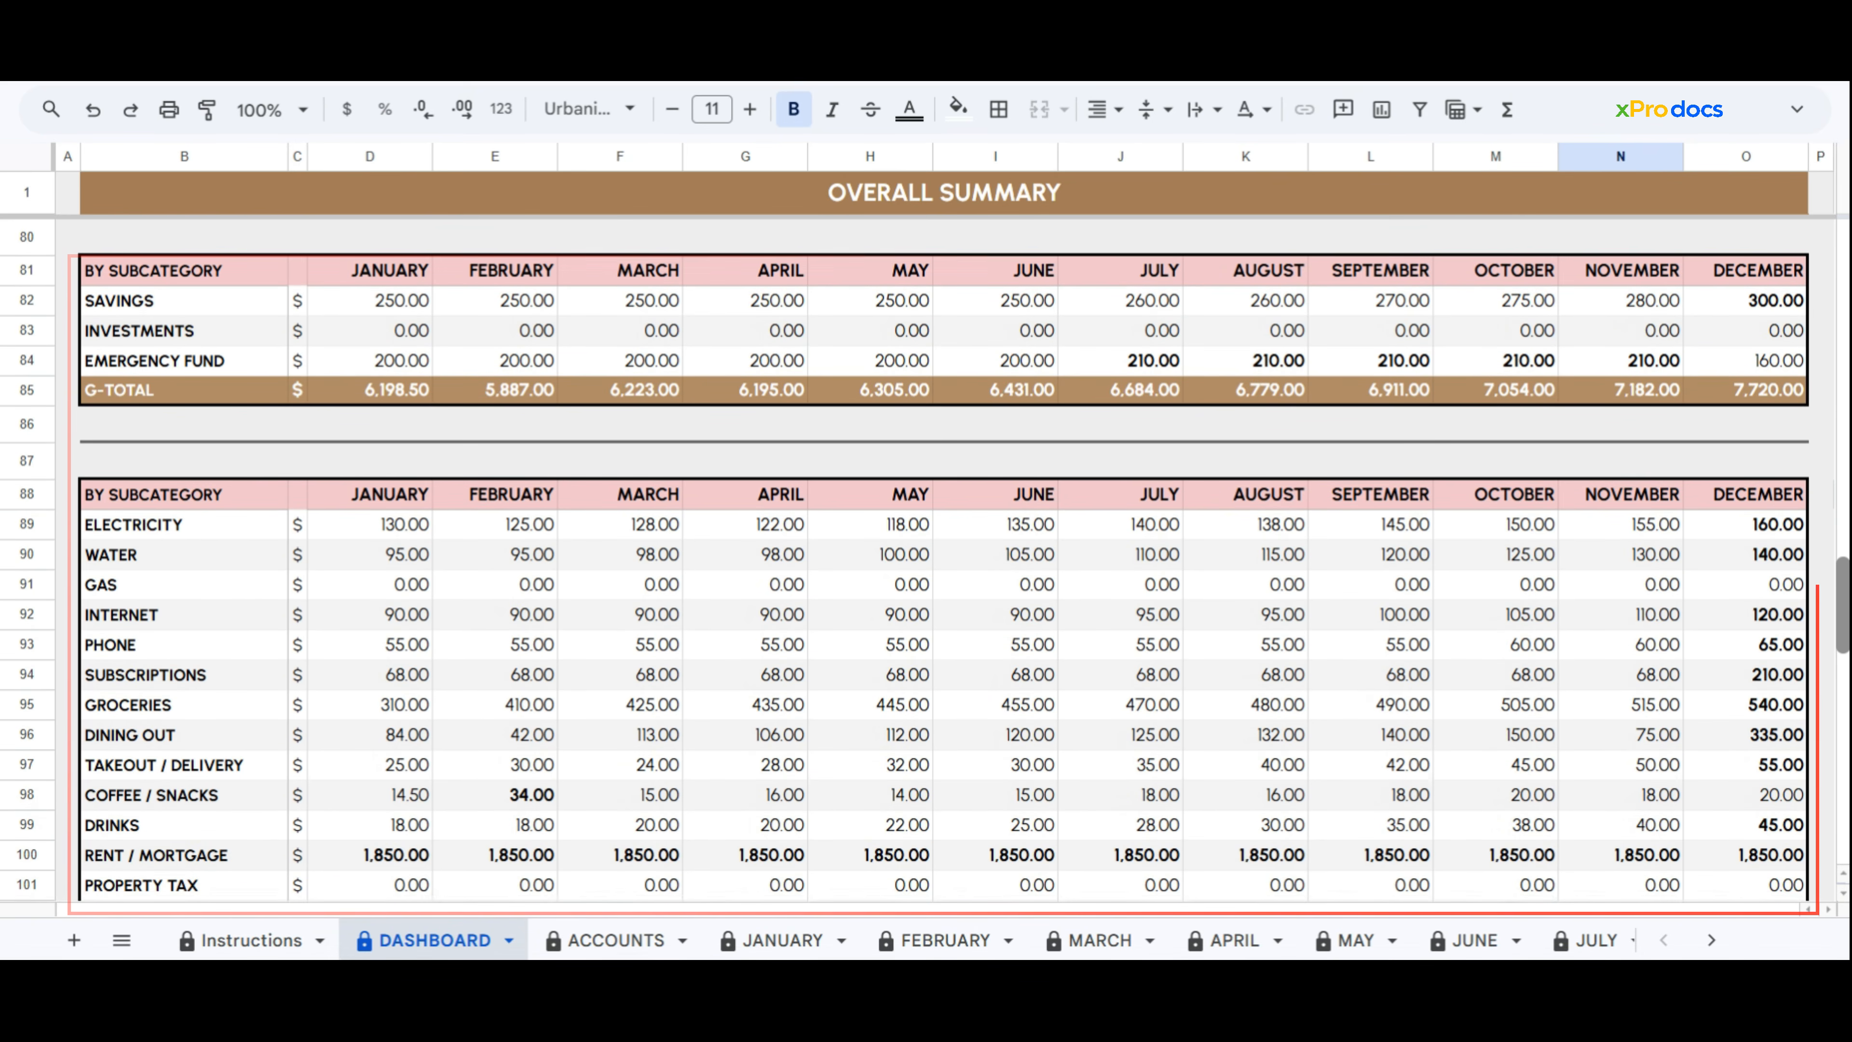
drag(1846, 600, 1846, 598)
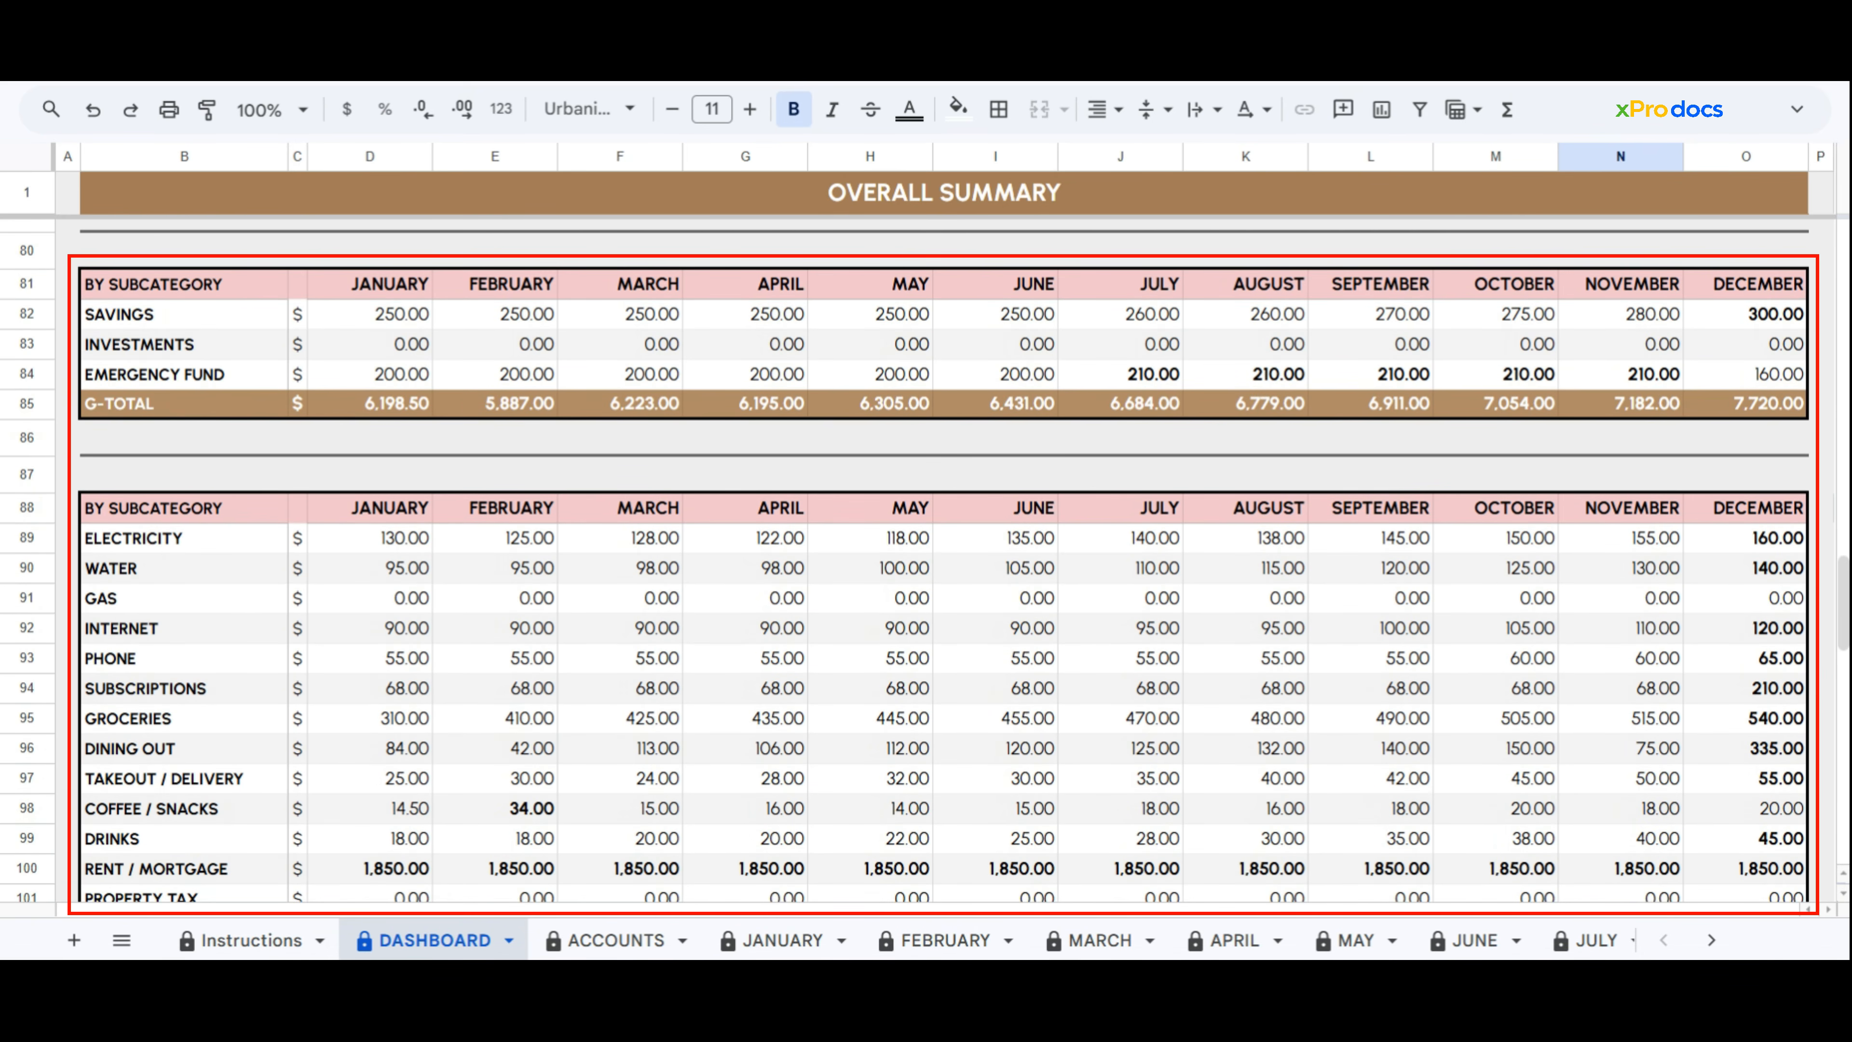
scroll(1846, 592, down, 5)
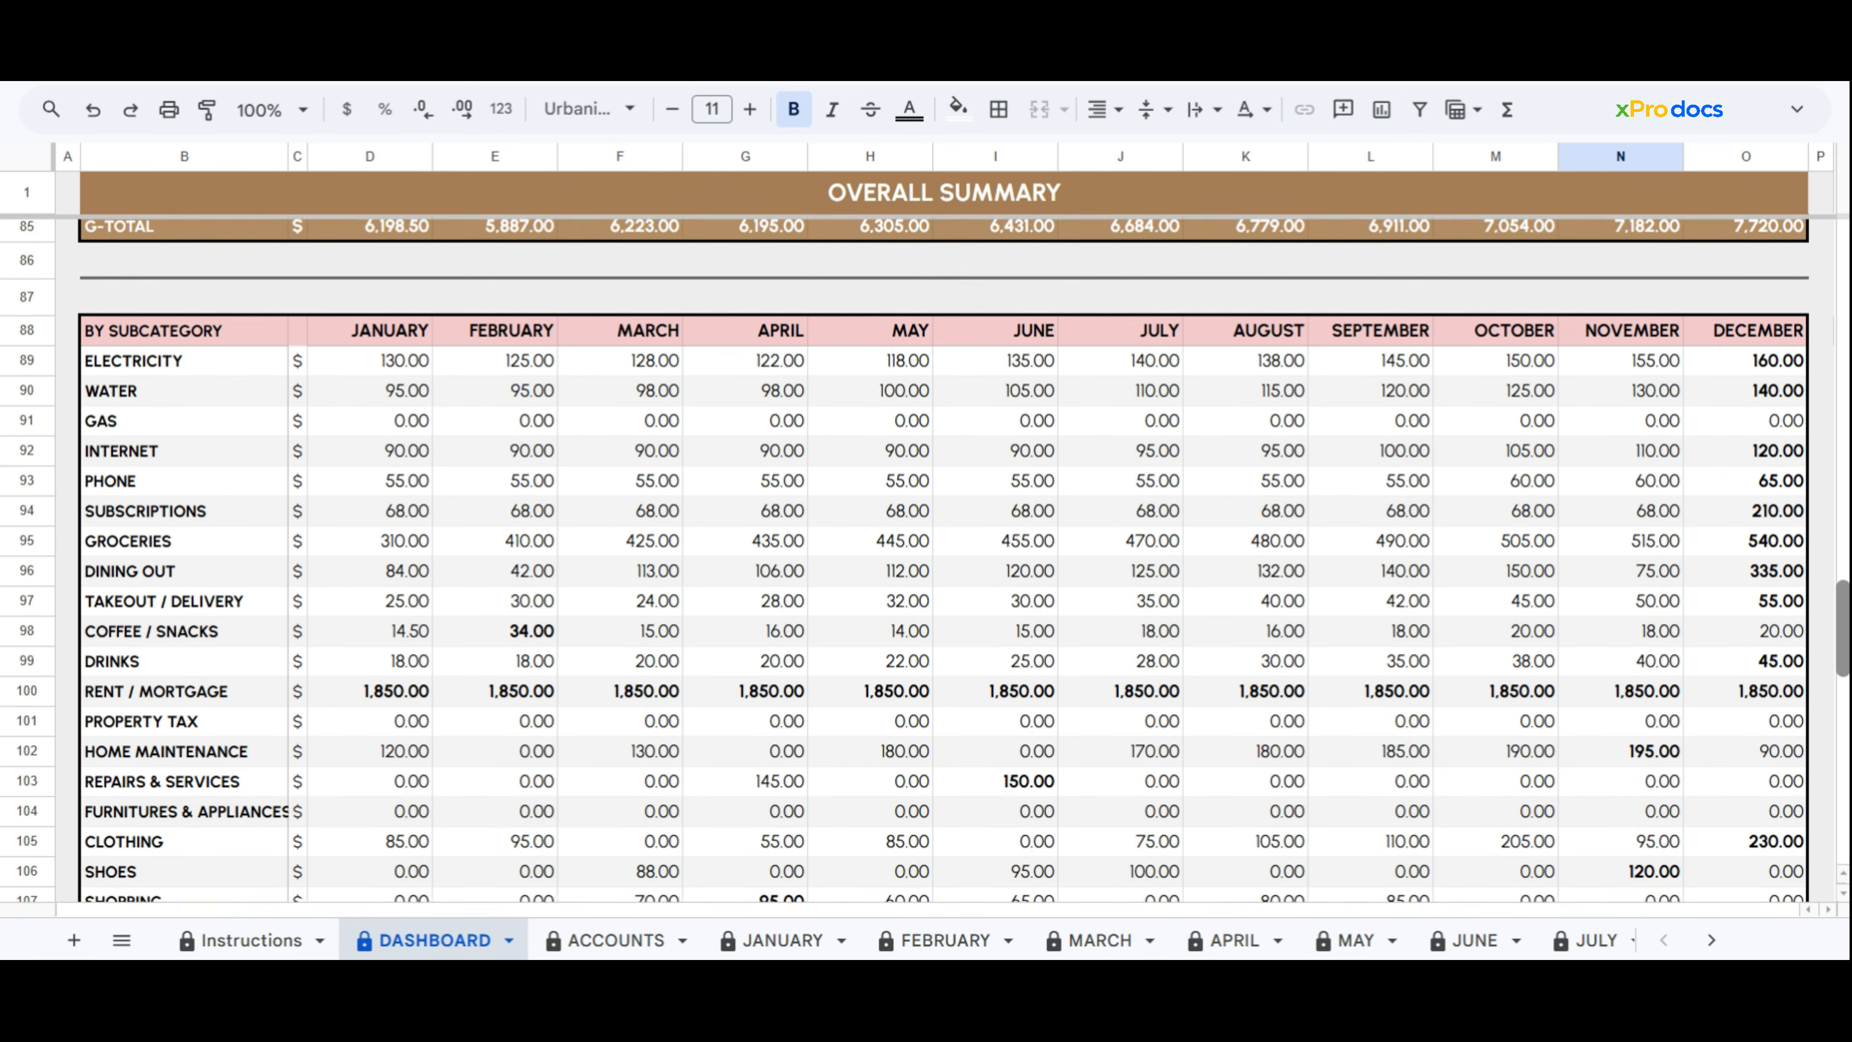
scroll(926, 561, down, 10)
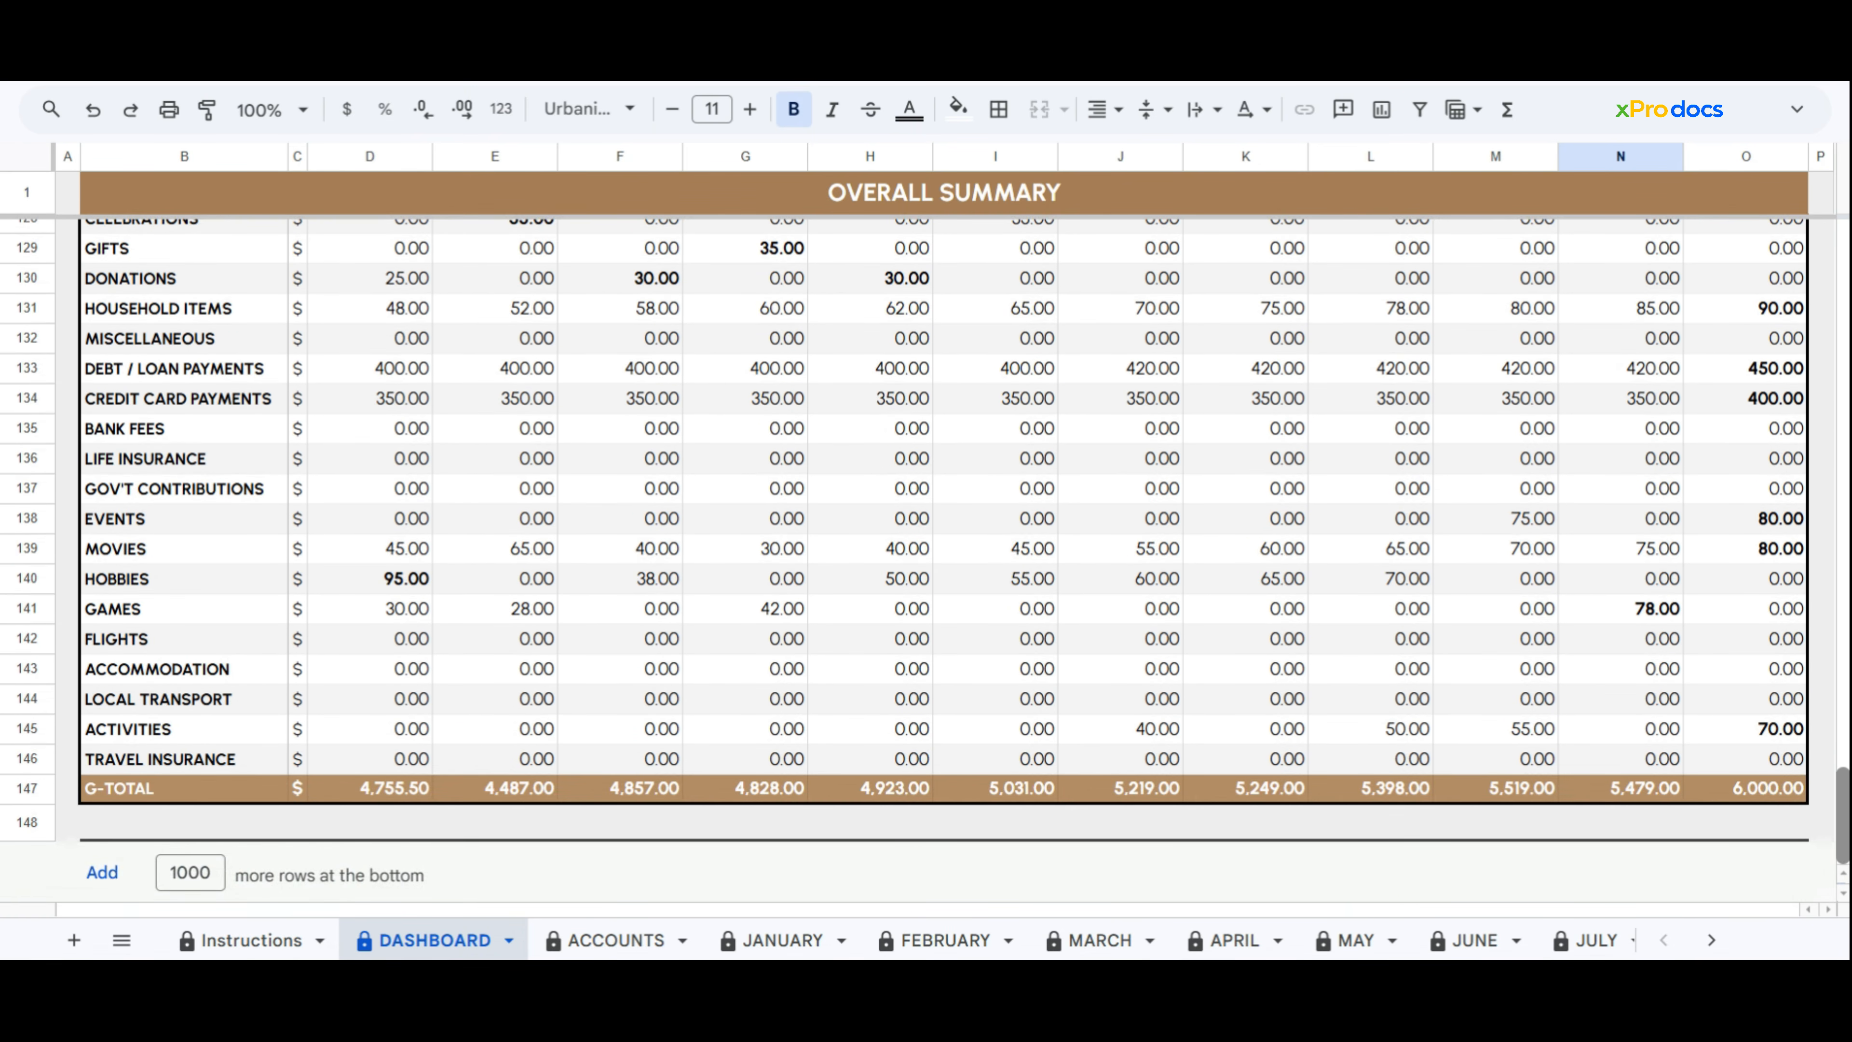
scroll(926, 560, up, 8)
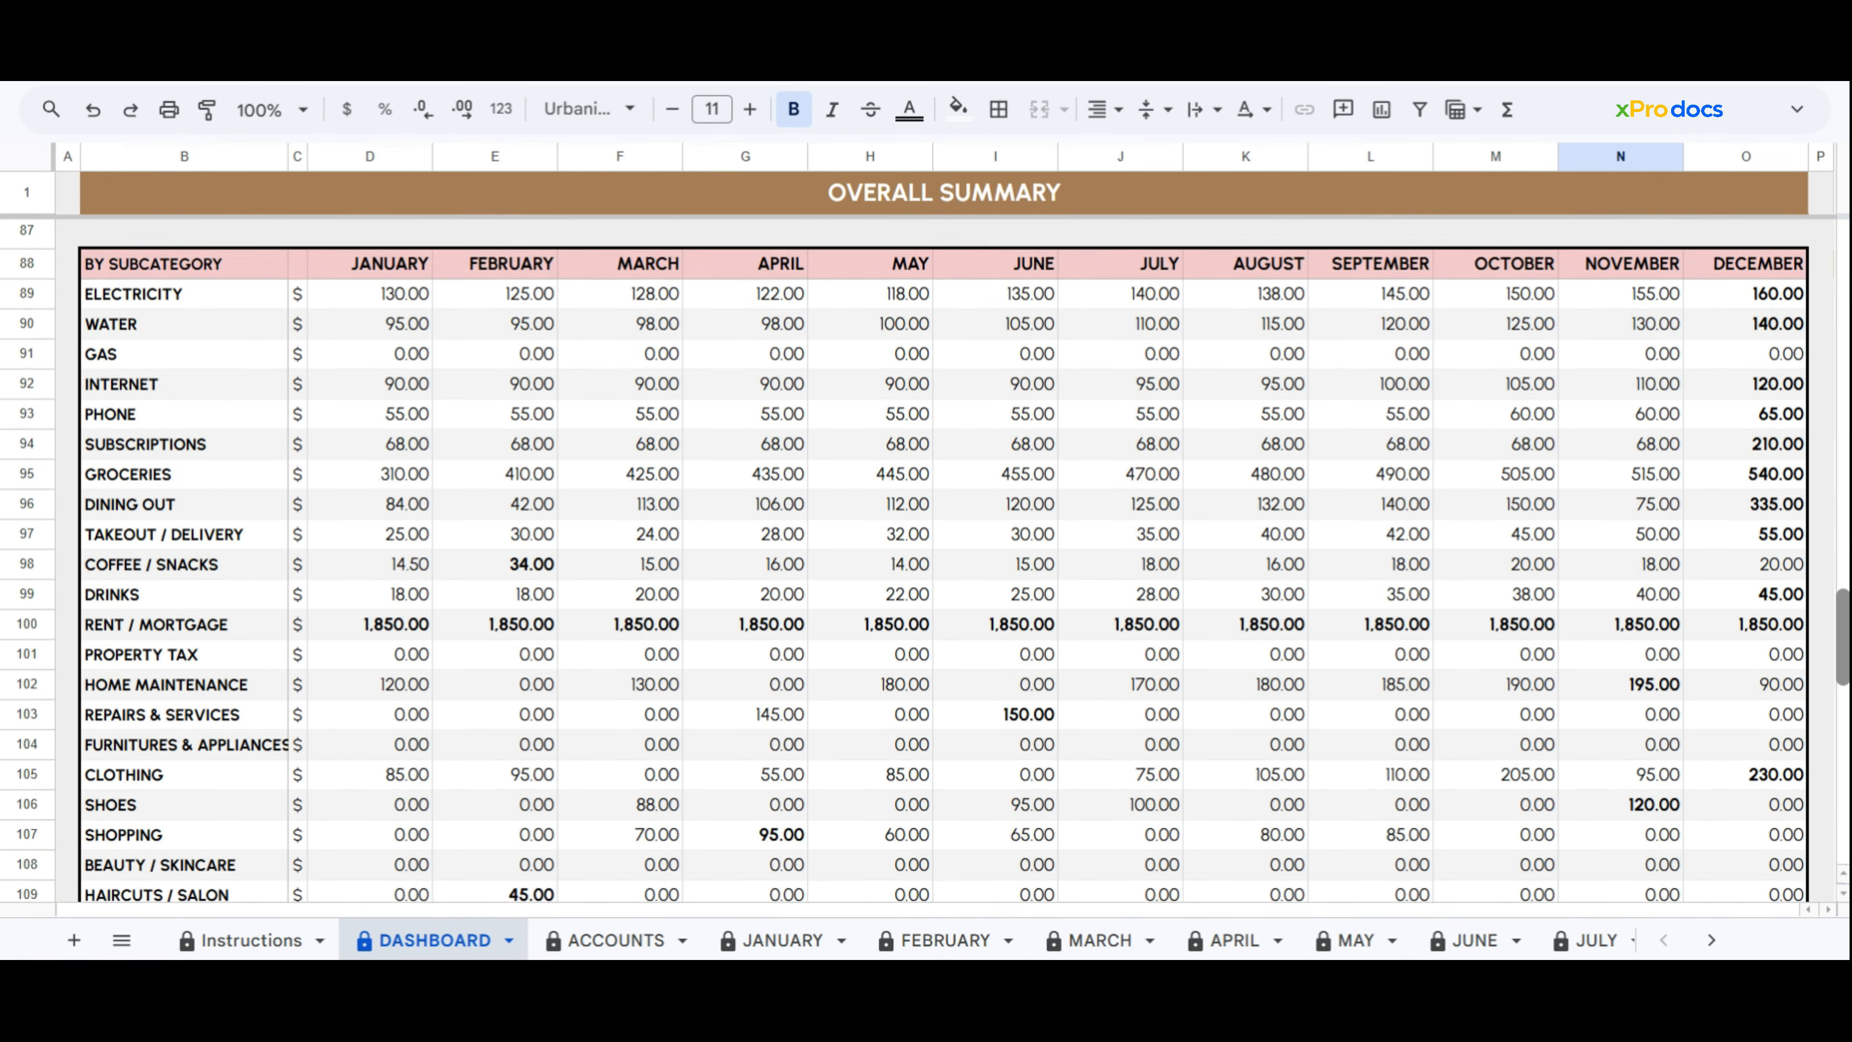